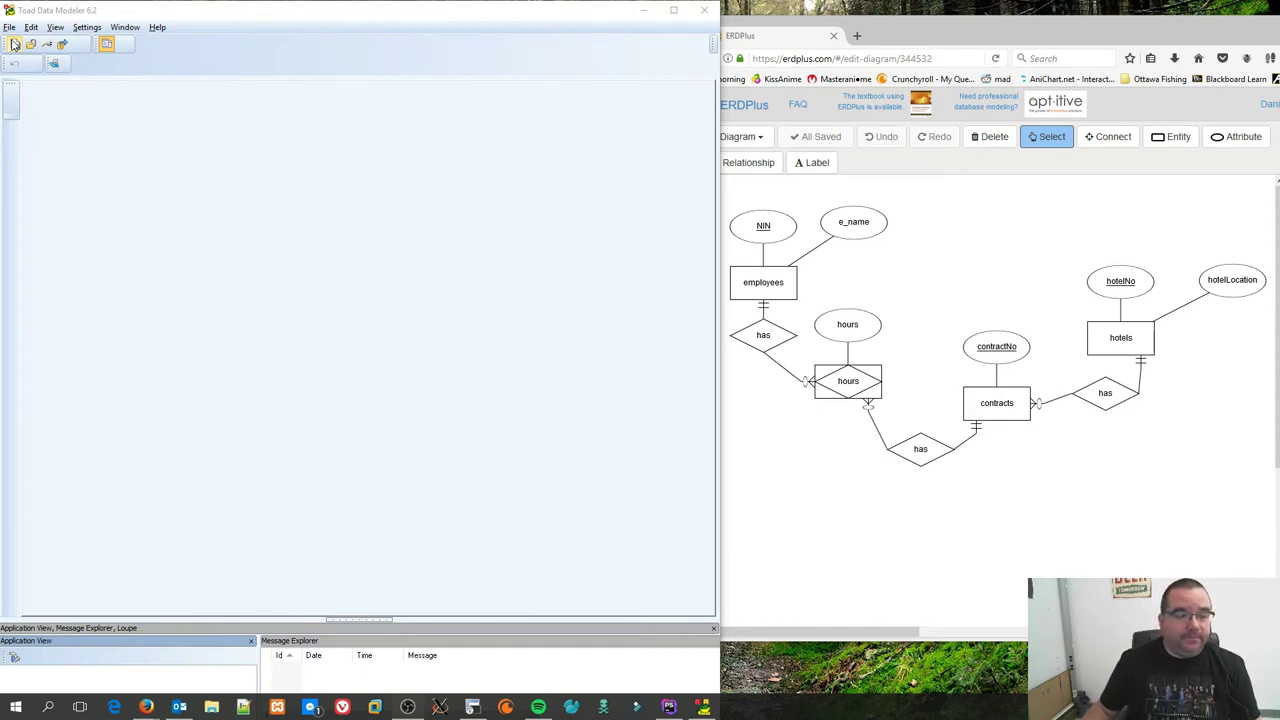
Step: Create a new physical data model targeting PostgreSQL 9.5
left_click(14, 45)
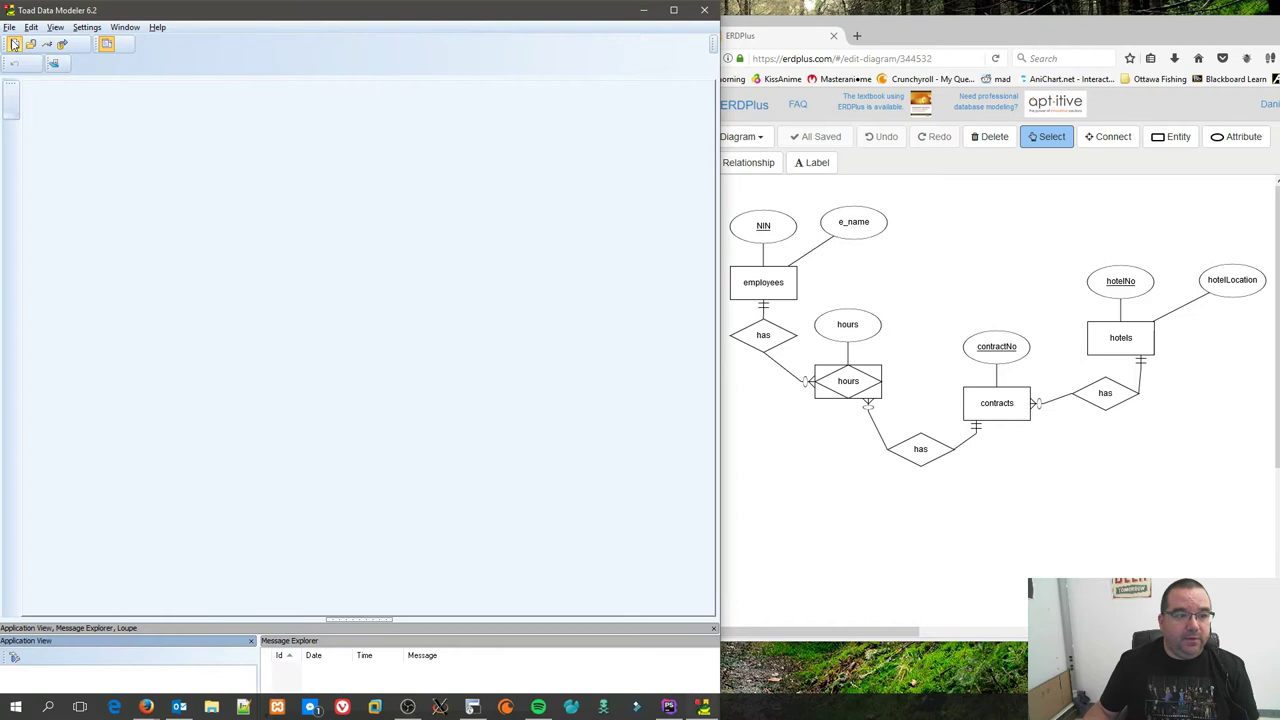
left_click(235, 284)
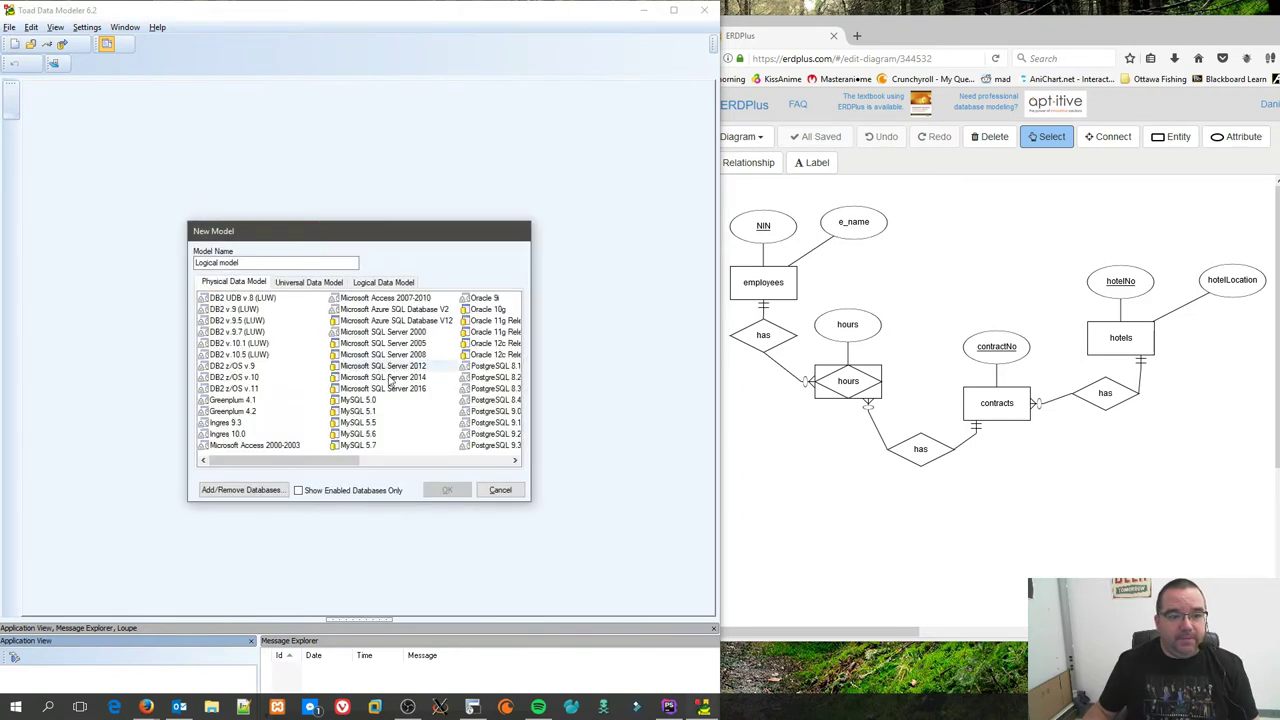
left_click_drag(325, 461, 391, 464)
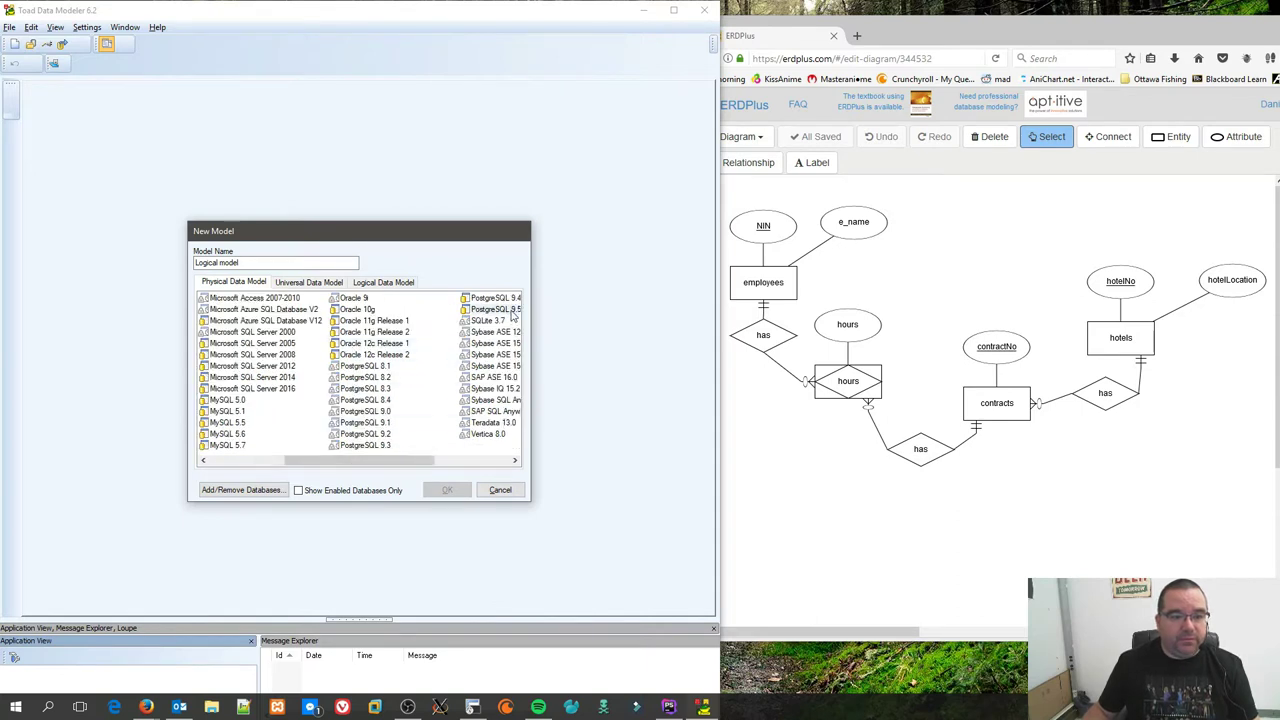
left_click(495, 309)
left_click(447, 490)
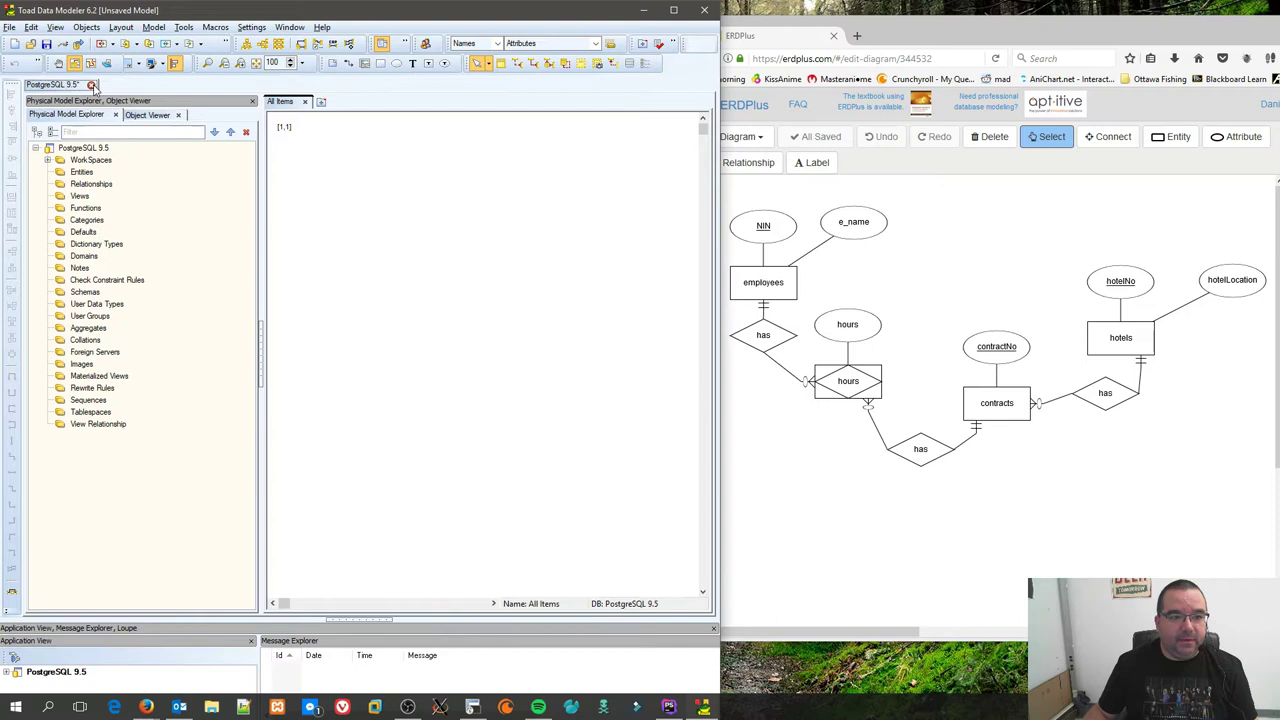
Step: Close the model explorer to widen the diagram and place Entity1 on the canvas
left_click_drag(92, 86, 70, 88)
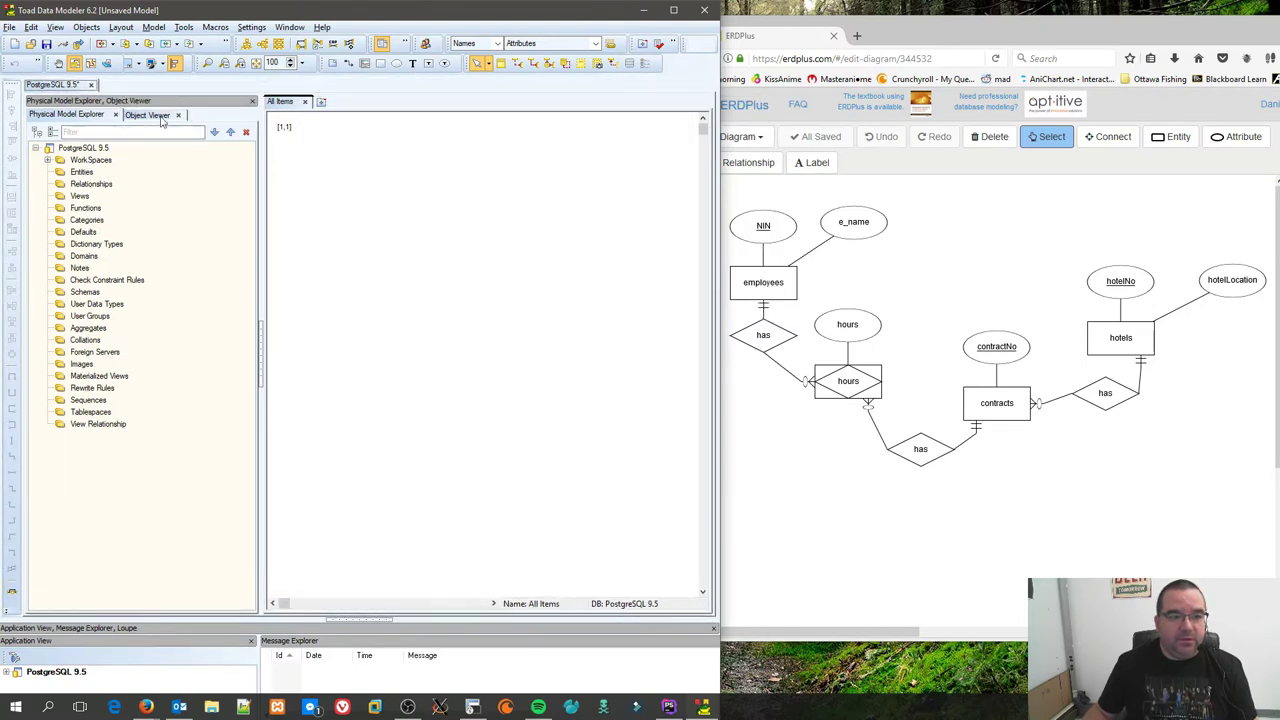
left_click(253, 102)
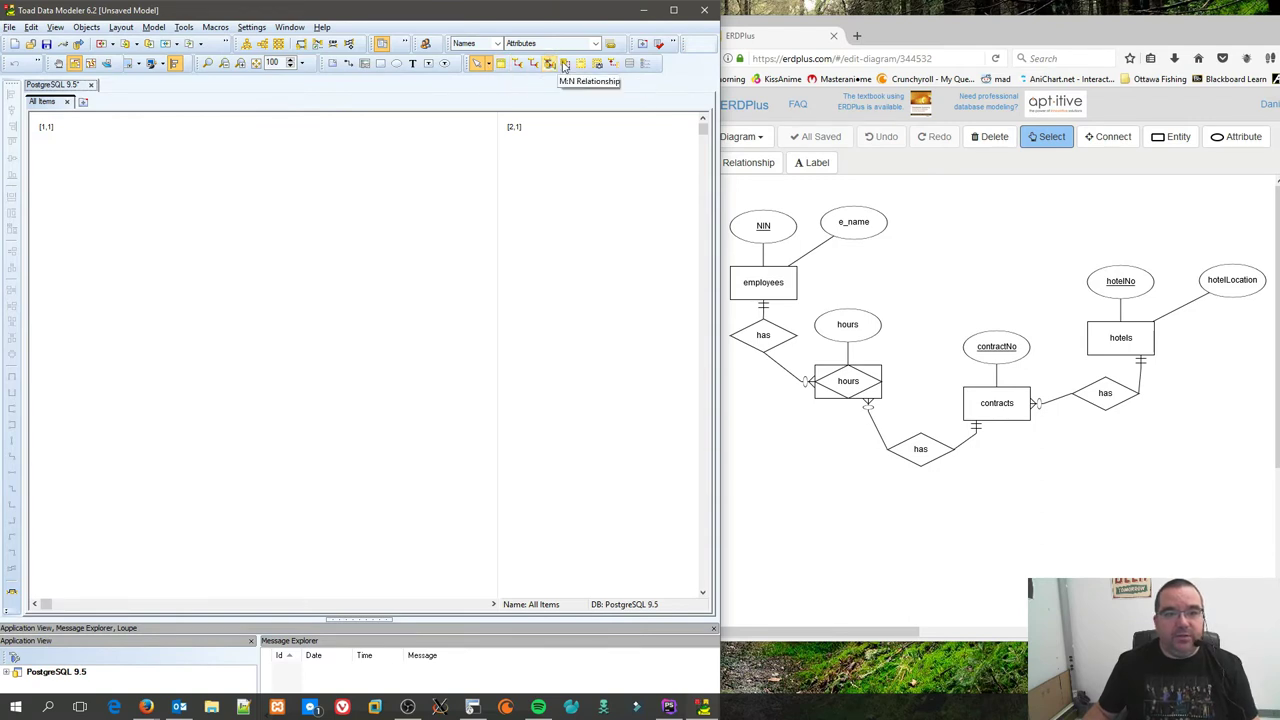
left_click(501, 64)
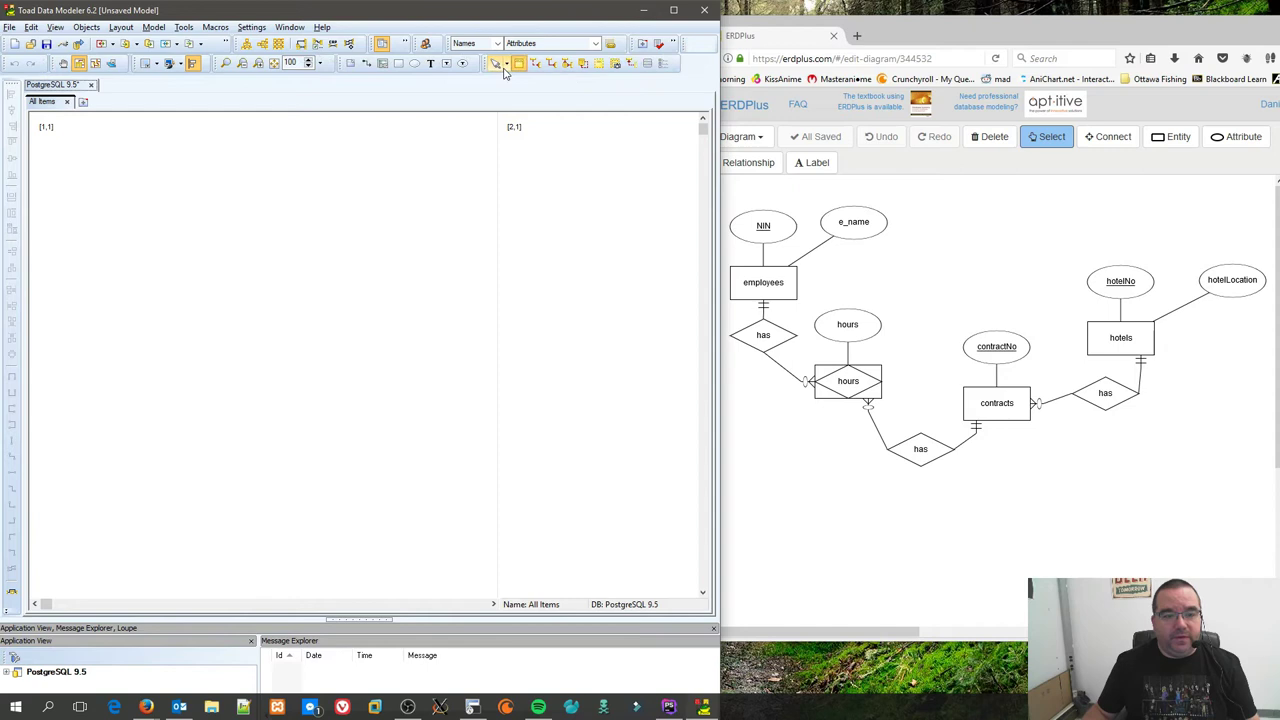
left_click(142, 205)
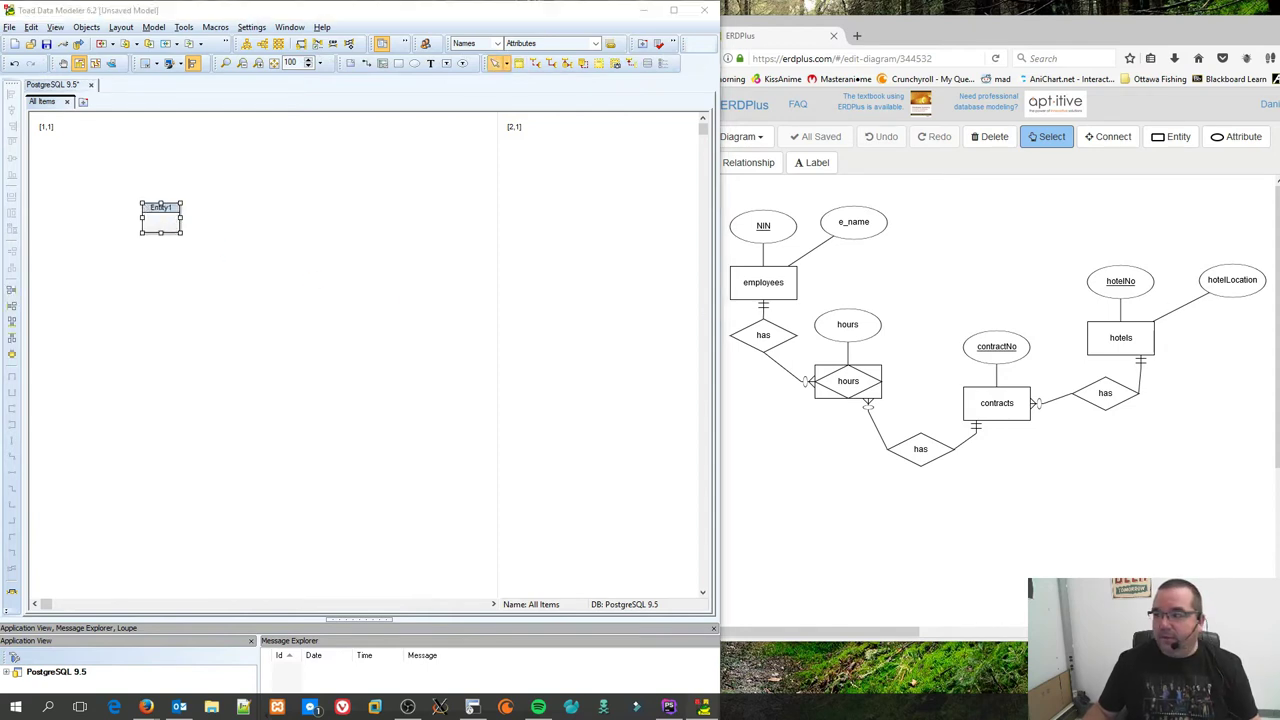
Step: Rename the entity's caption from Entity1 to employees
left_click_drag(721, 190, 500, 179)
left_click(335, 208)
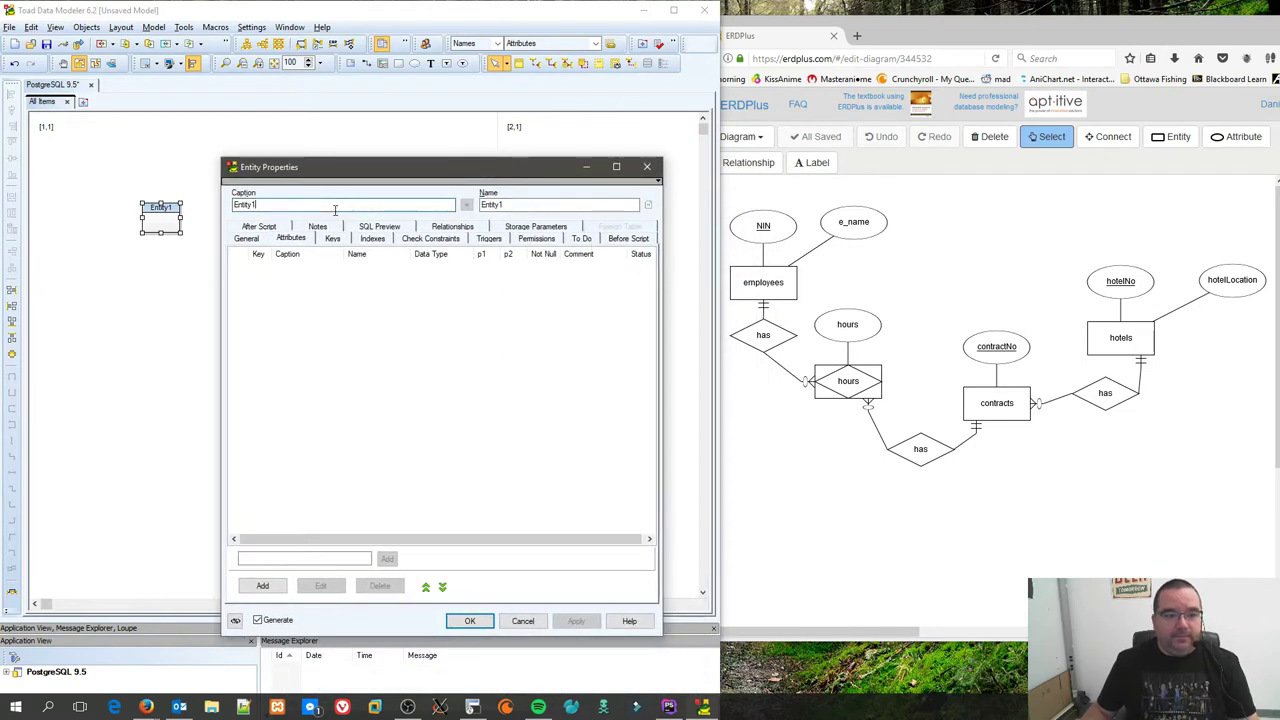
double_click(335, 208)
type("employ")
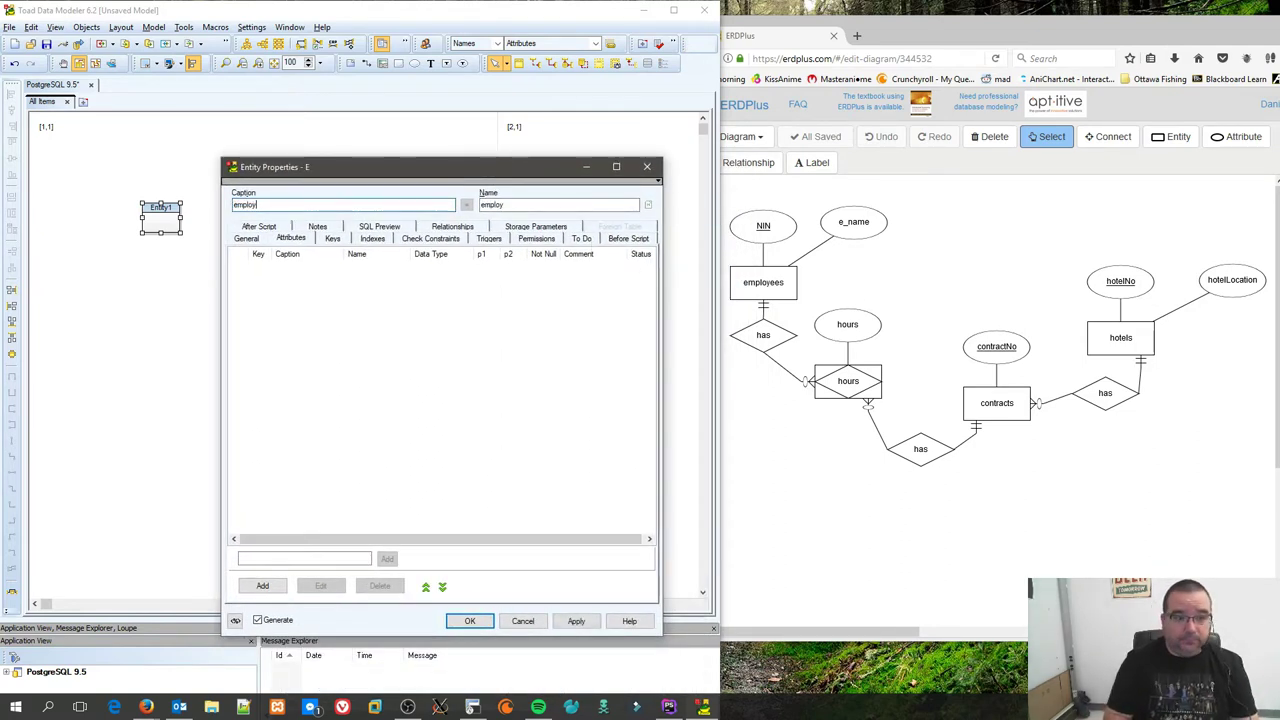
type("ees")
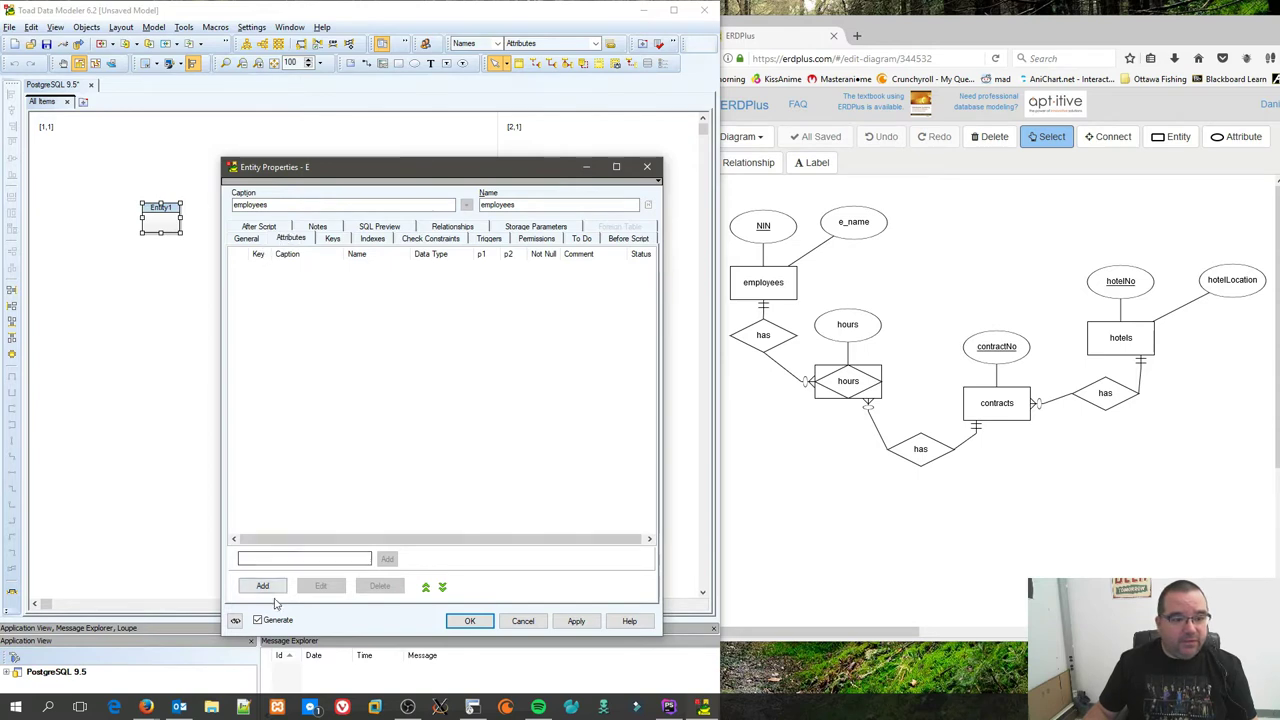
Step: Add a primary-key attribute to employees and caption it id
left_click(262, 586)
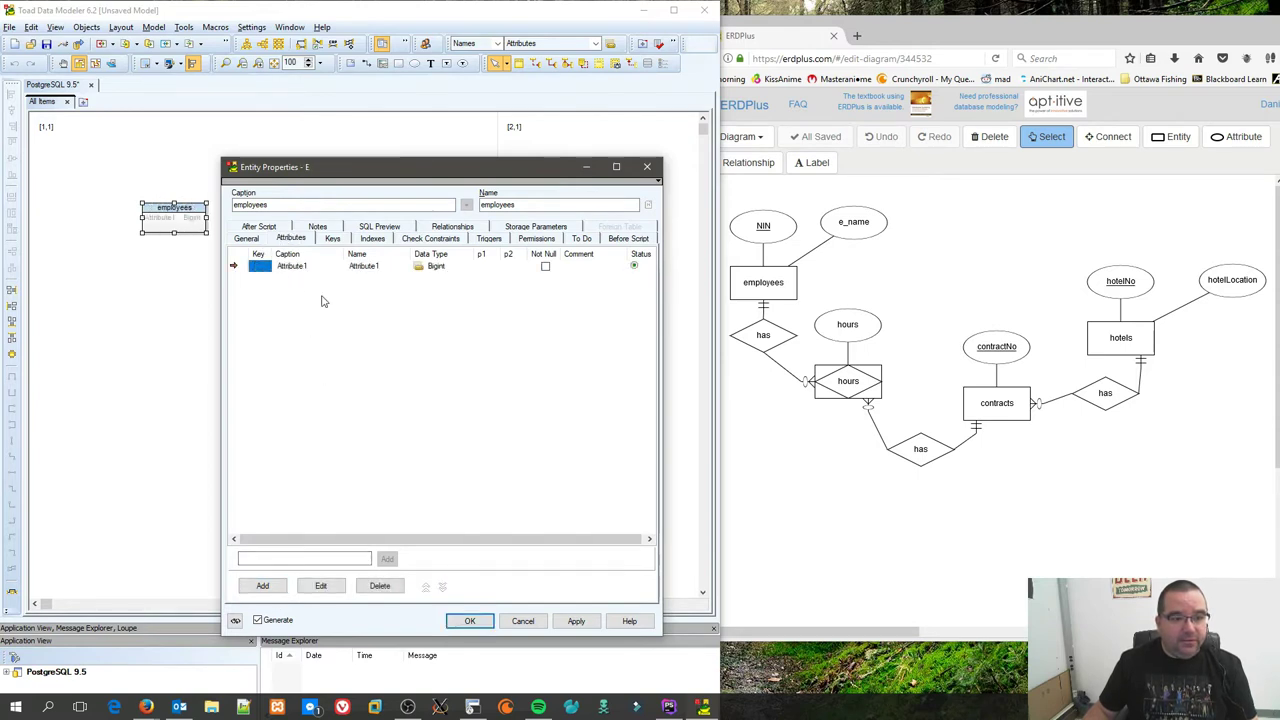
left_click(301, 266)
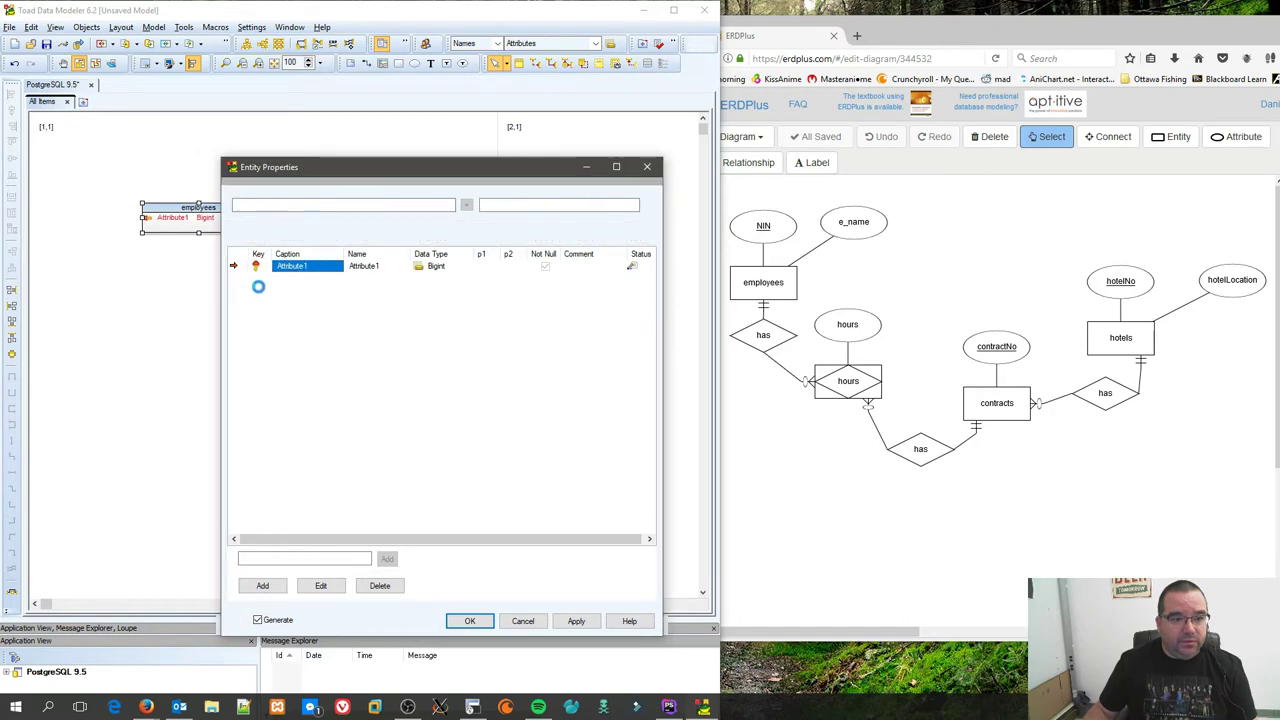
double_click(301, 266)
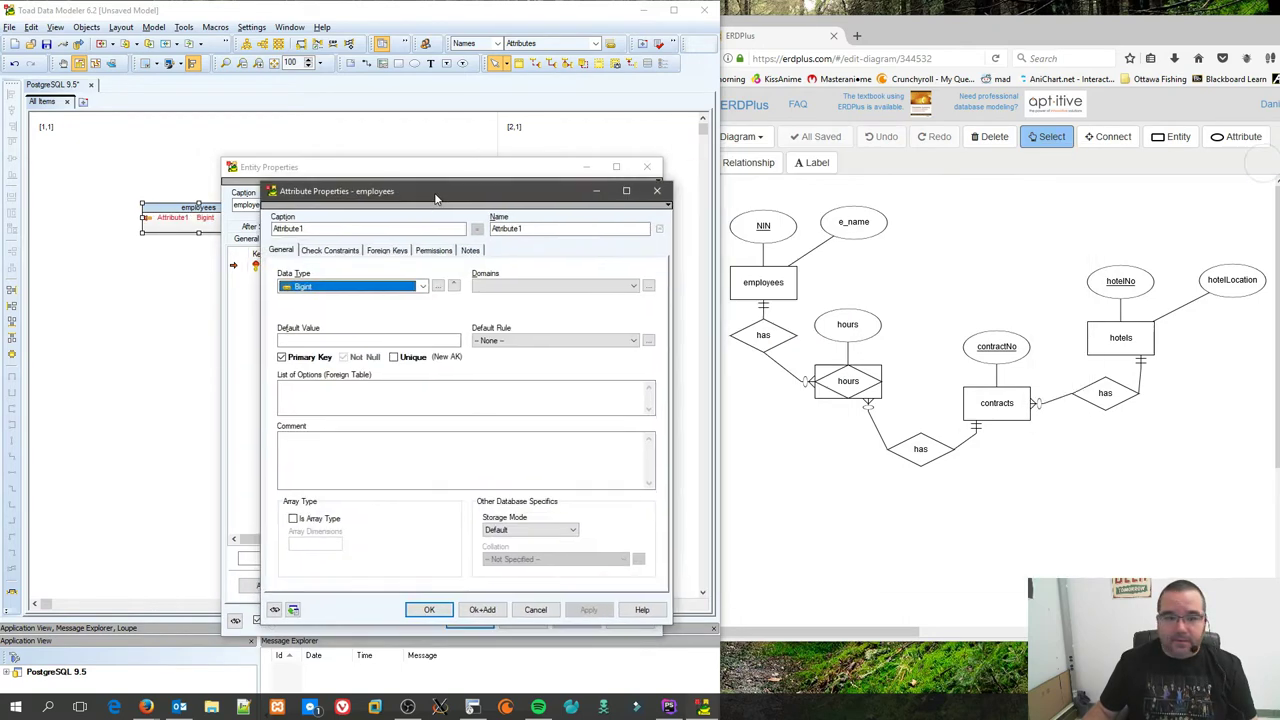
left_click_drag(336, 186, 516, 219)
double_click(516, 253)
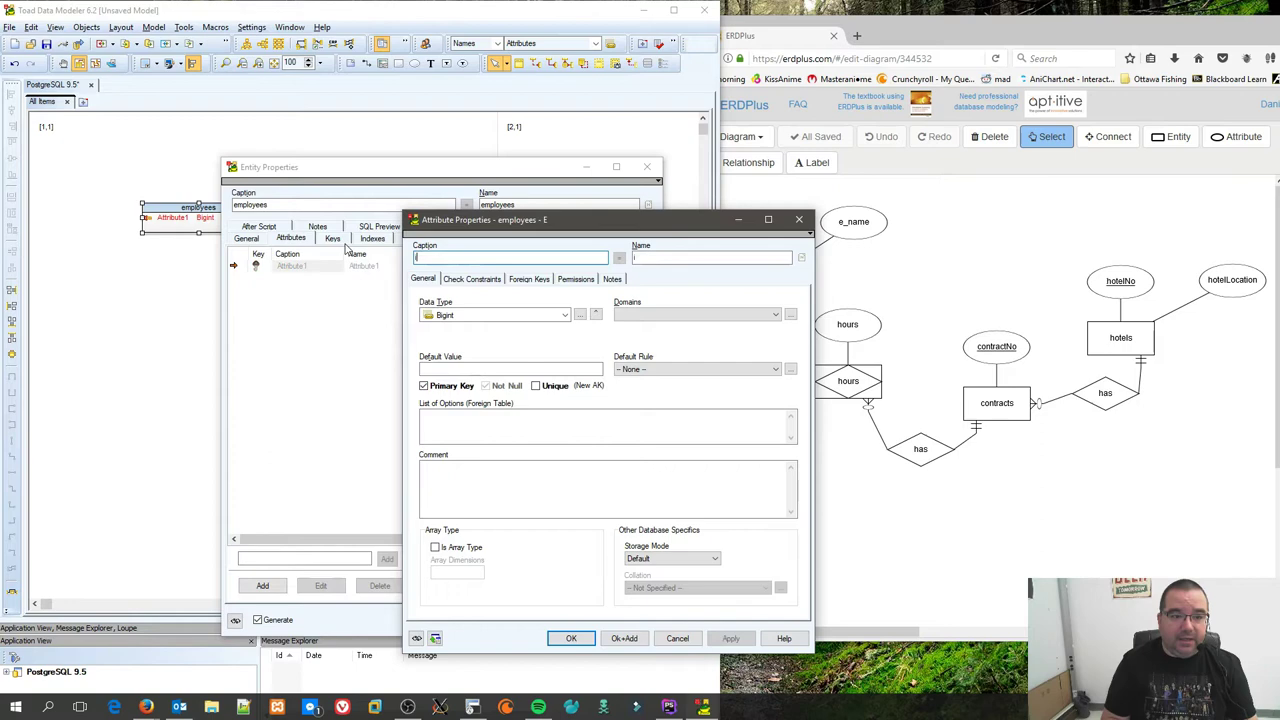
type("id")
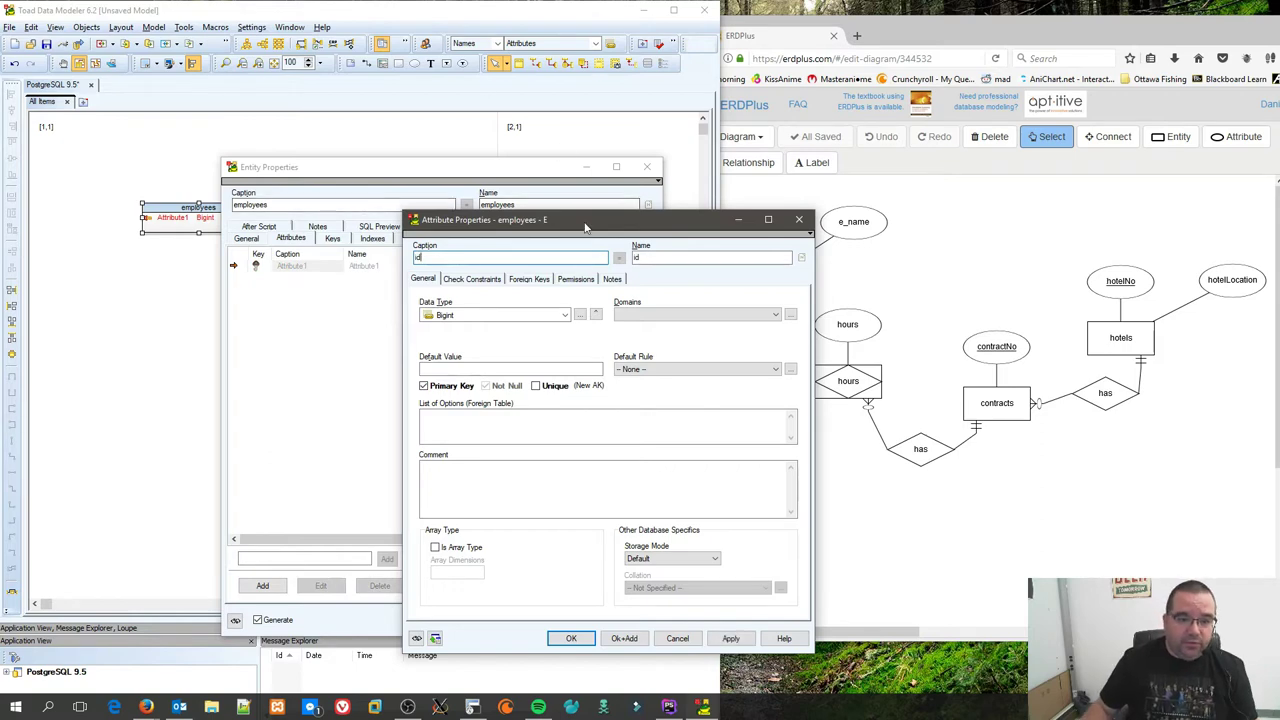
left_click_drag(586, 226, 478, 178)
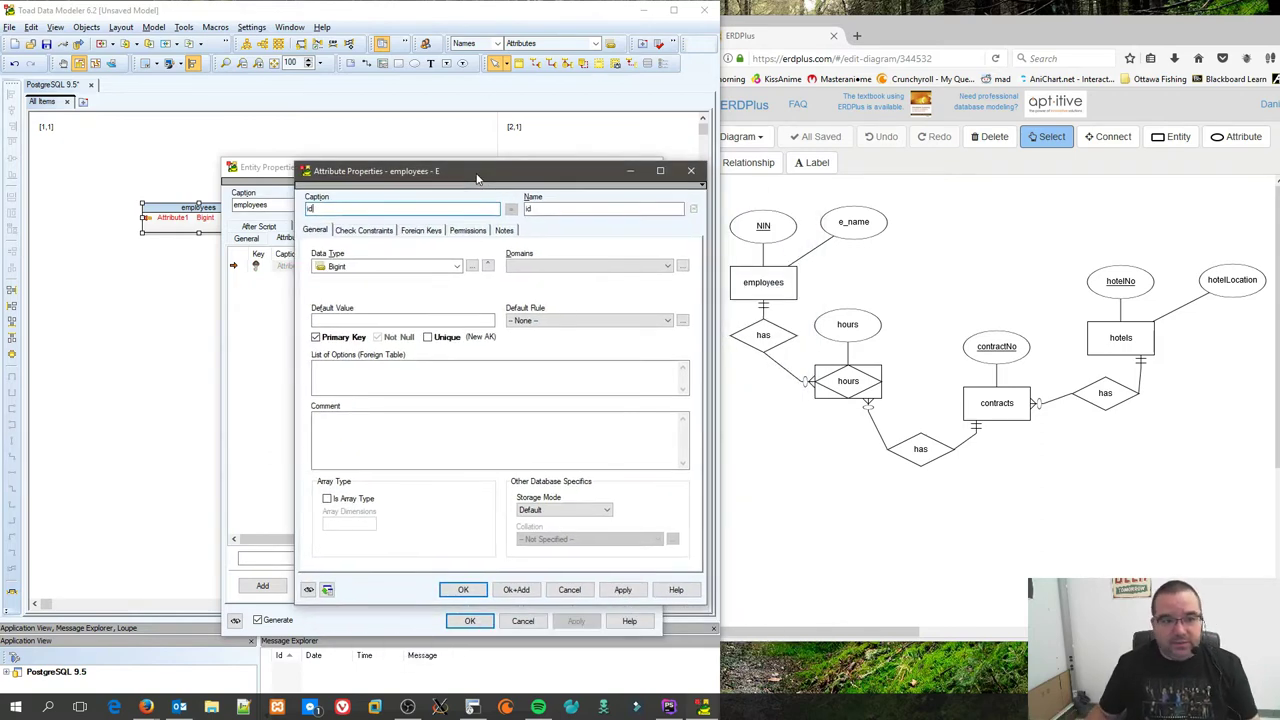
Step: Change the id attribute's data type to BigSerial and start a second attribute
left_click(407, 267)
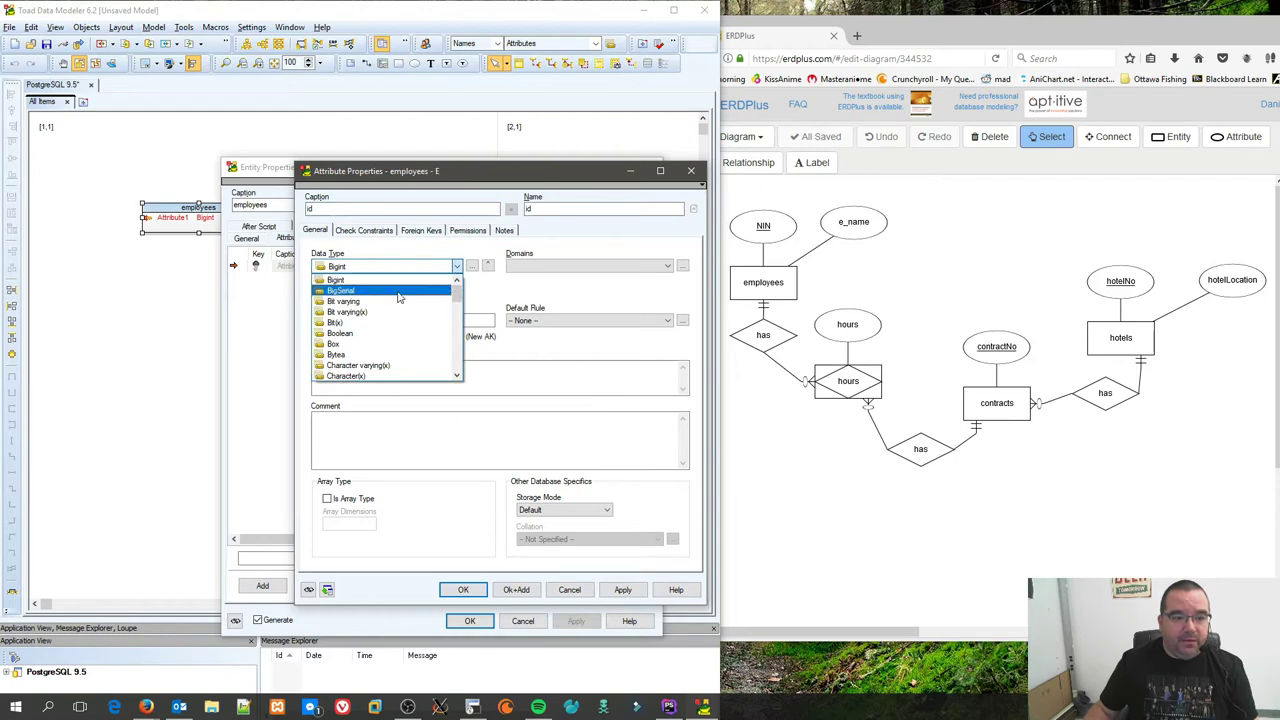
left_click(320, 291)
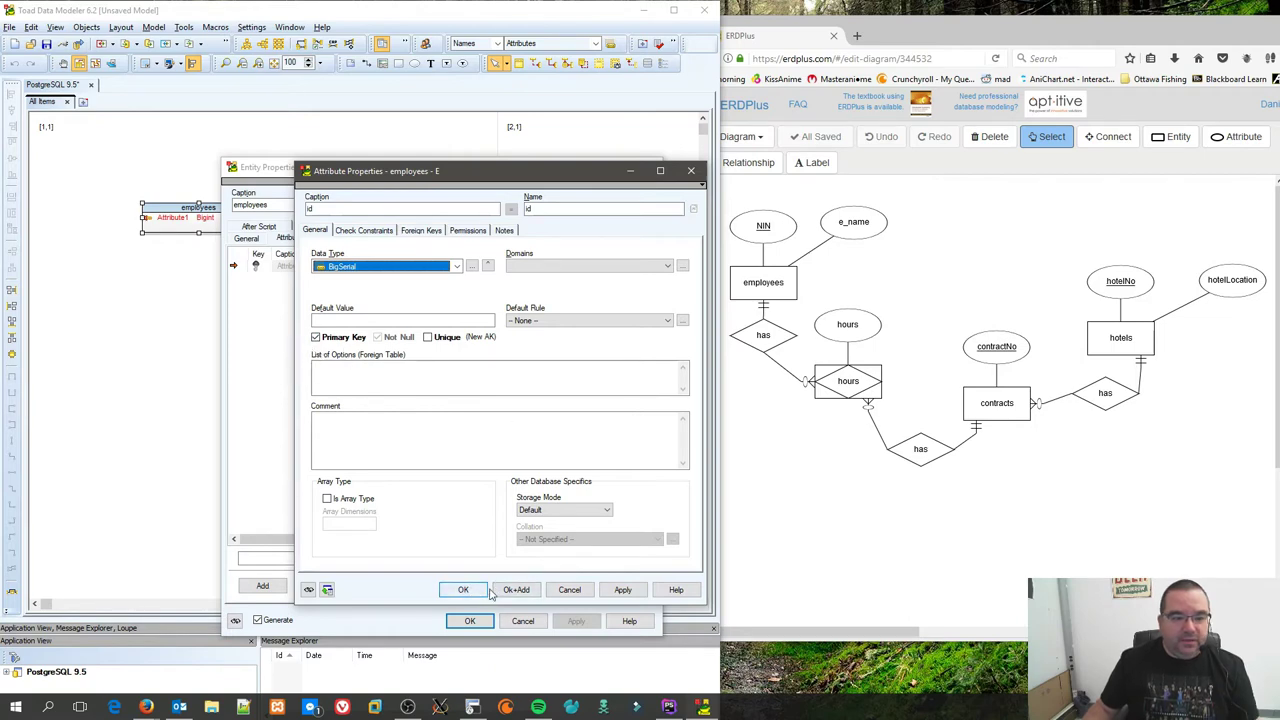
left_click(522, 595)
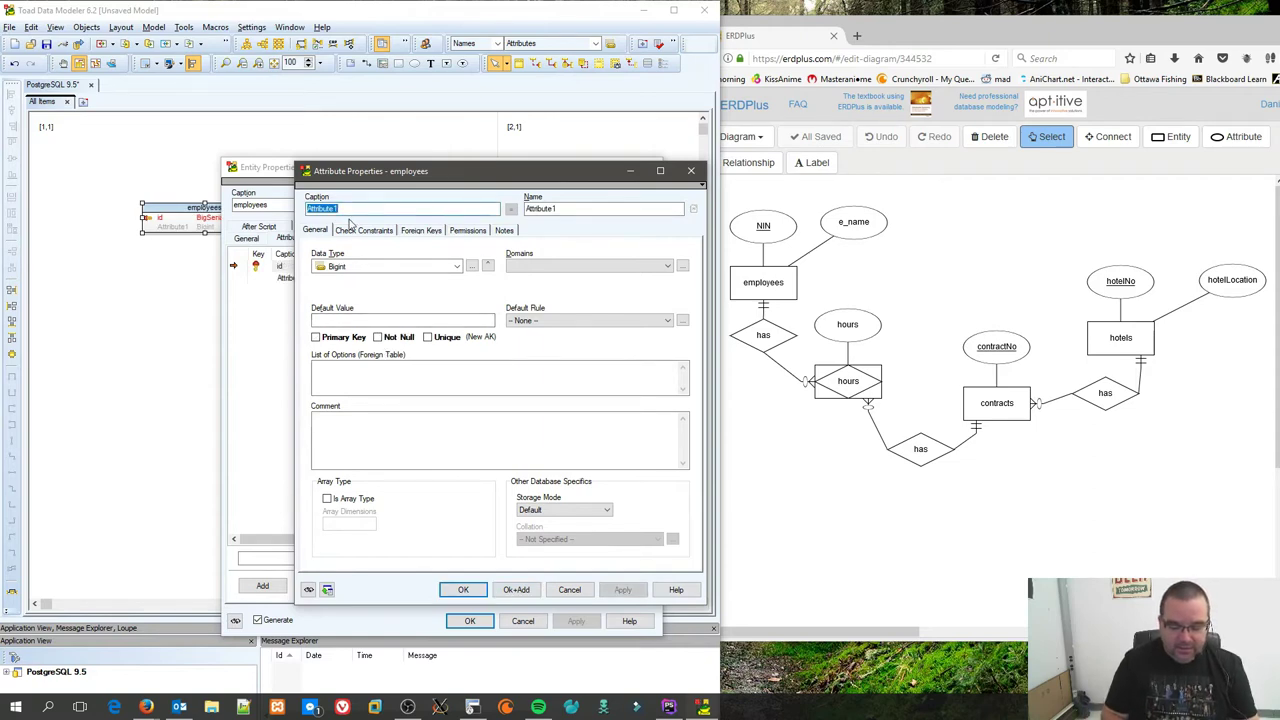
Step: Define the second attribute as name, Character varying(75), Not Null
type("name")
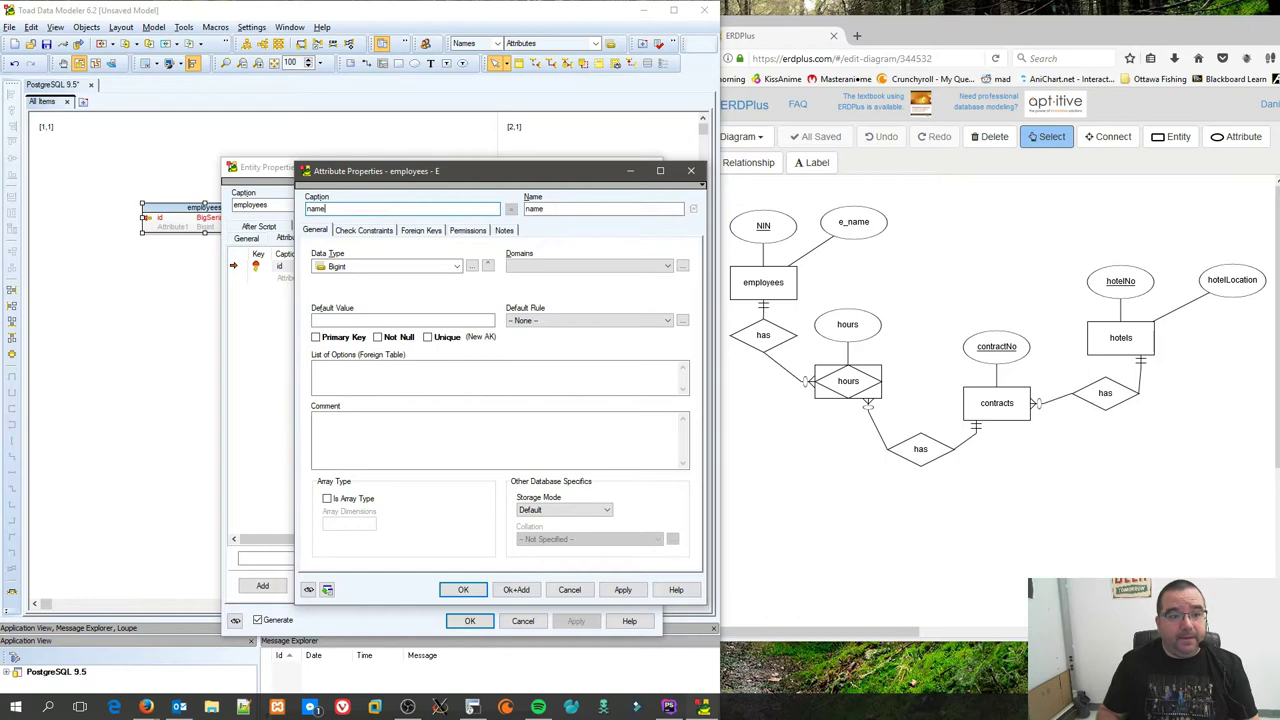
left_click(390, 266)
key("v")
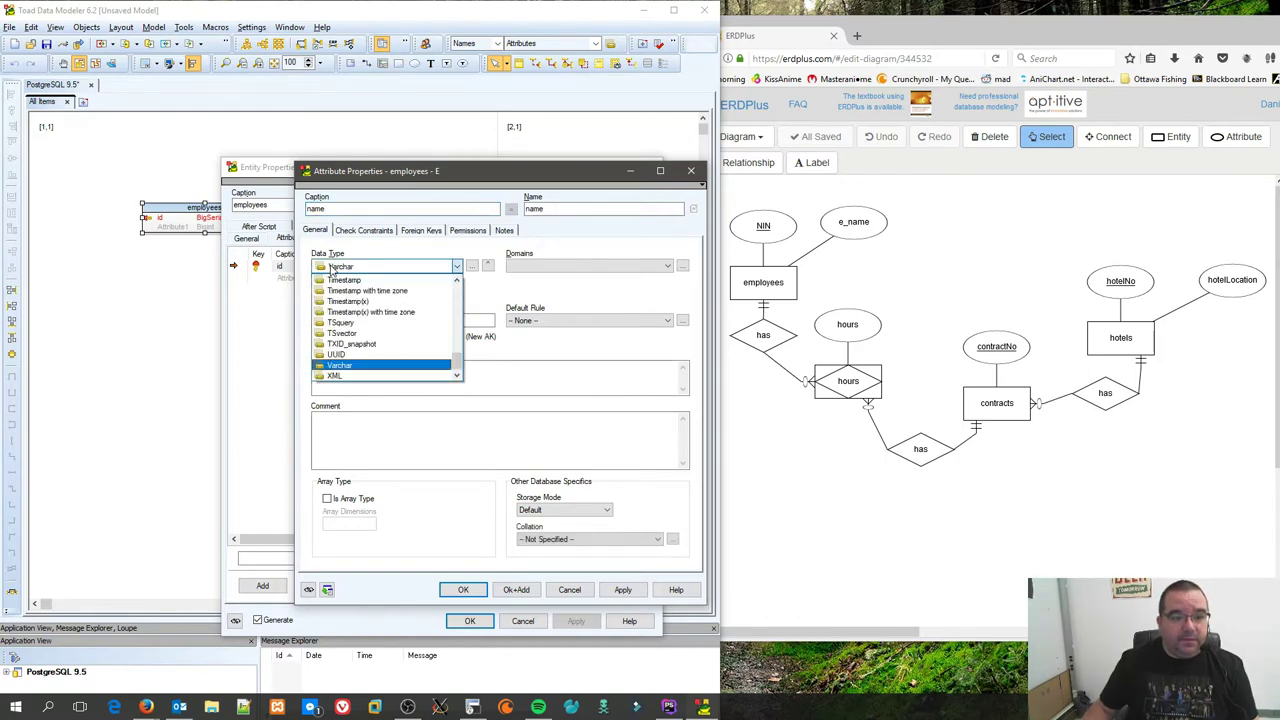
key("c")
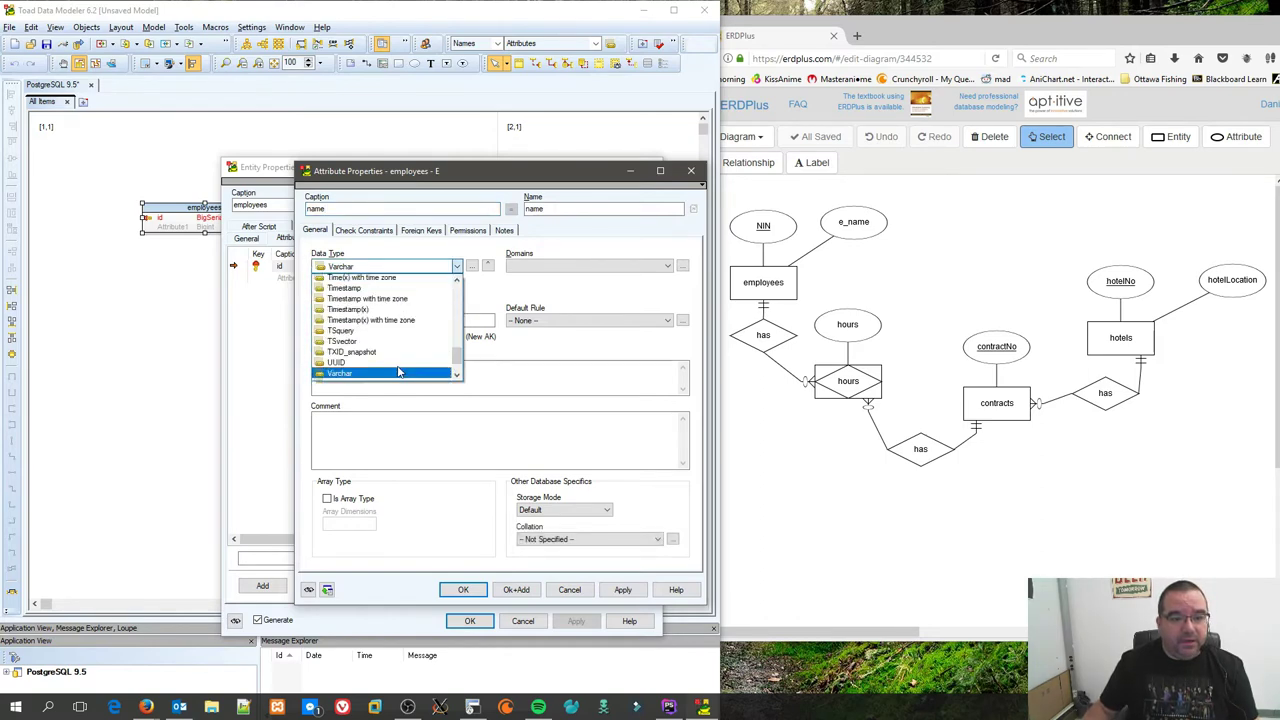
left_click(402, 286)
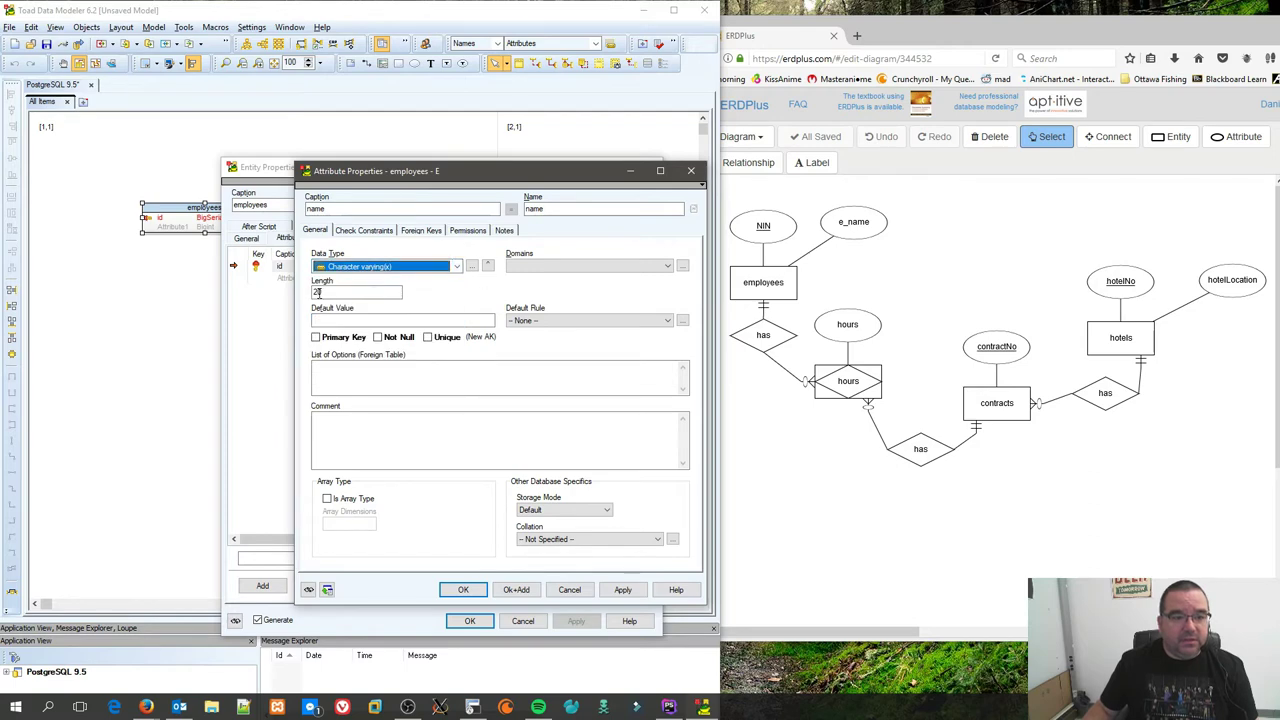
key("Tab")
type("1")
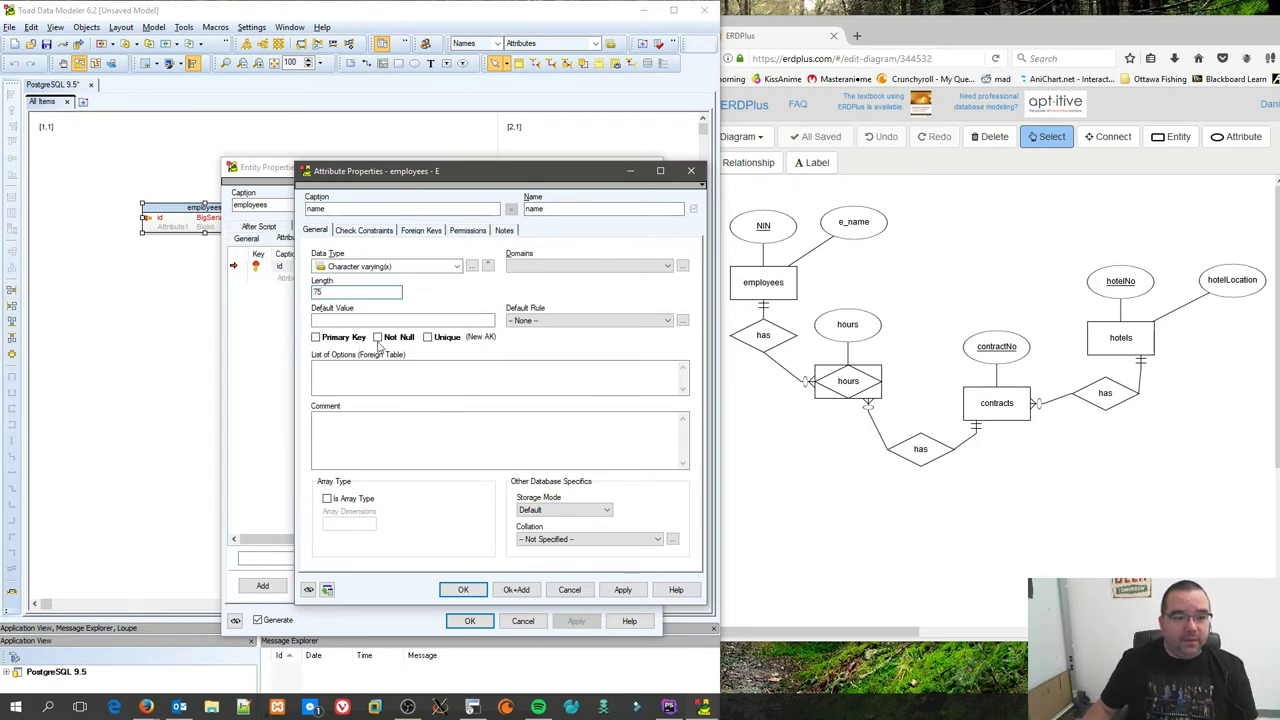
left_click(378, 337)
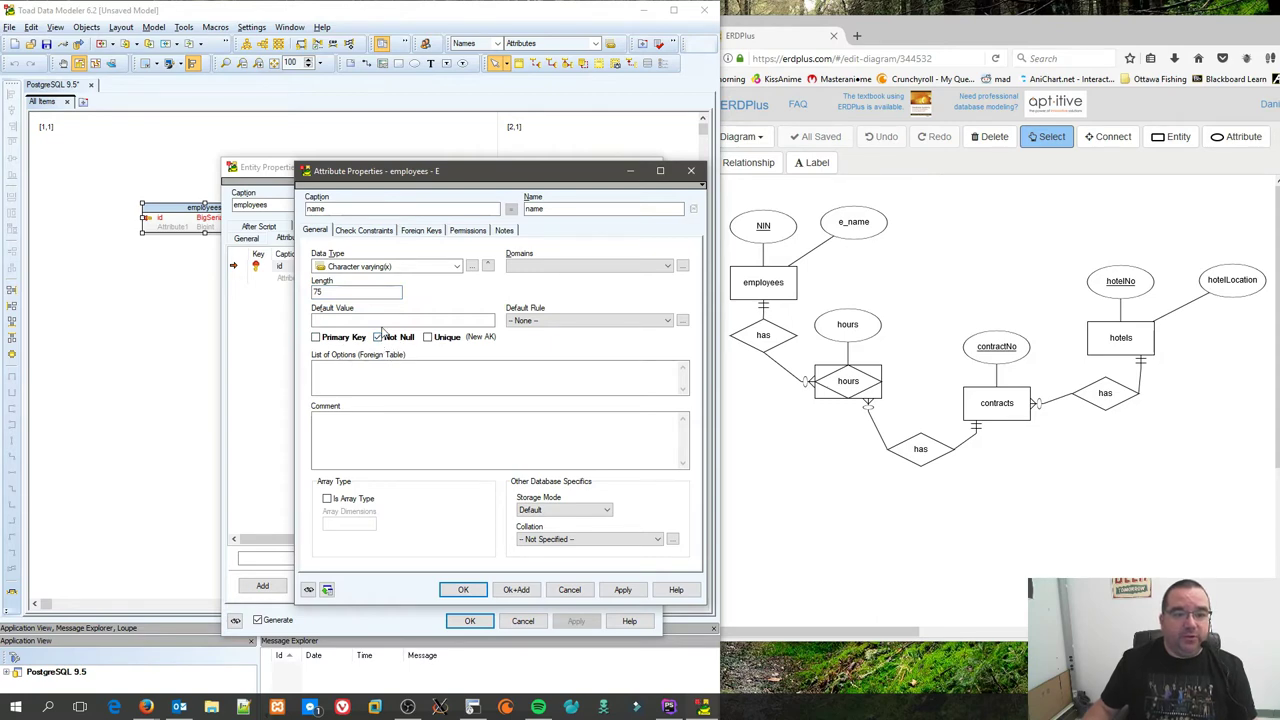
Step: Save the attribute and entity, then move employees to the diagram's upper left
left_click(463, 590)
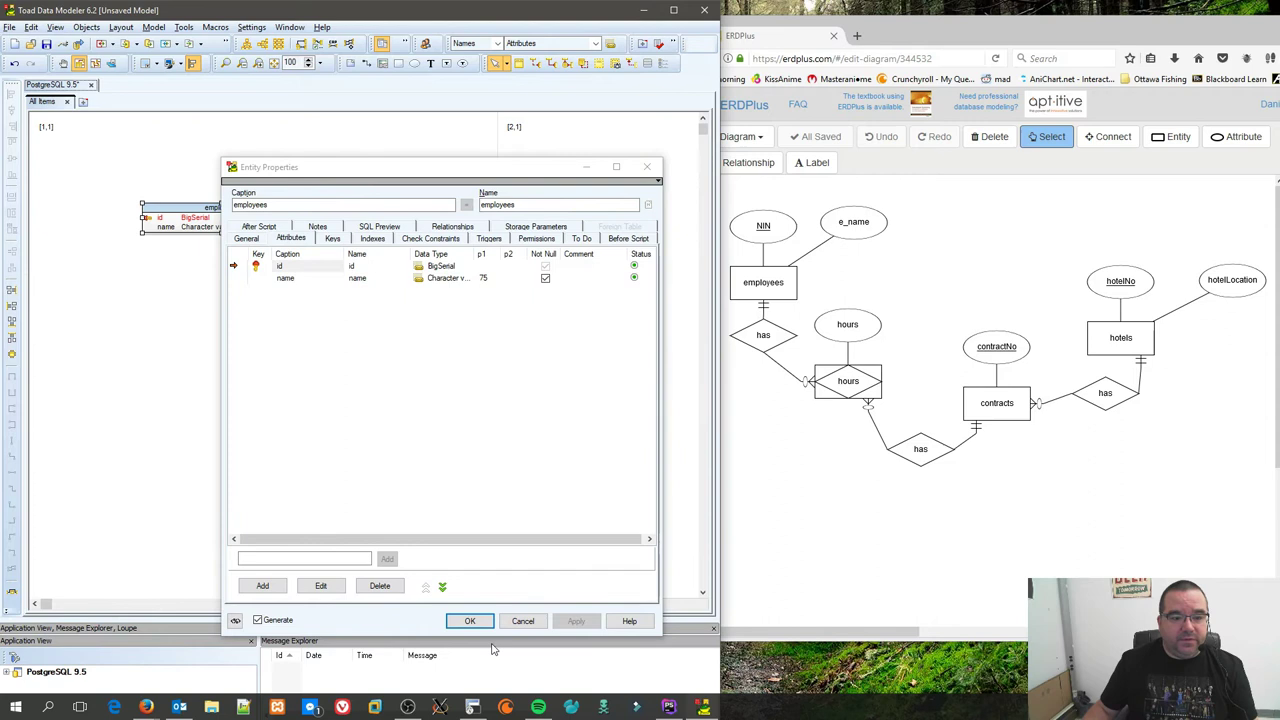
left_click(469, 620)
left_click_drag(228, 208, 186, 169)
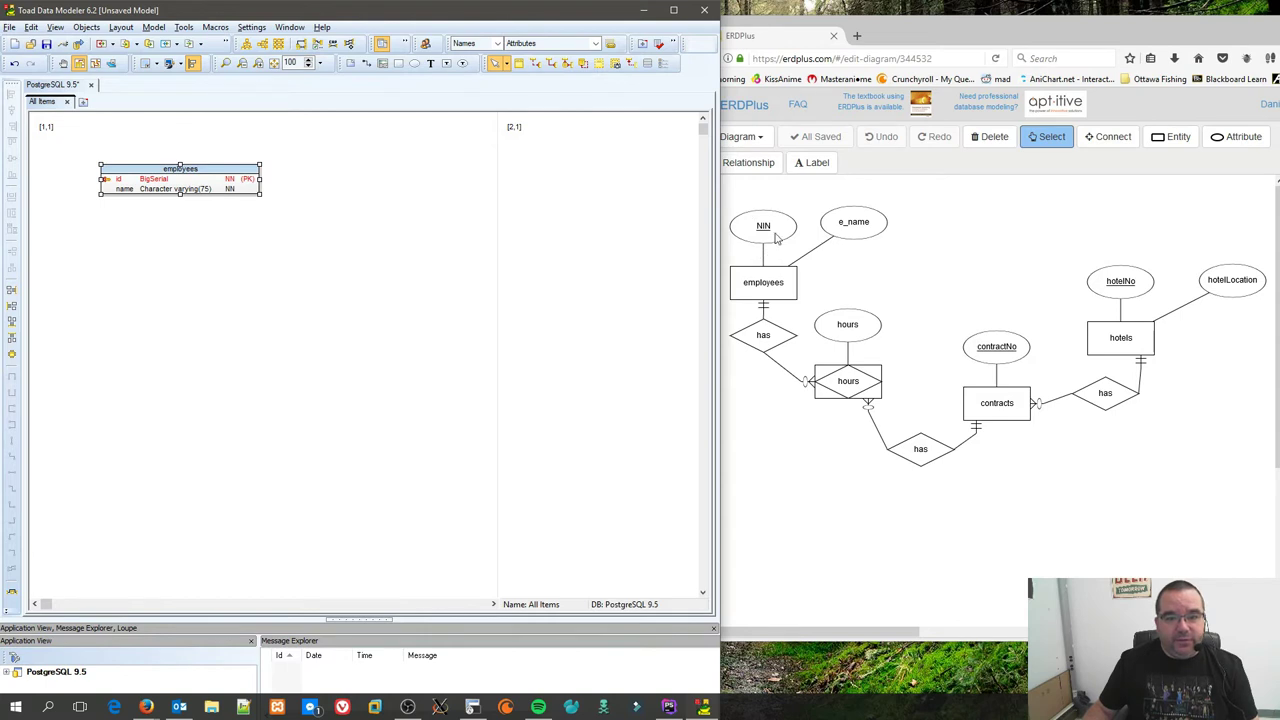
Step: Add a nin attribute to employees as Character varying(20), Not Null
double_click(180, 168)
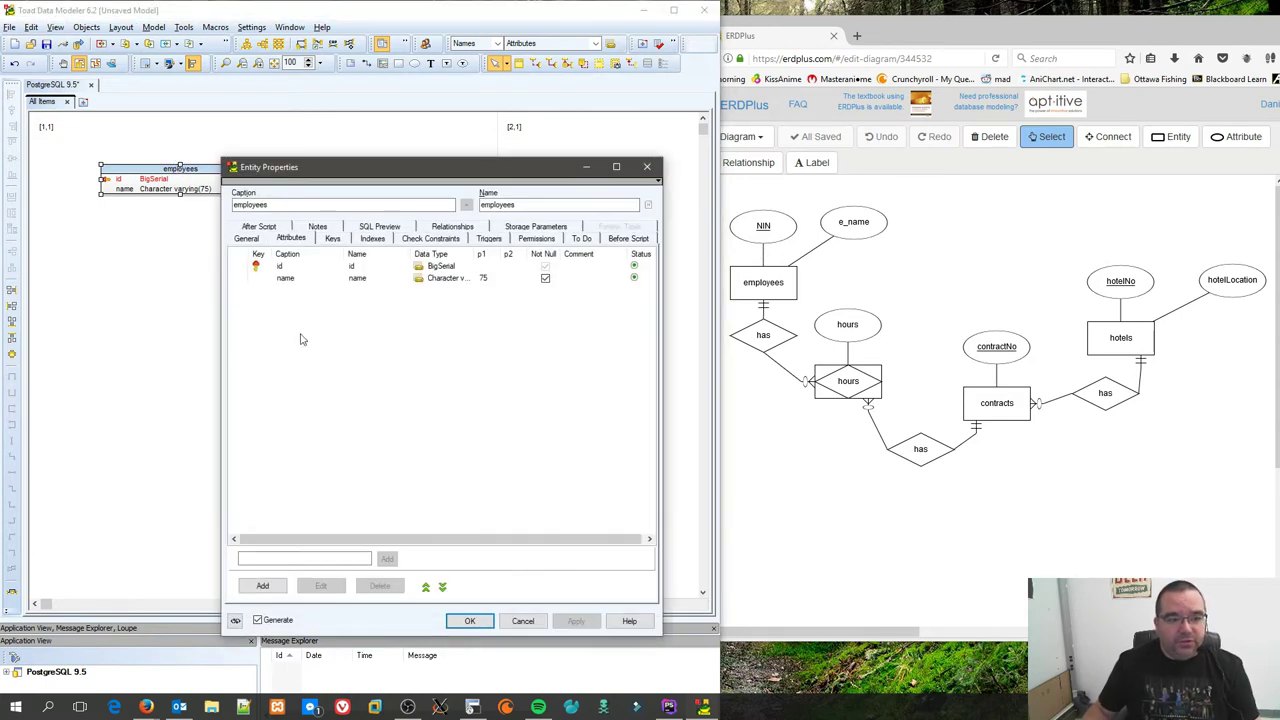
left_click(263, 586)
left_click(285, 289)
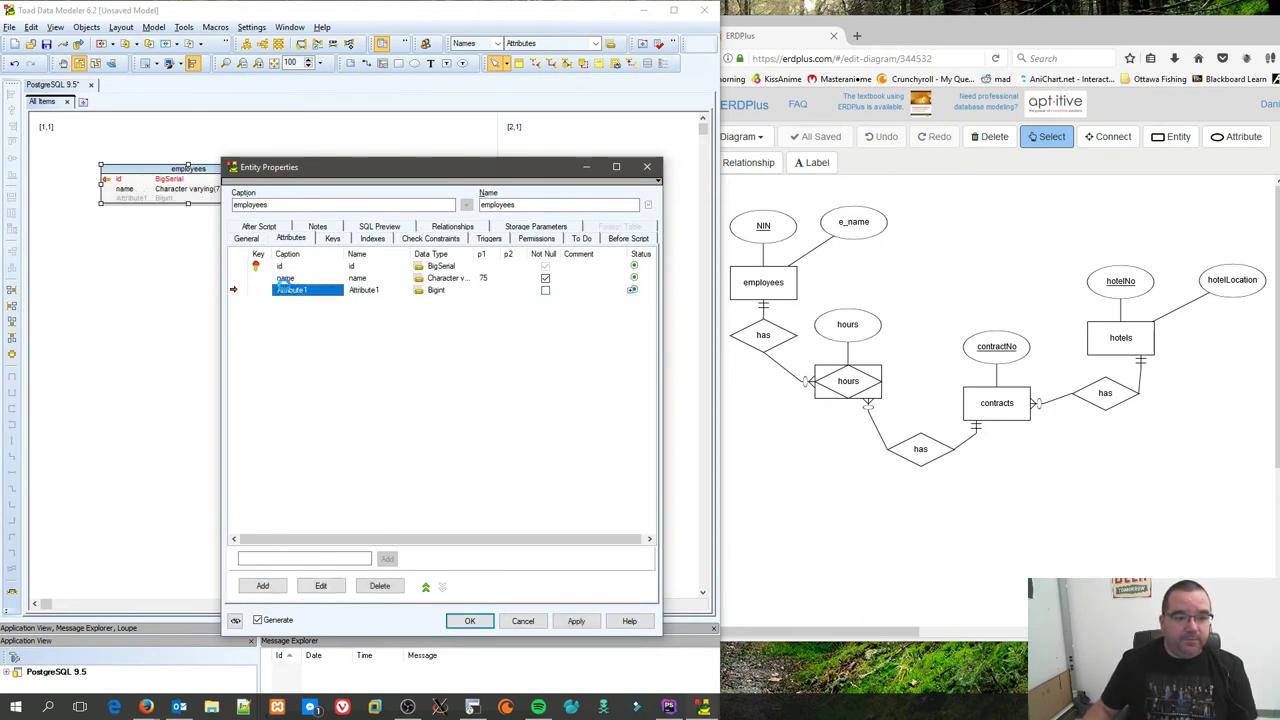
double_click(285, 289)
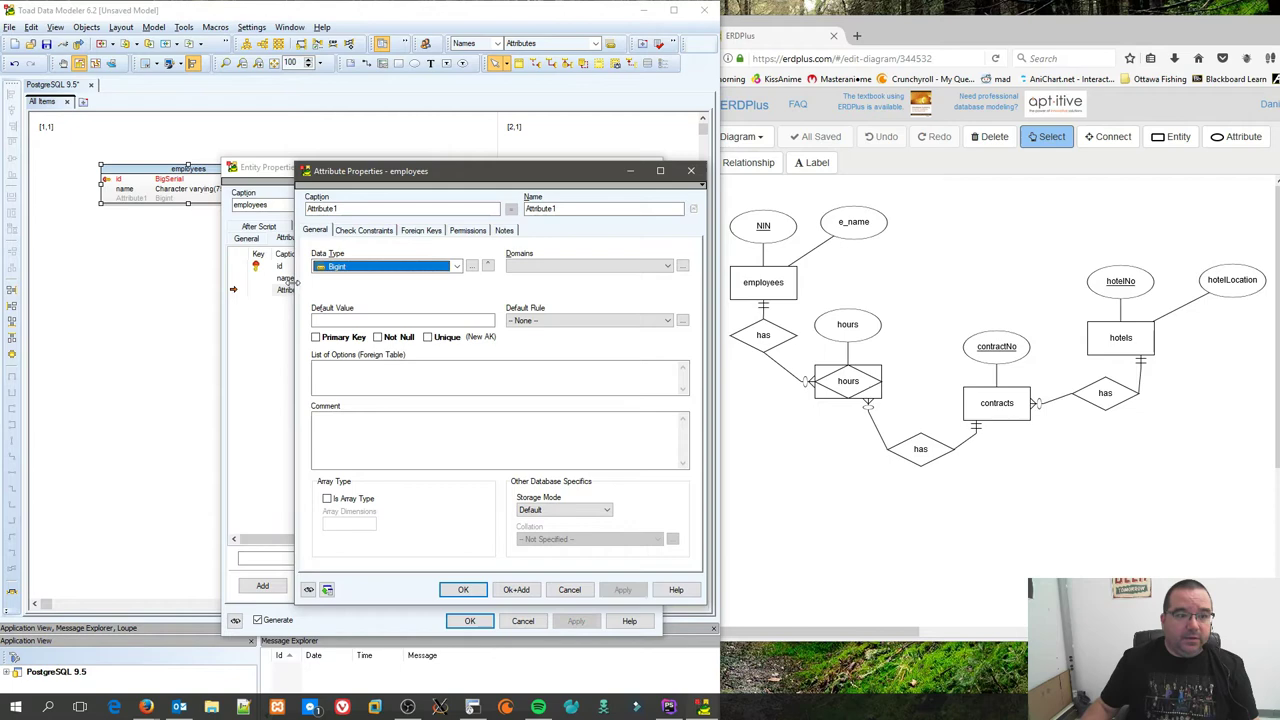
left_click(400, 208)
type("nin")
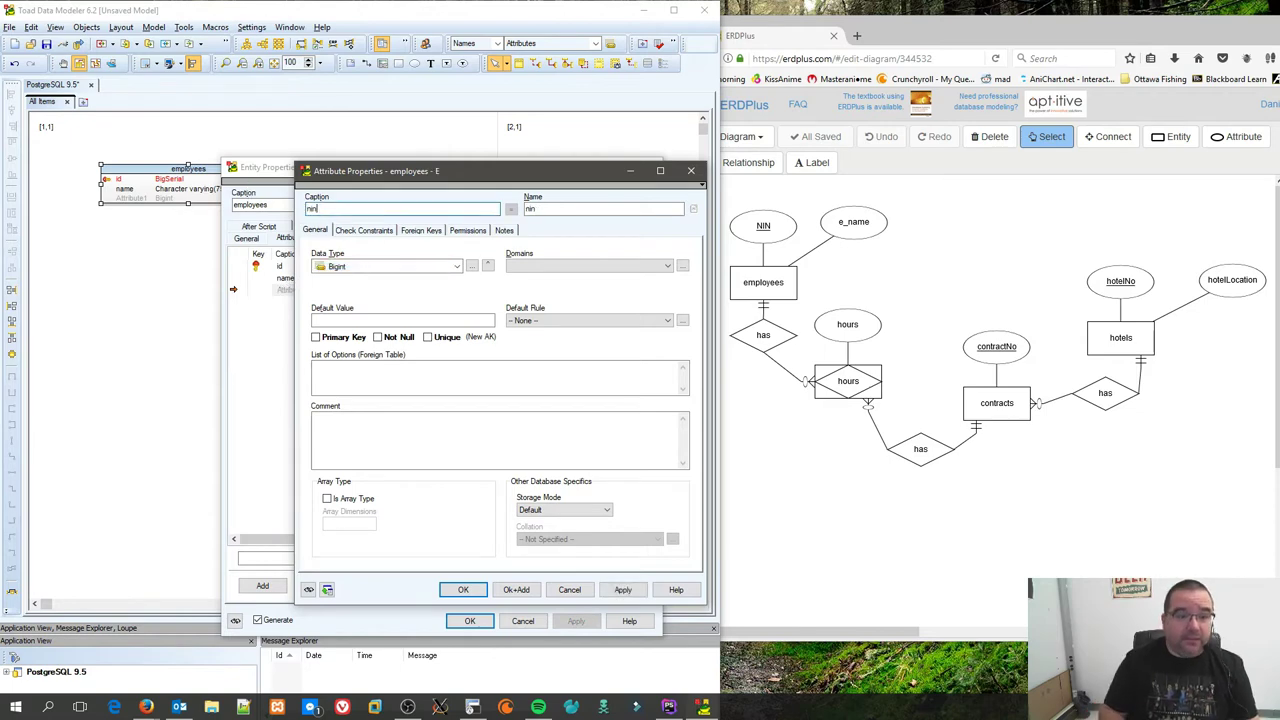
left_click(385, 266)
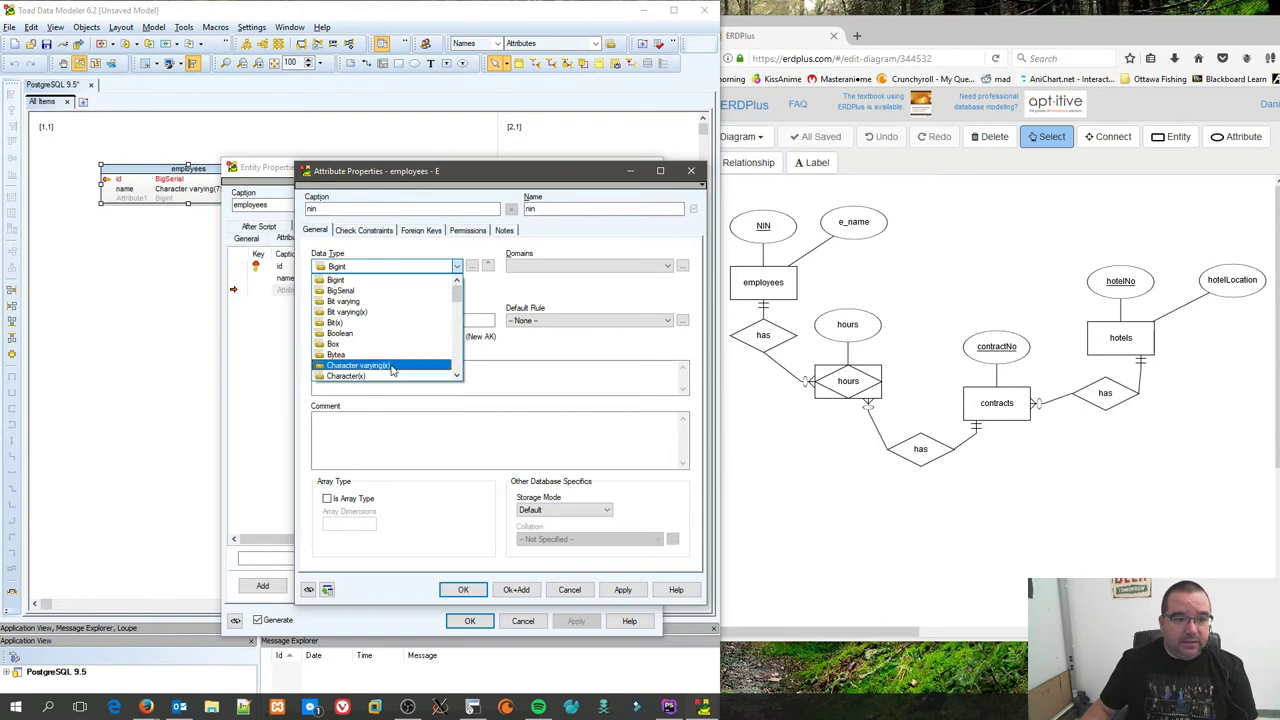
left_click(358, 365)
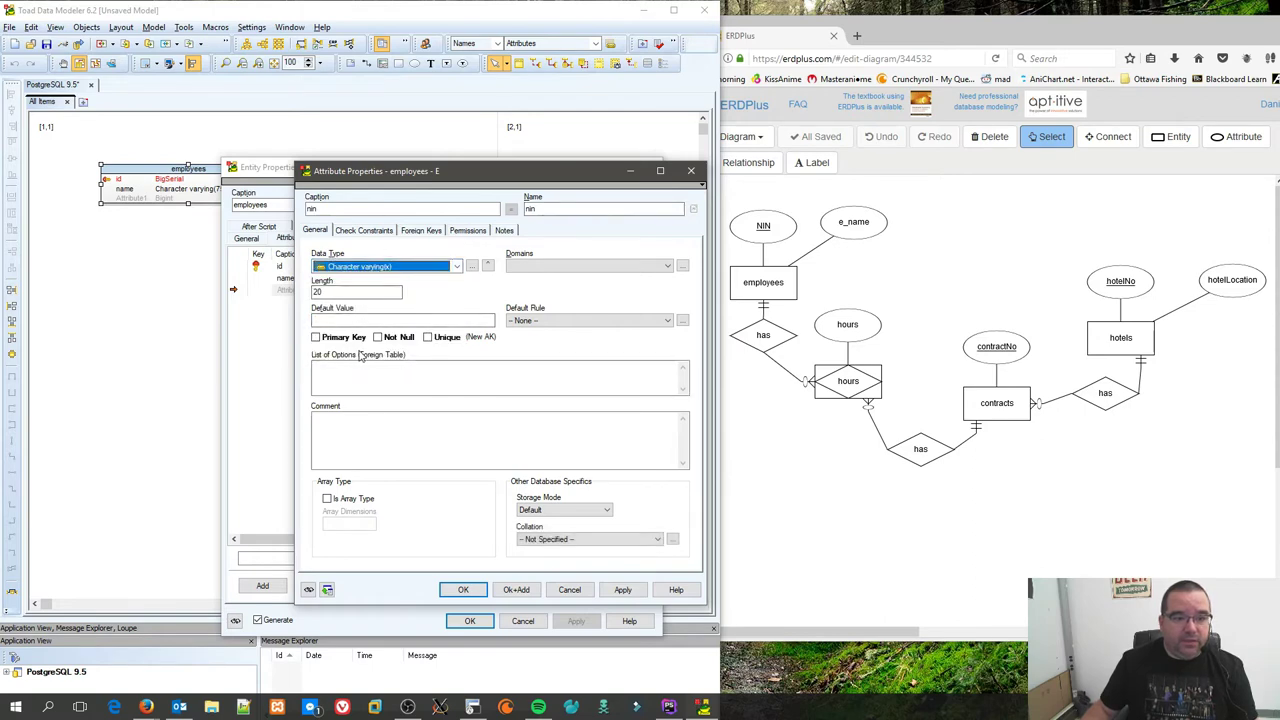
left_click(377, 337)
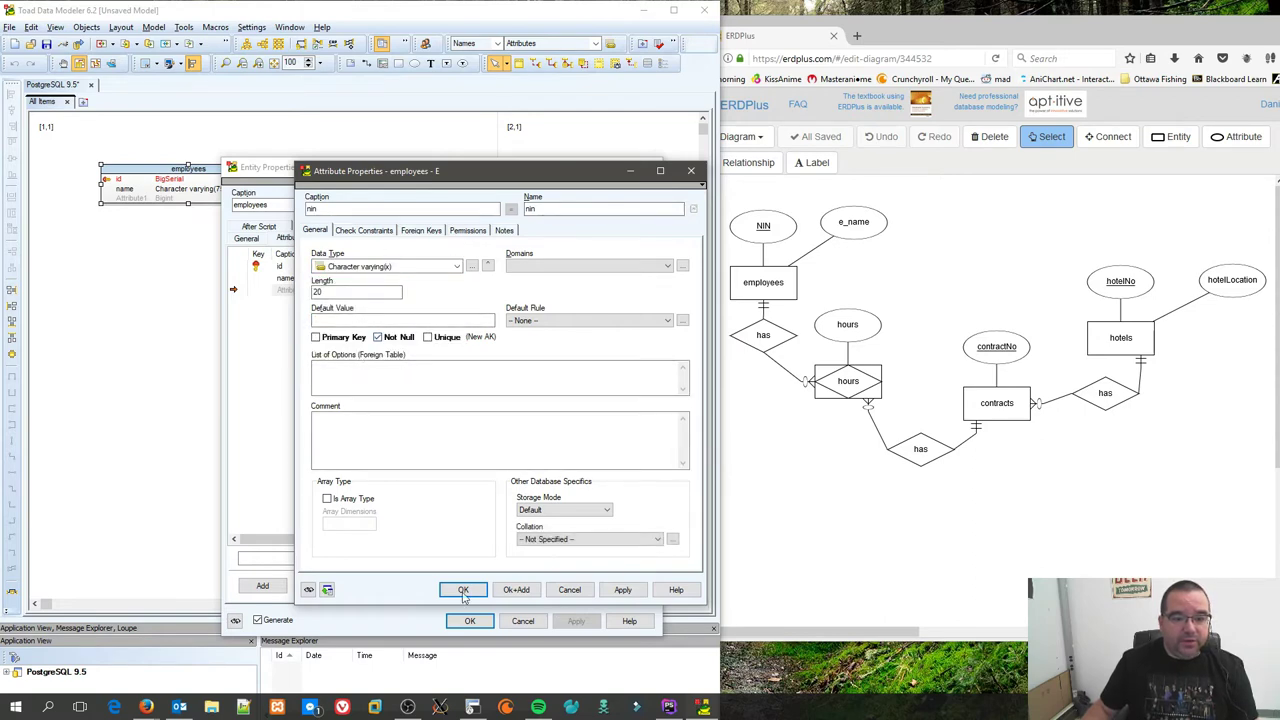
left_click(463, 590)
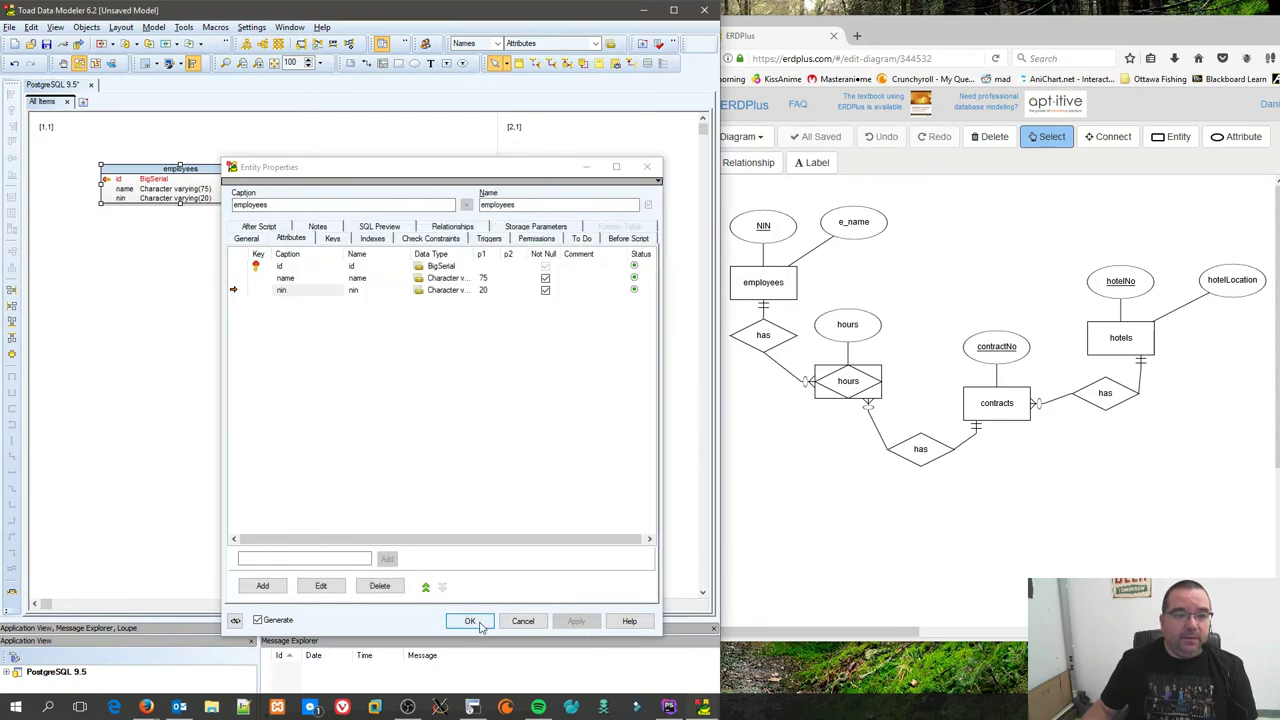
Step: Move nin above name in the attribute order, save, and shift employees slightly left
left_click(425, 590)
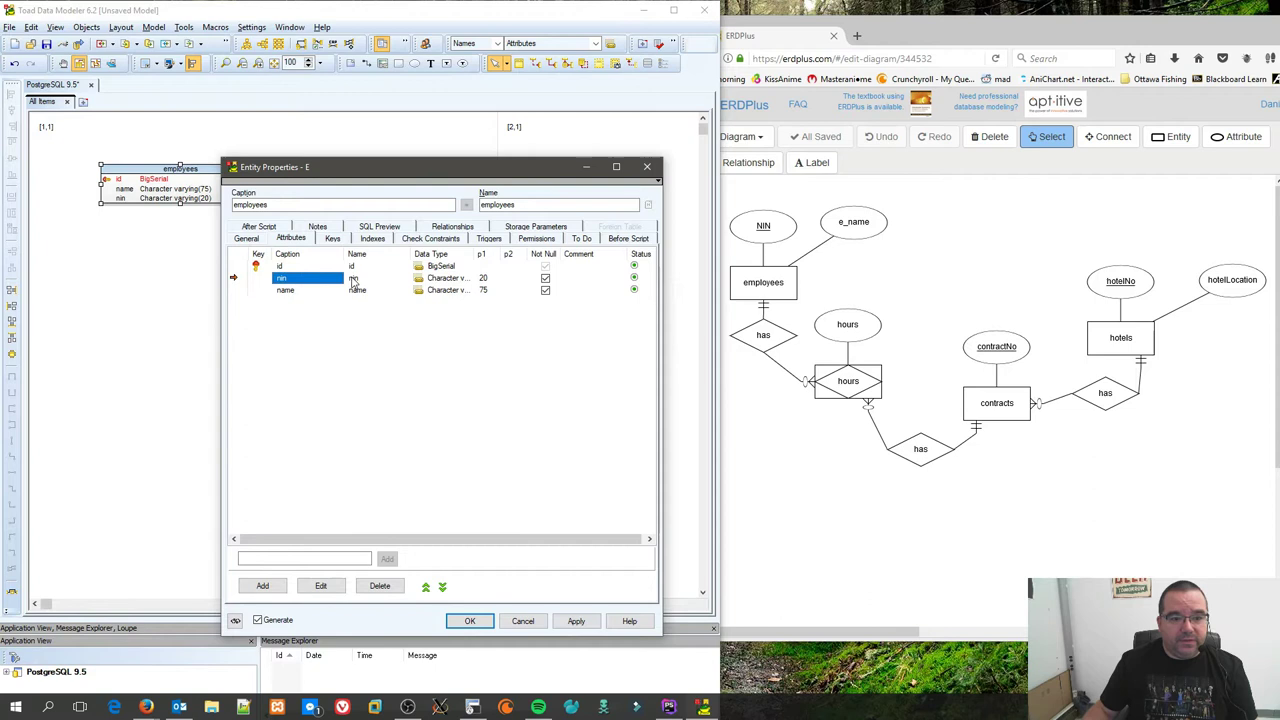
left_click(474, 622)
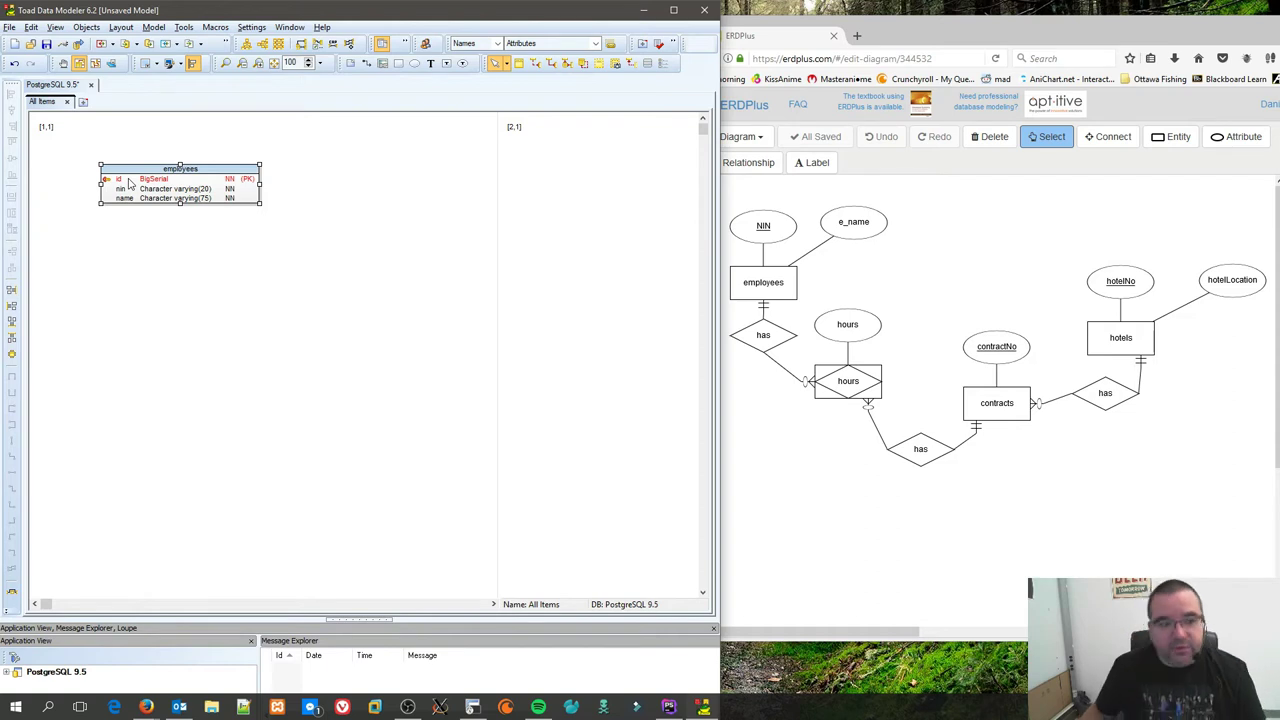
left_click_drag(128, 183, 110, 181)
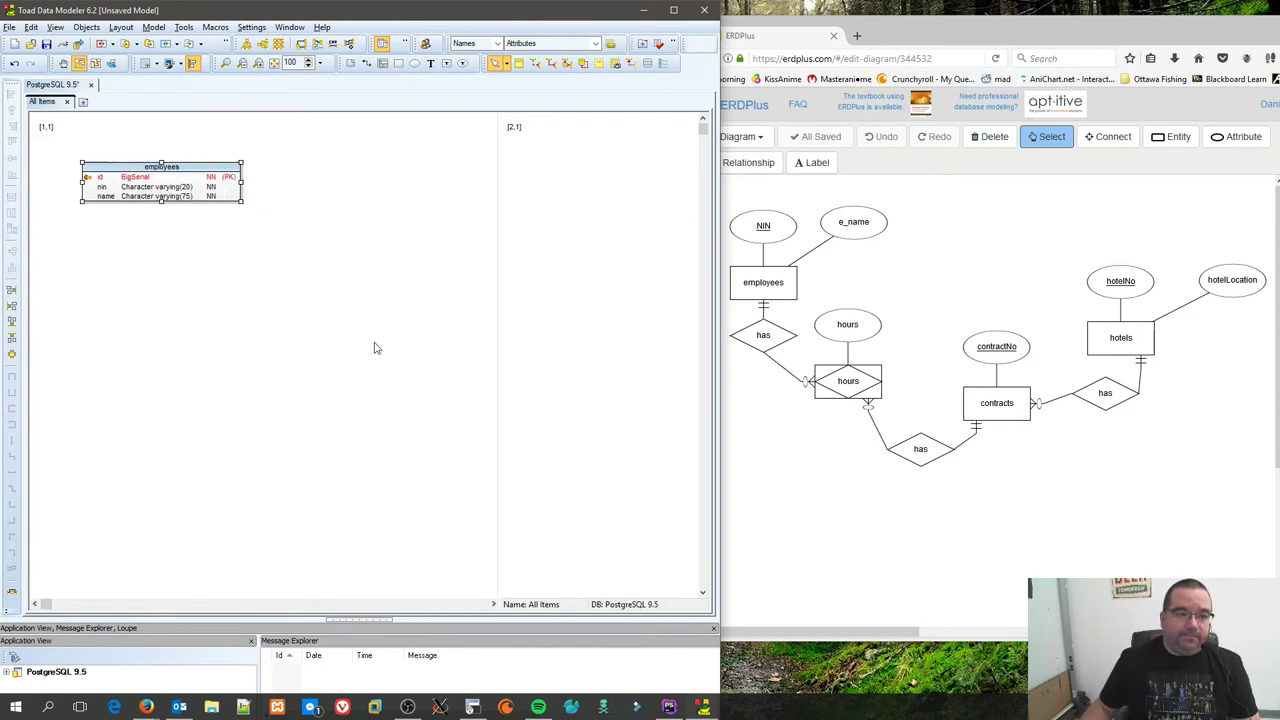
left_click(190, 252)
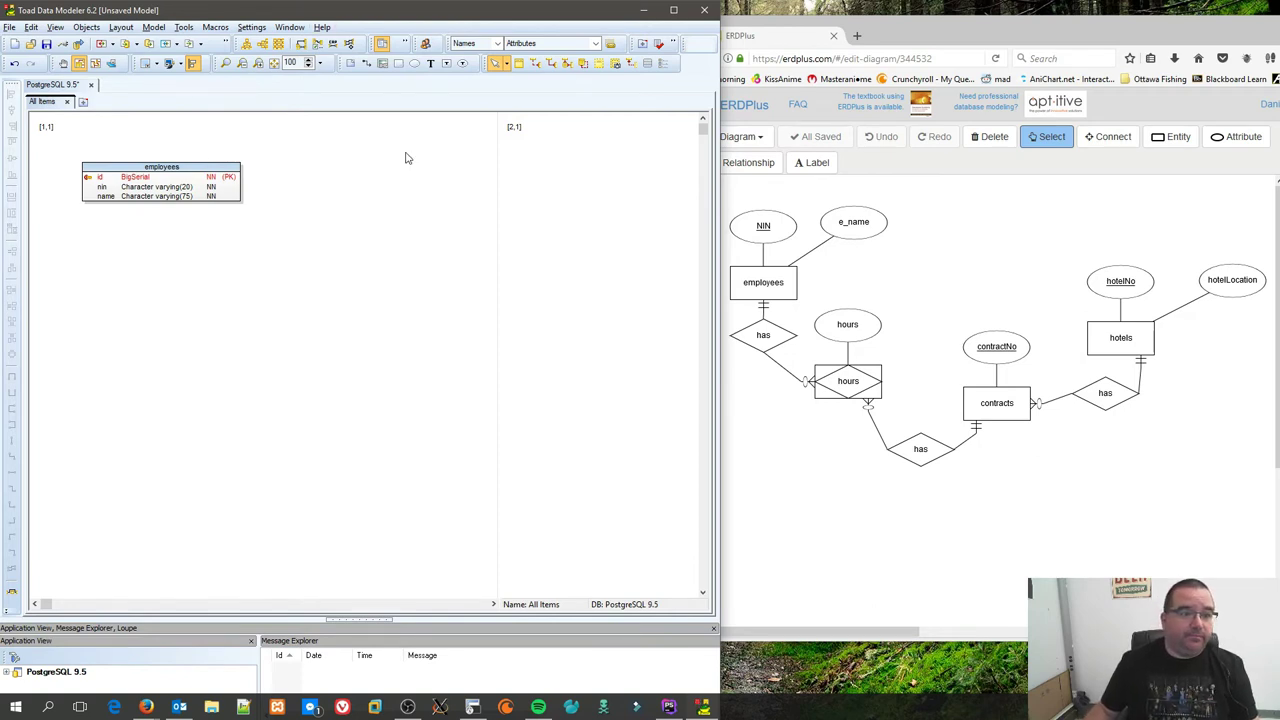
Step: Place a new entity right of employees and caption it hotels
left_click(518, 63)
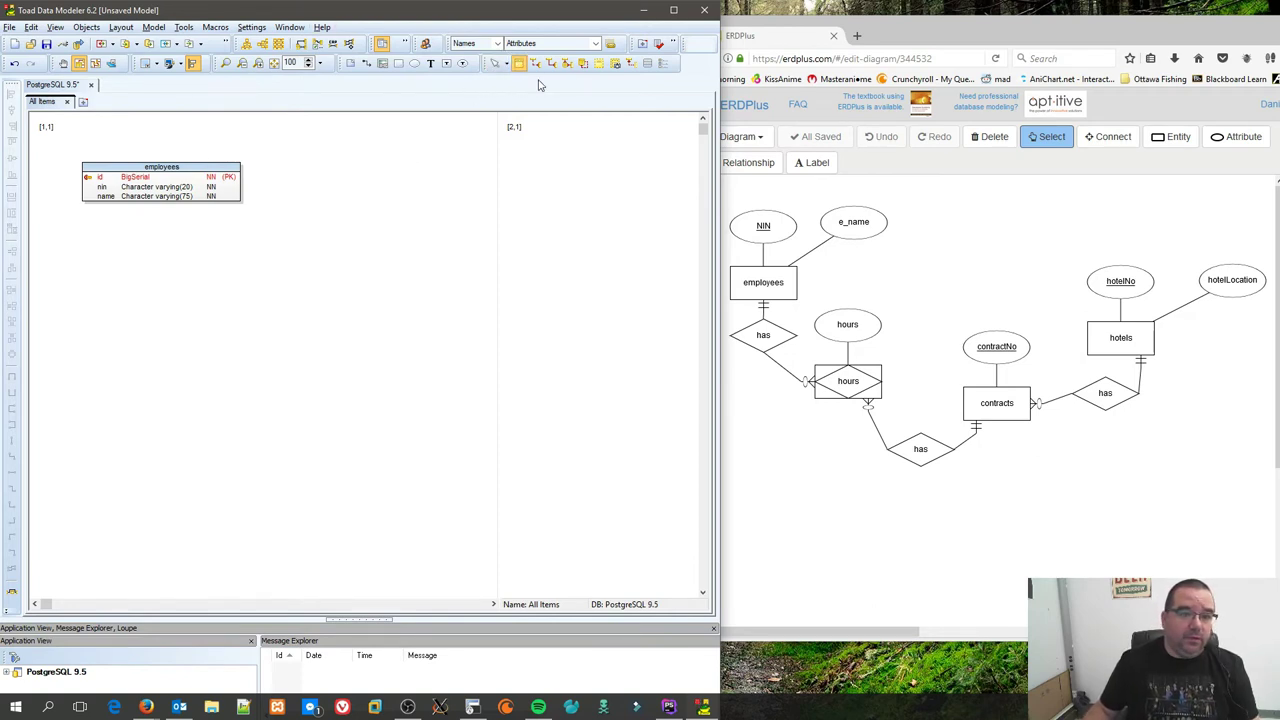
left_click(440, 200)
double_click(478, 218)
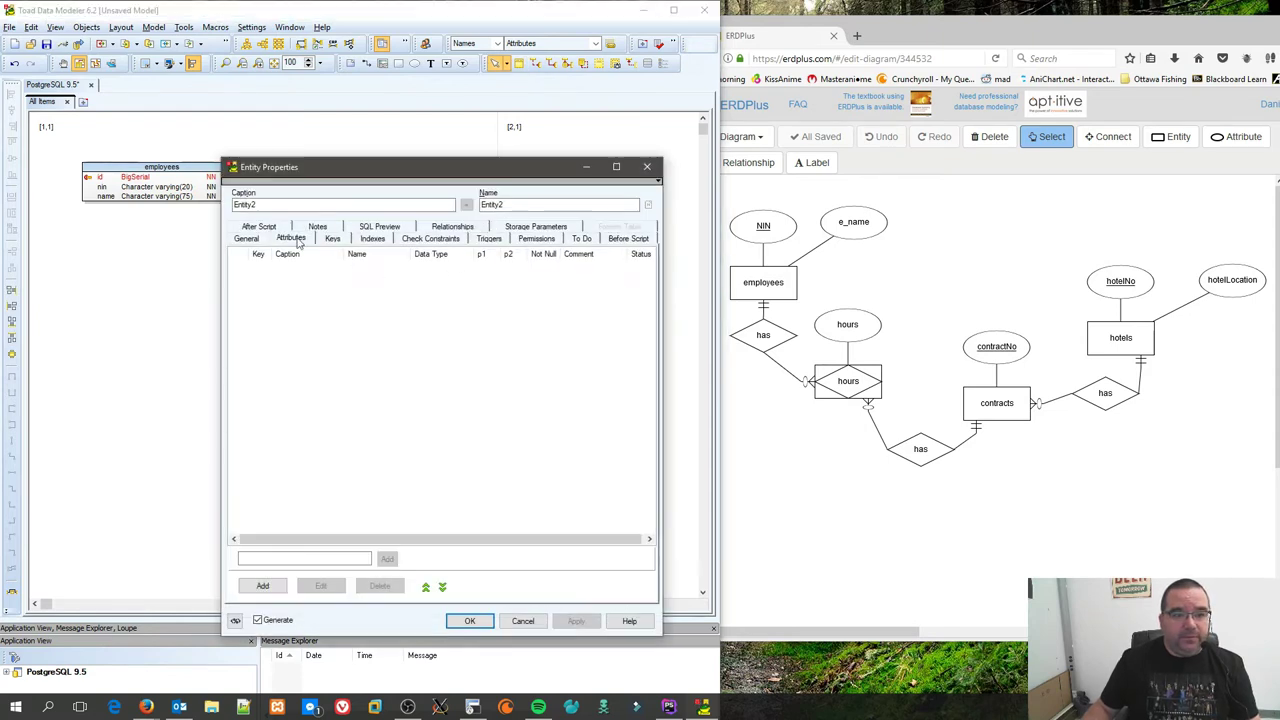
type("hotels")
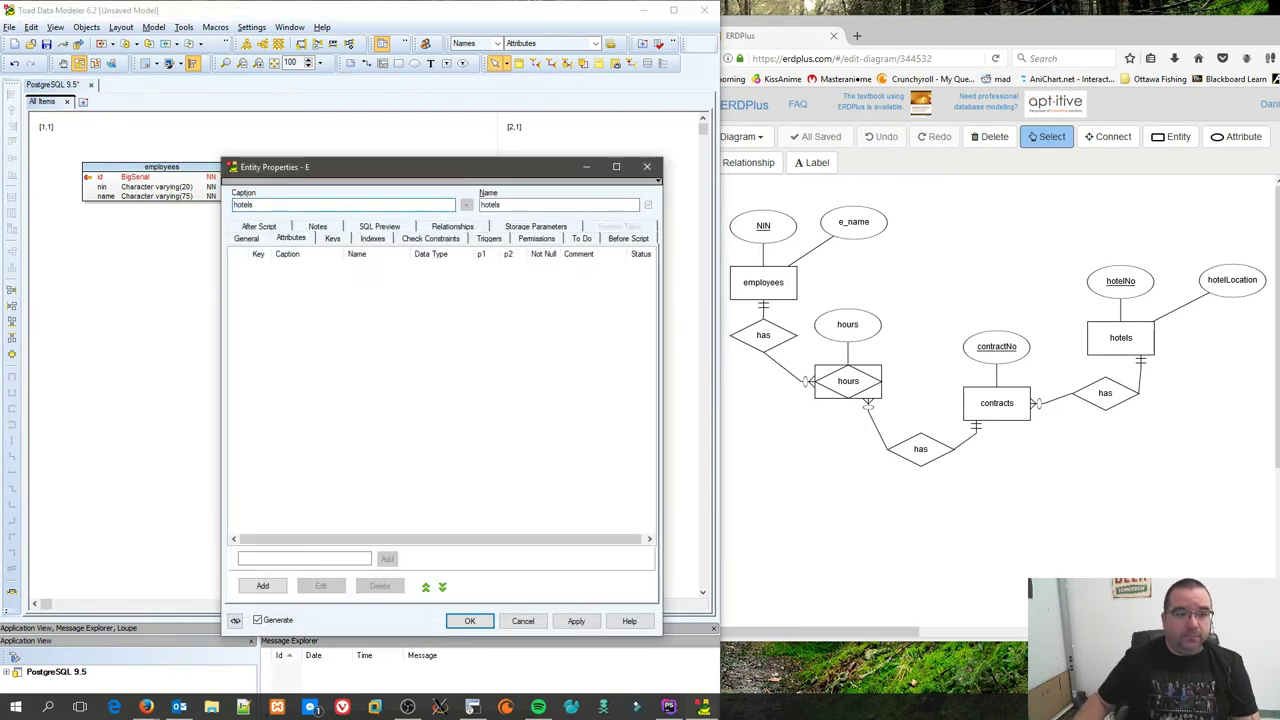
Step: Give hotels an id attribute of type BigSerial as its primary key
left_click(262, 585)
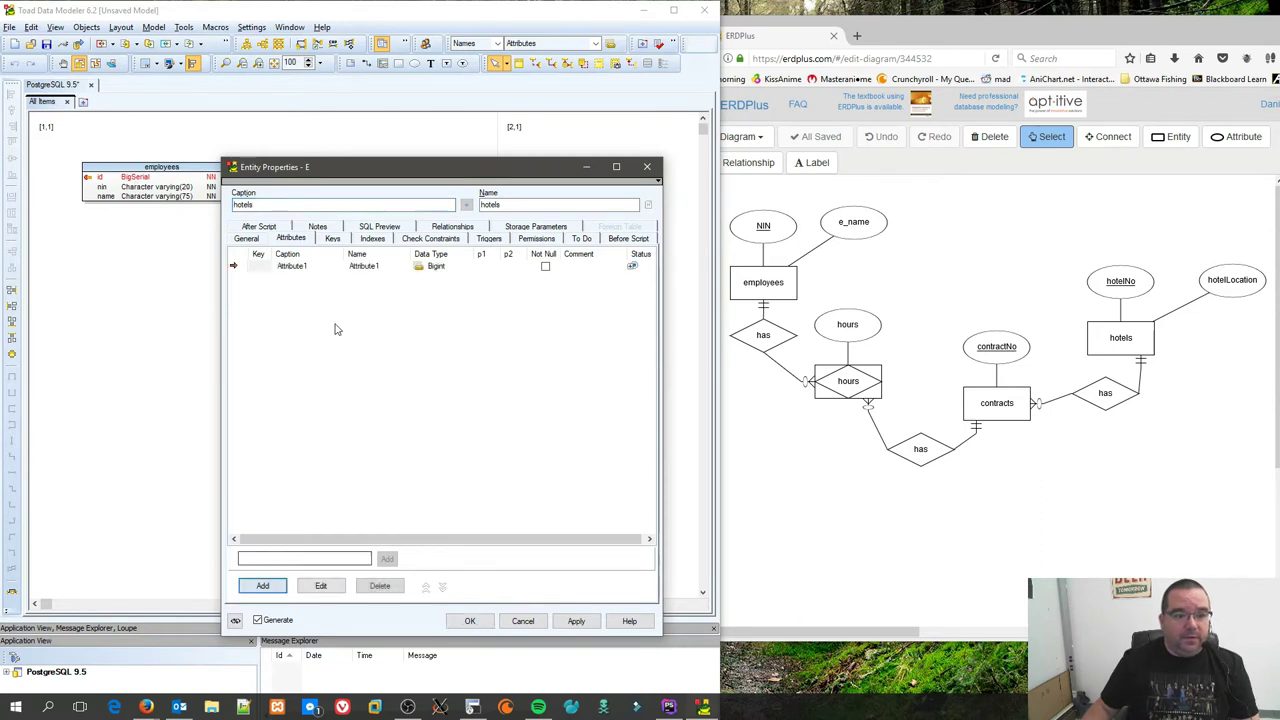
double_click(292, 265)
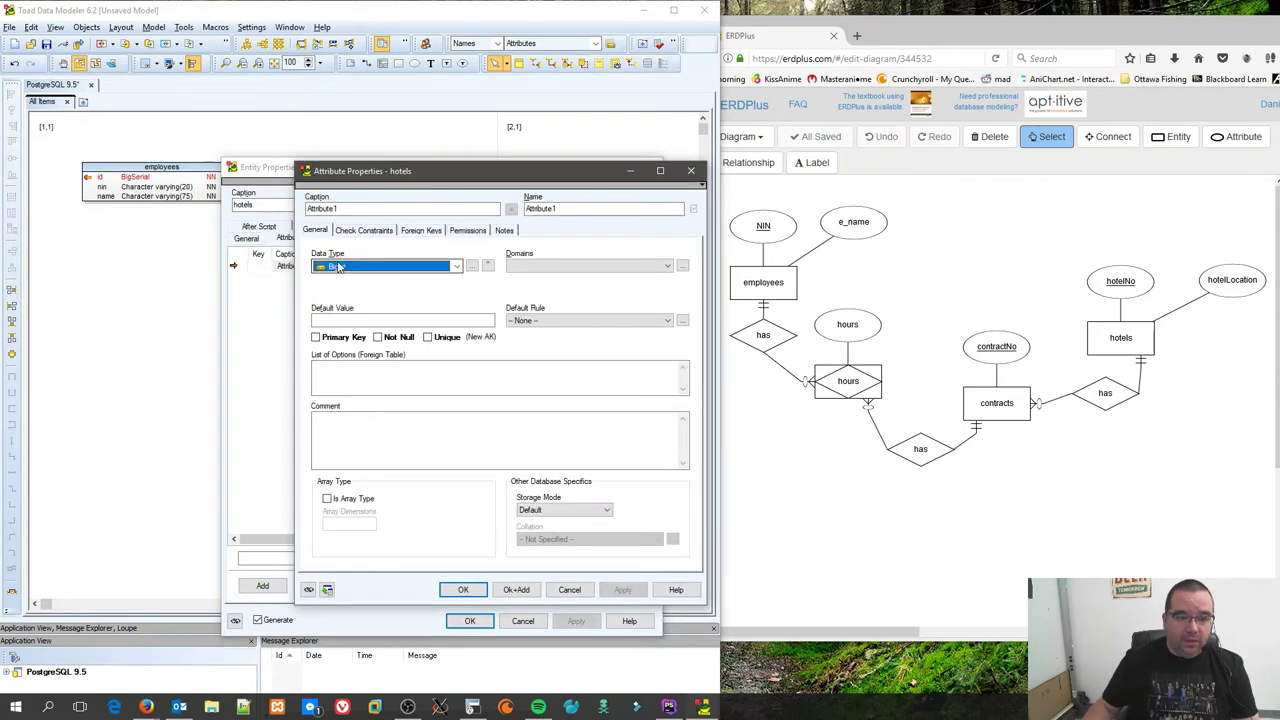
type("id")
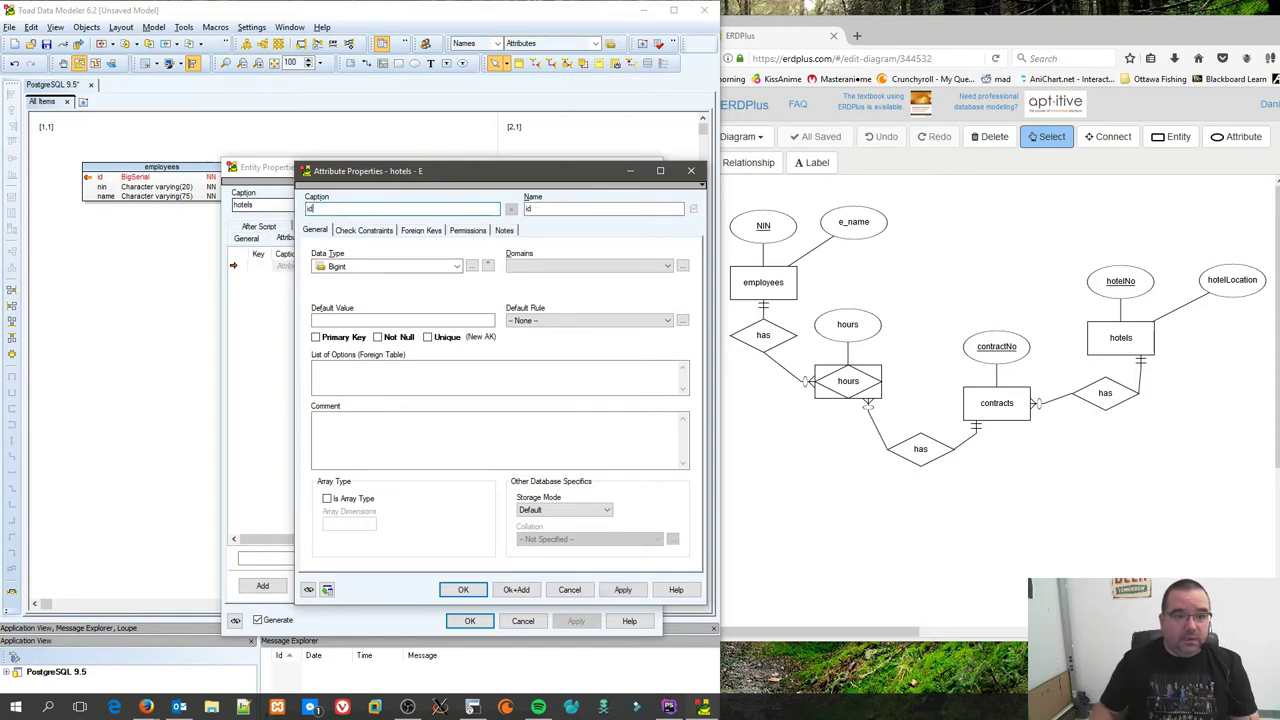
left_click(380, 266)
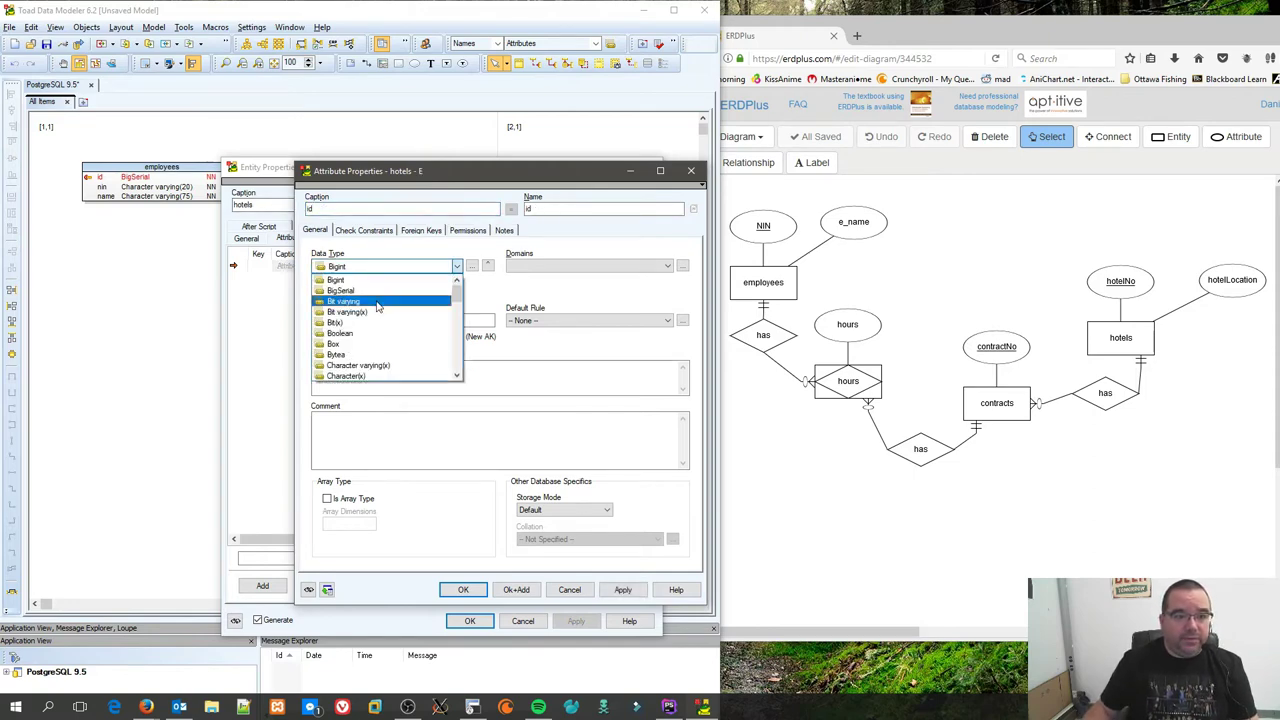
left_click(382, 302)
left_click(330, 337)
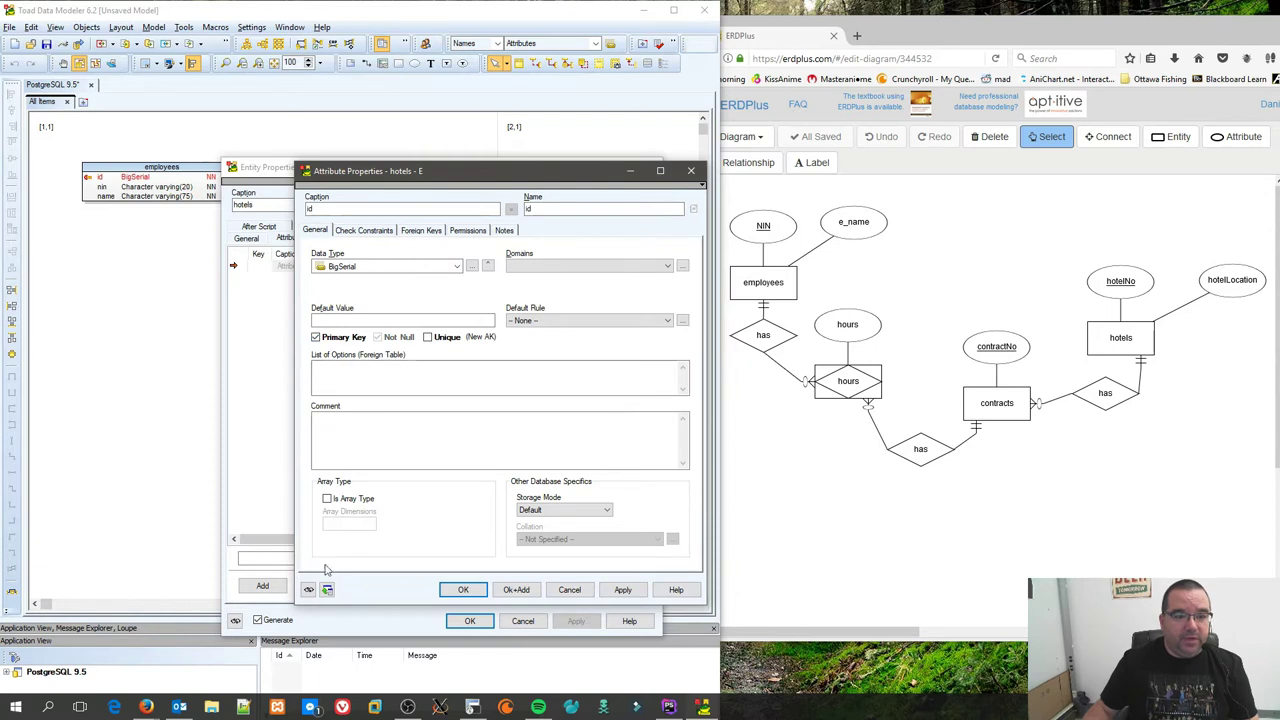
left_click(516, 589)
Step: Add hotel_location to hotels as Character varying(50), Not Null
type("hotel")
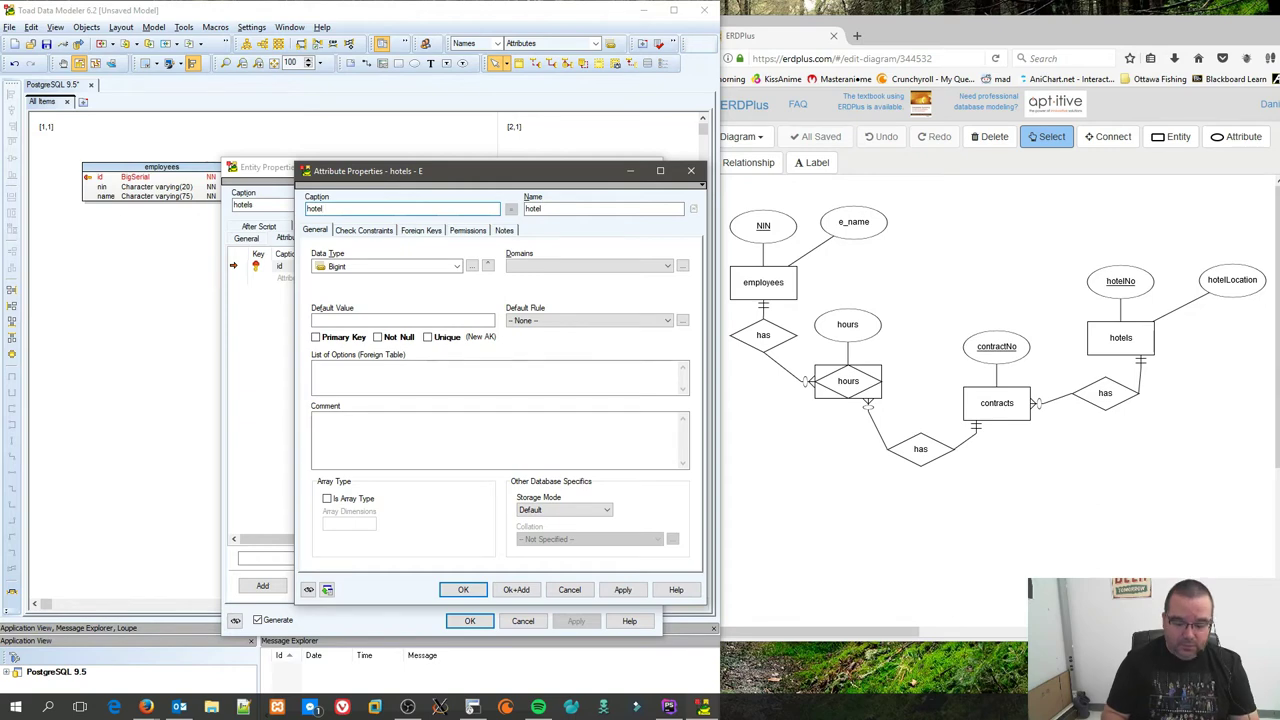
type("_location")
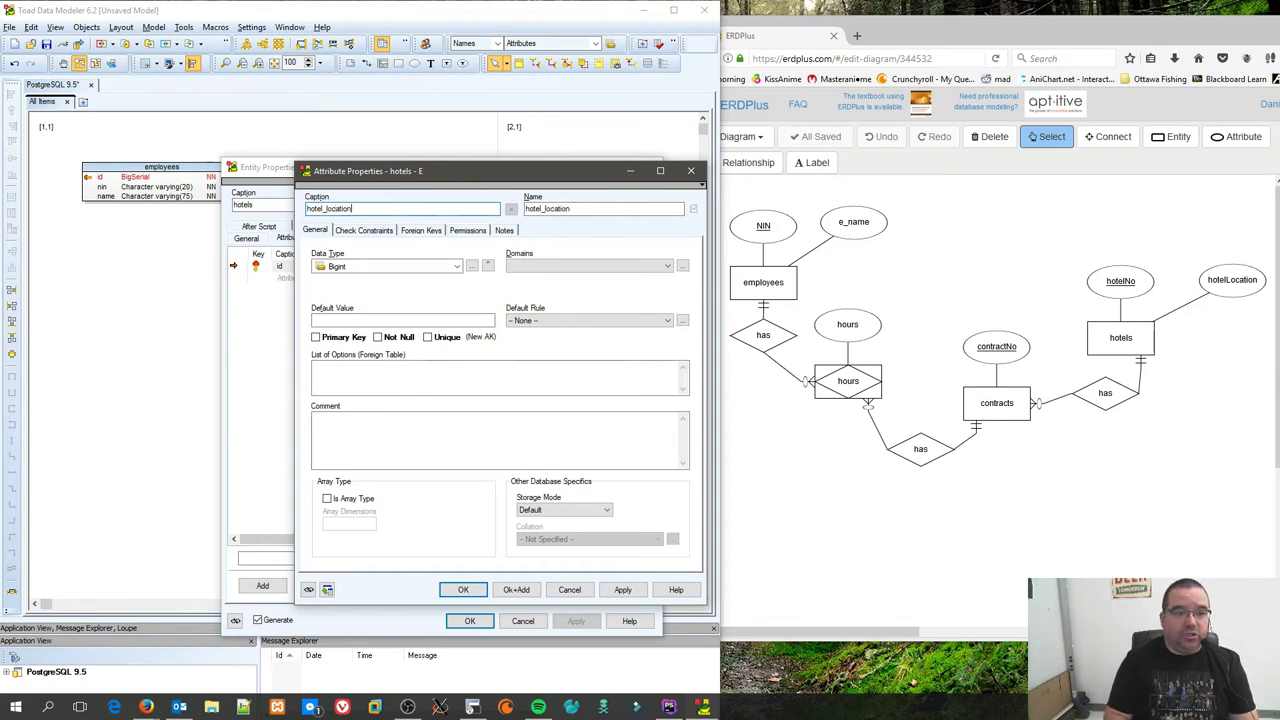
left_click(366, 266)
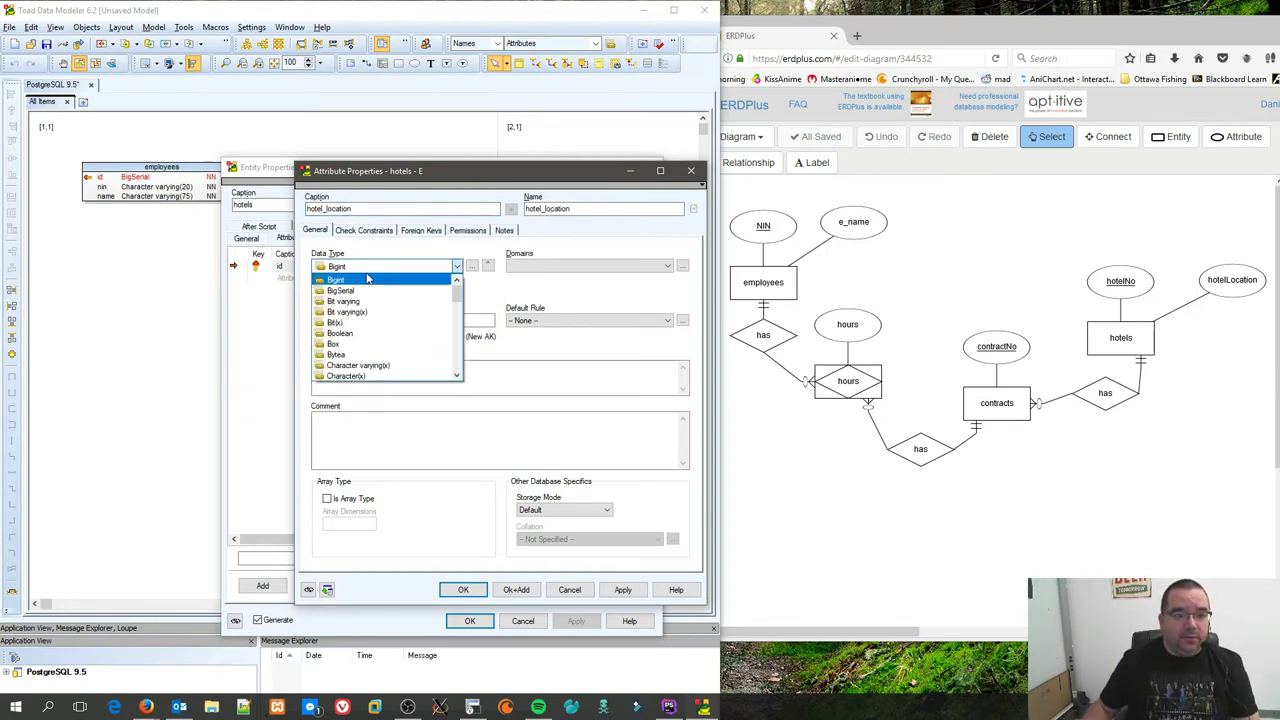
key("c")
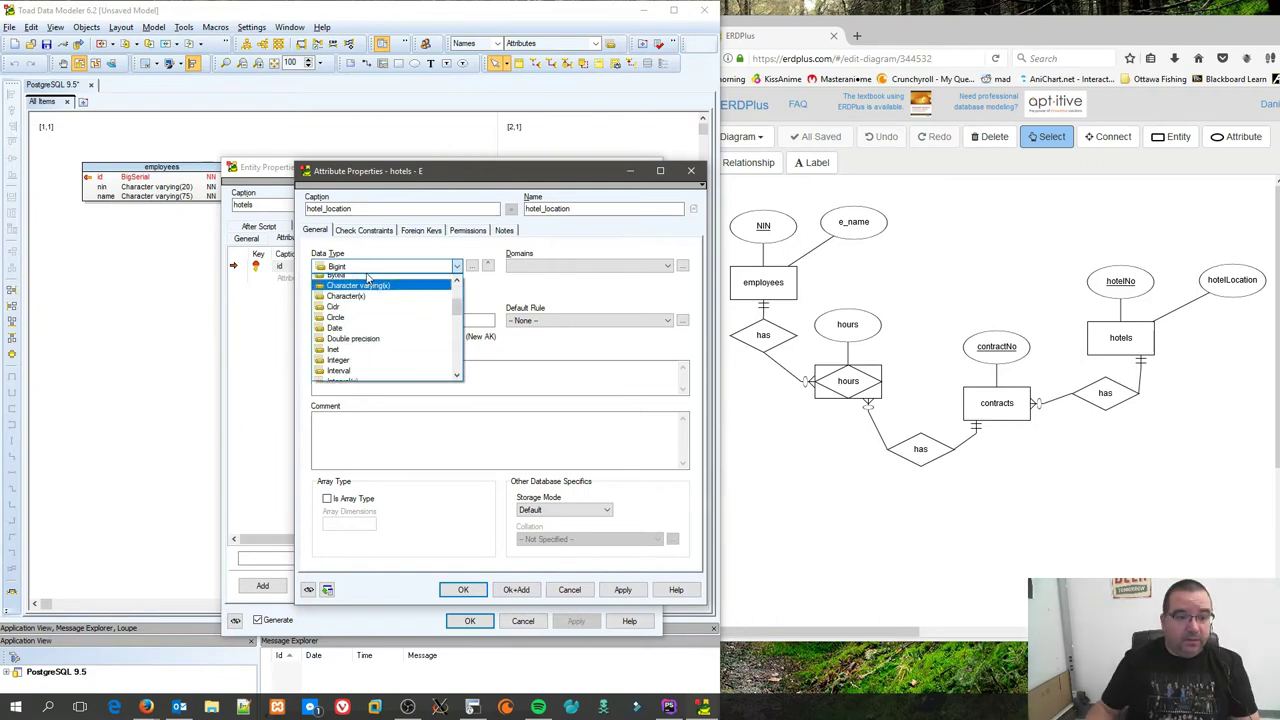
left_click(366, 280)
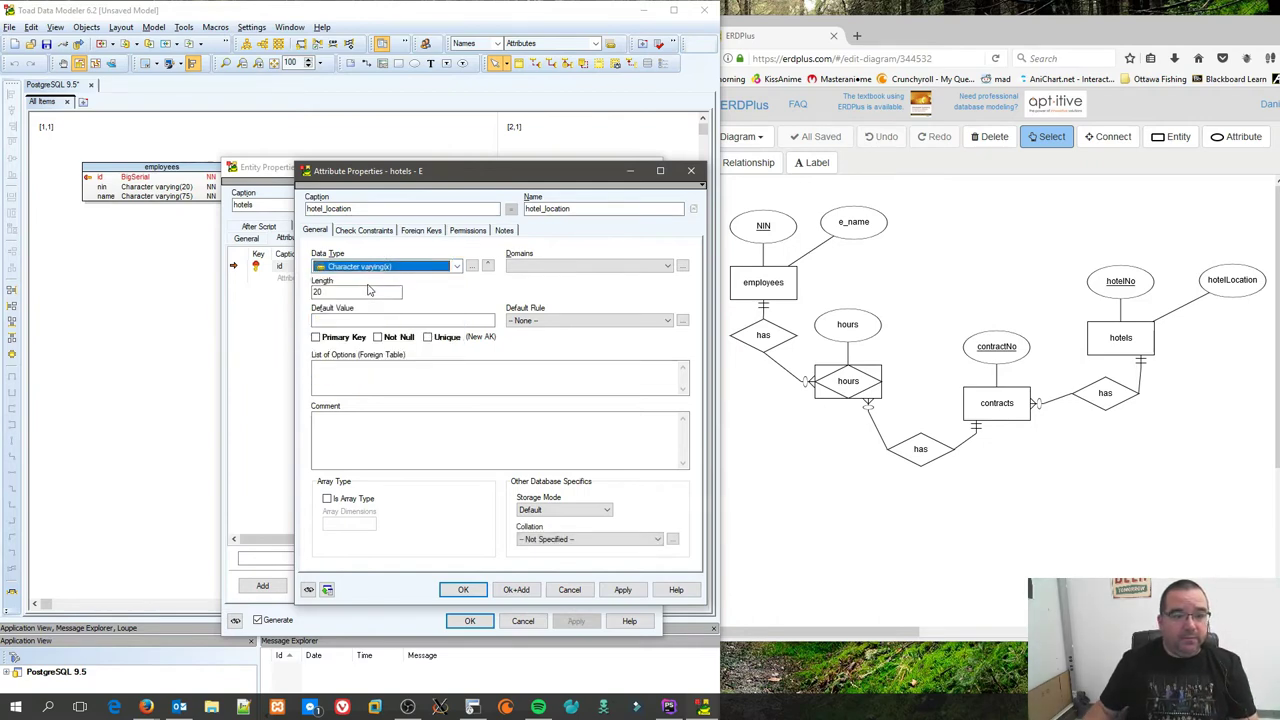
key("Tab")
type("5")
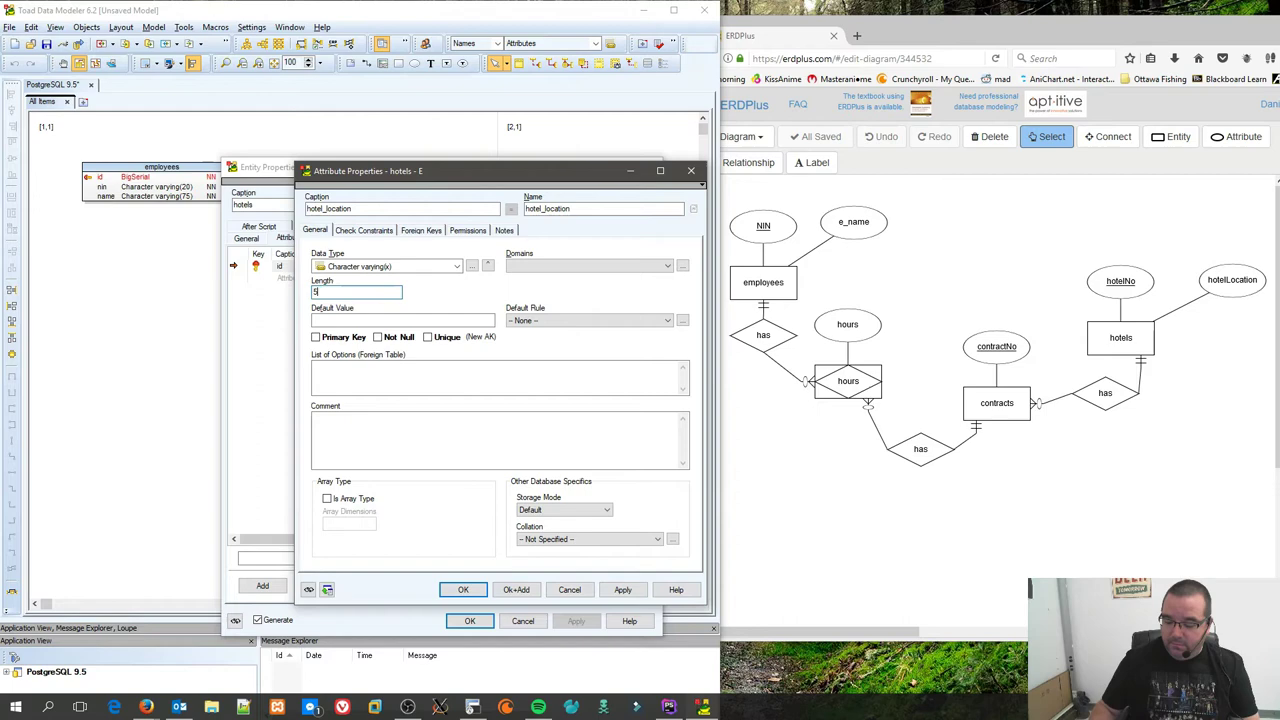
type("0")
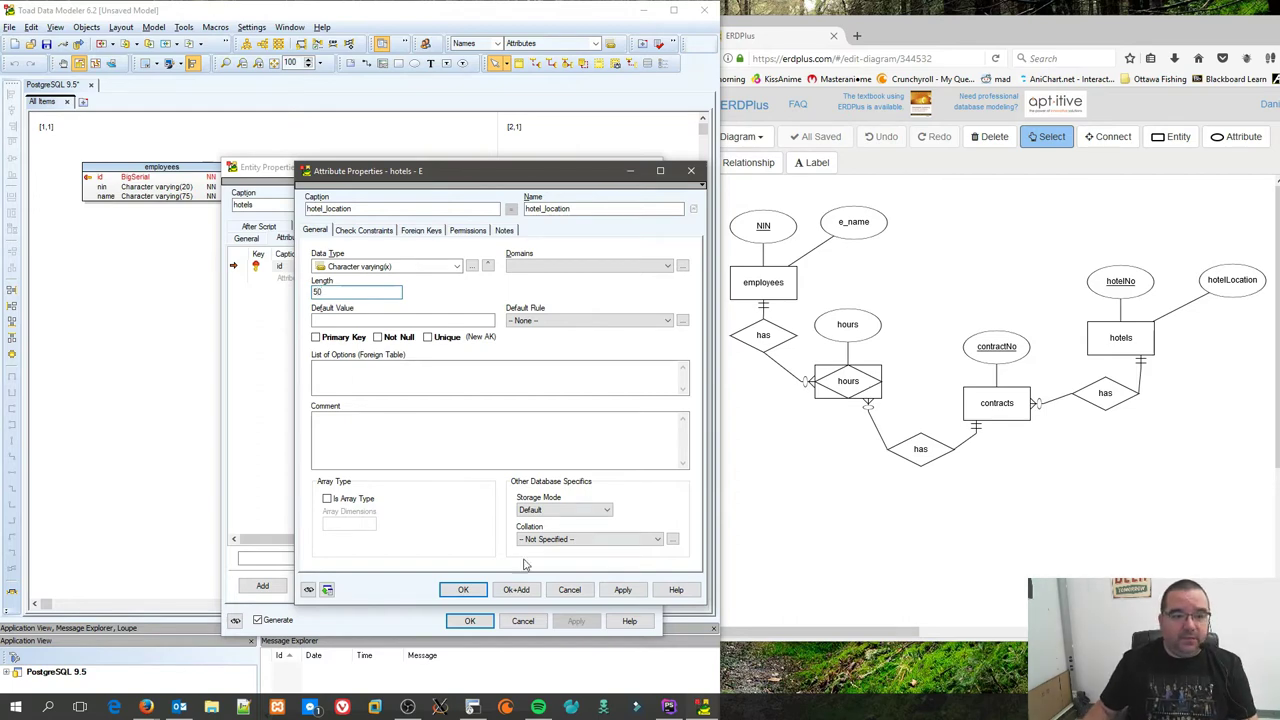
left_click(481, 591)
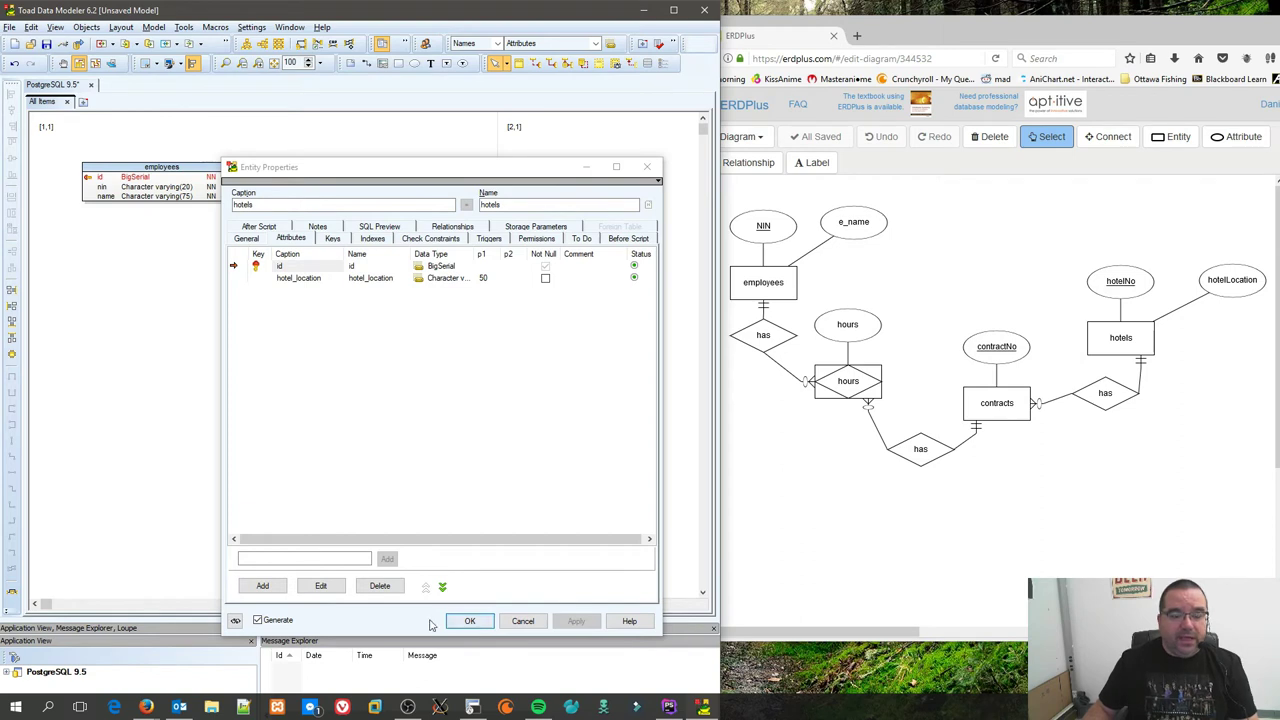
left_click(545, 279)
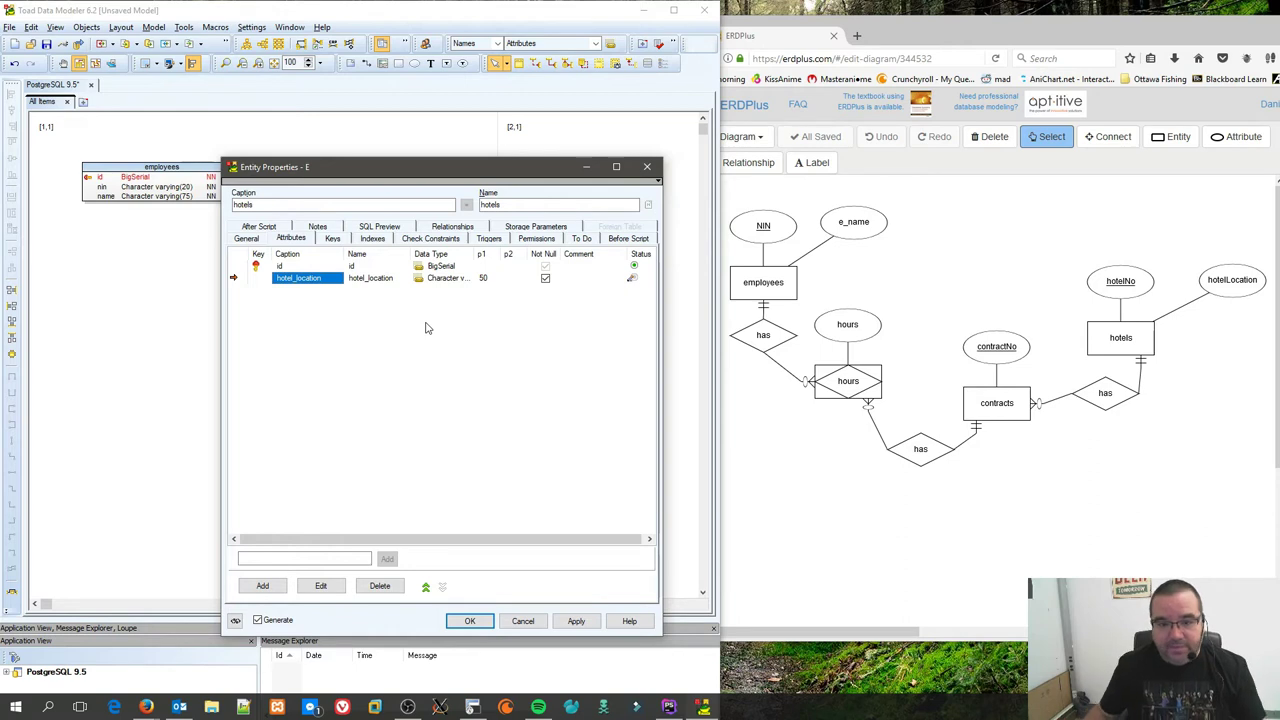
Step: Save hotels, then place a third entity below and caption it contracts
left_click(480, 620)
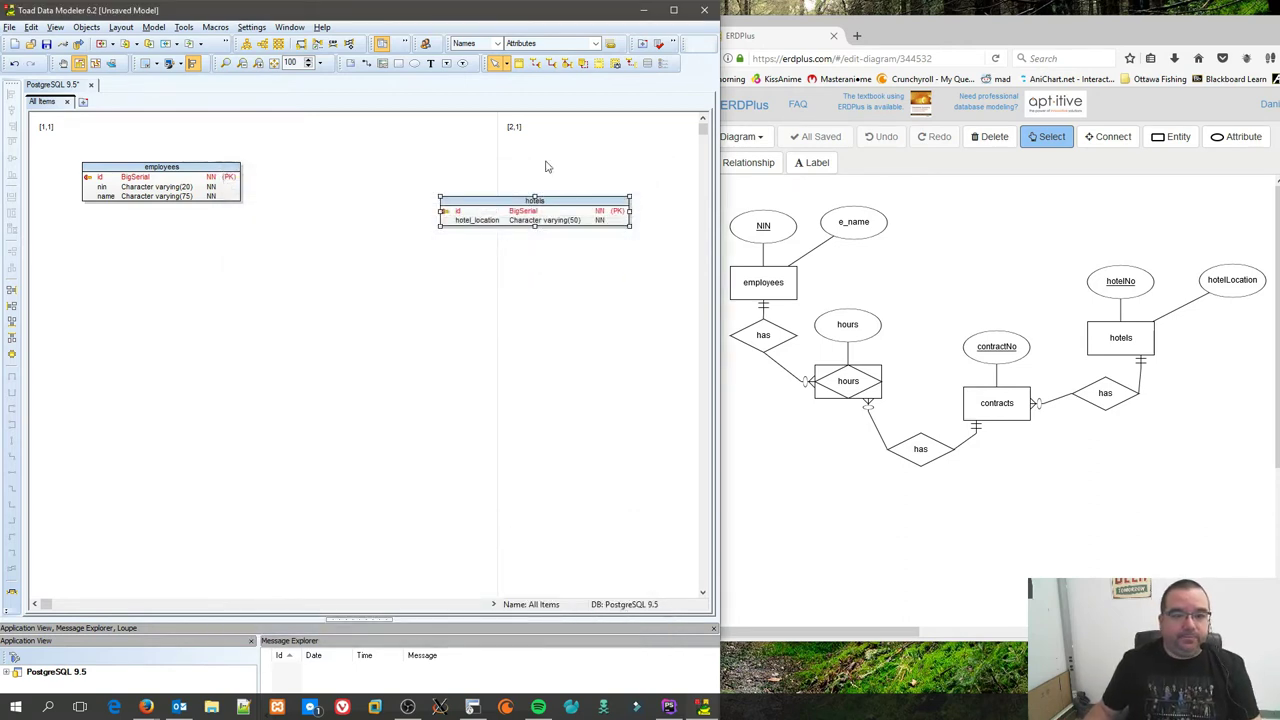
left_click(518, 63)
left_click(412, 290)
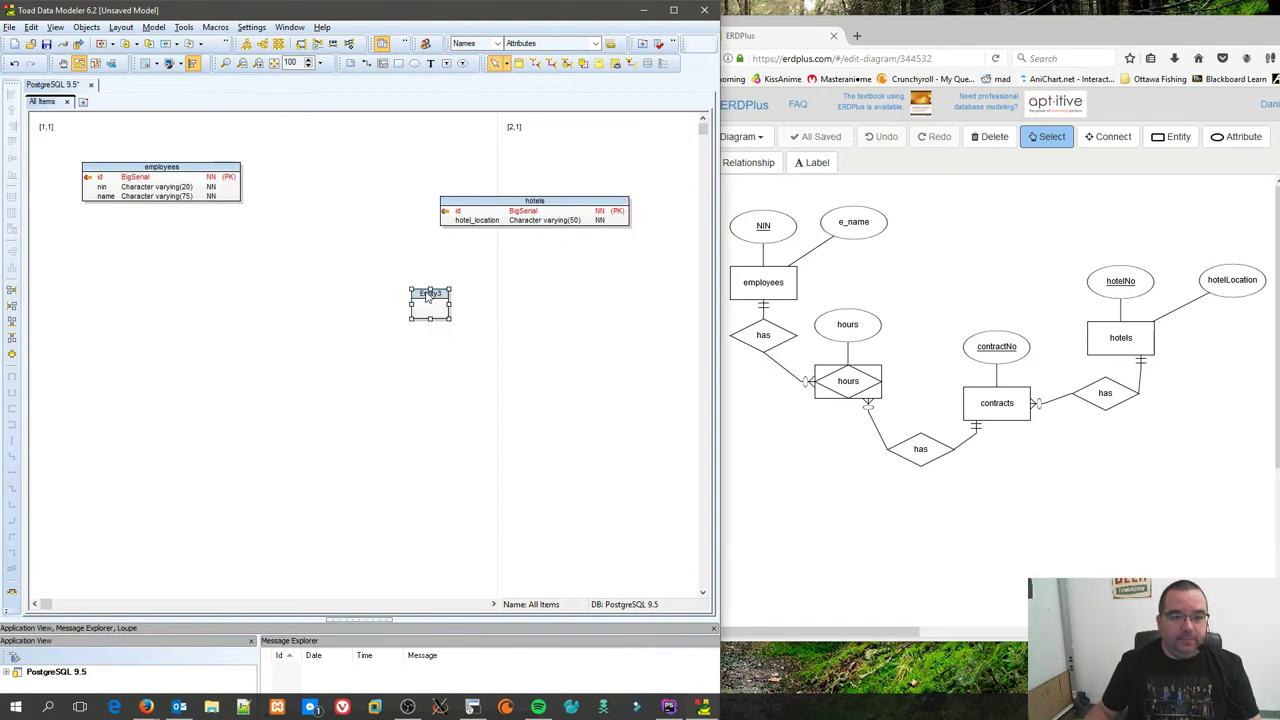
double_click(428, 293)
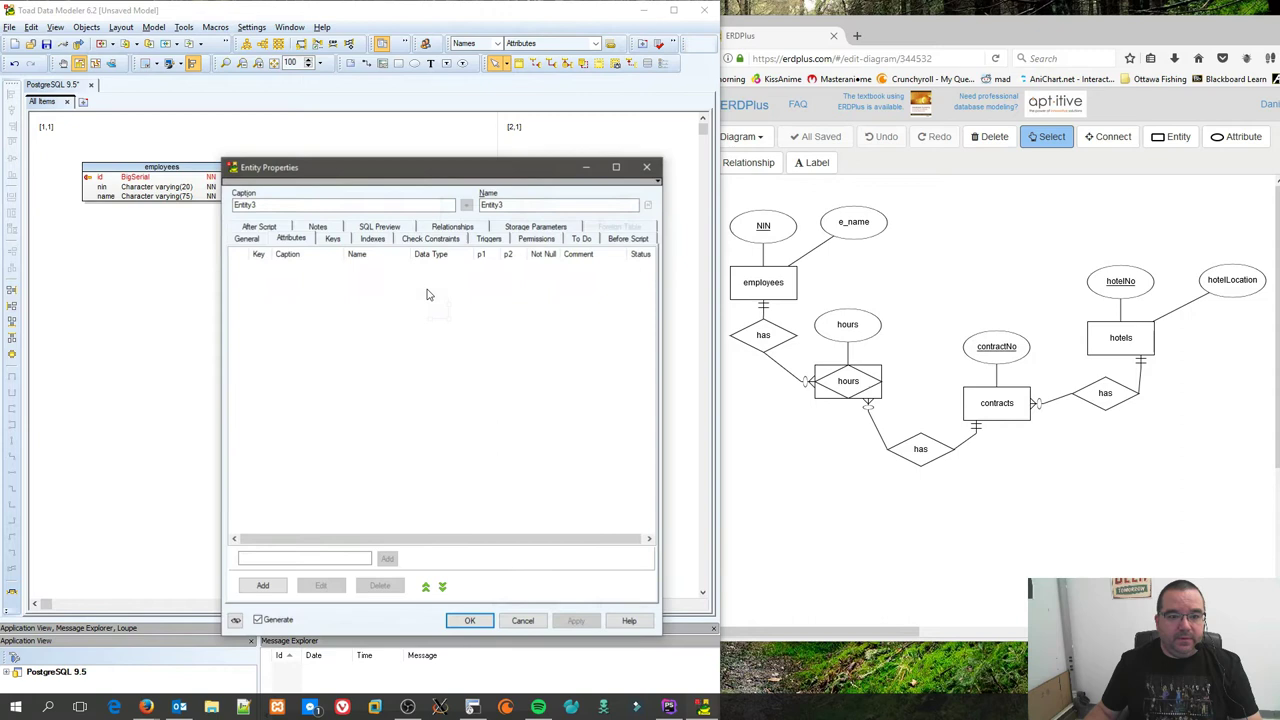
left_click(329, 204)
double_click(329, 204)
type("contracts")
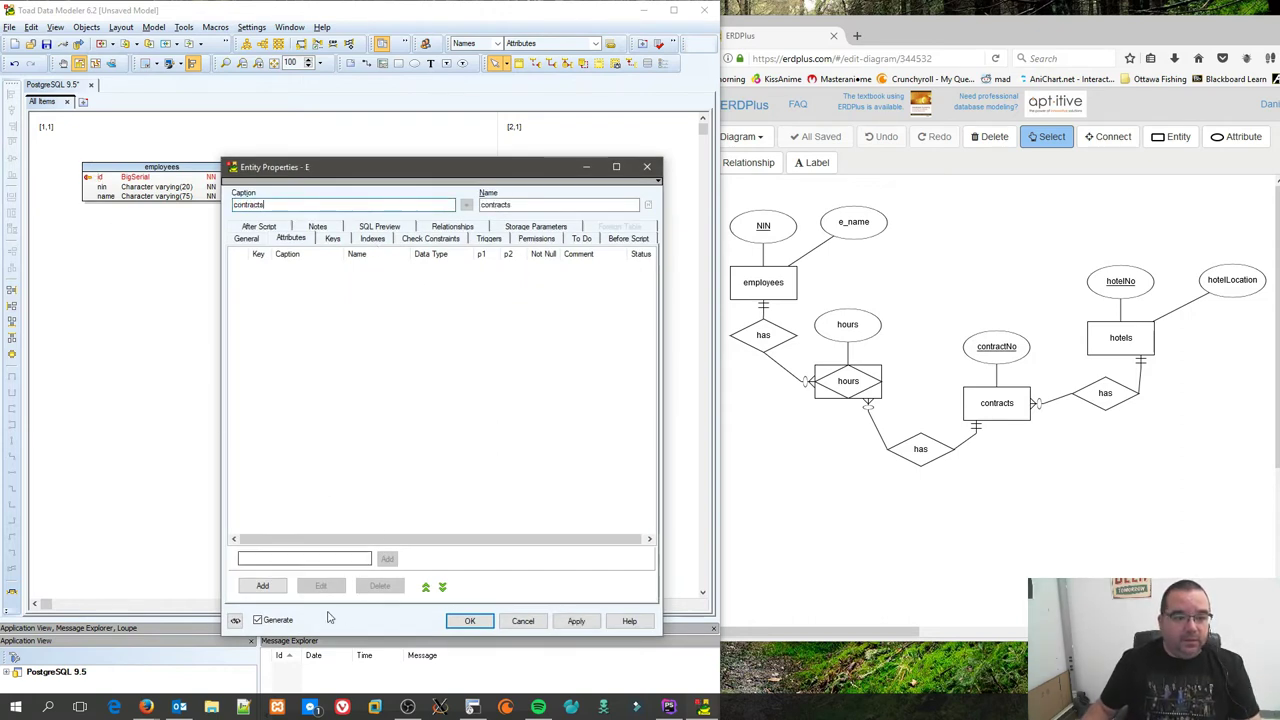
Step: Give contracts an id attribute of type BigSerial as its primary key
left_click(266, 586)
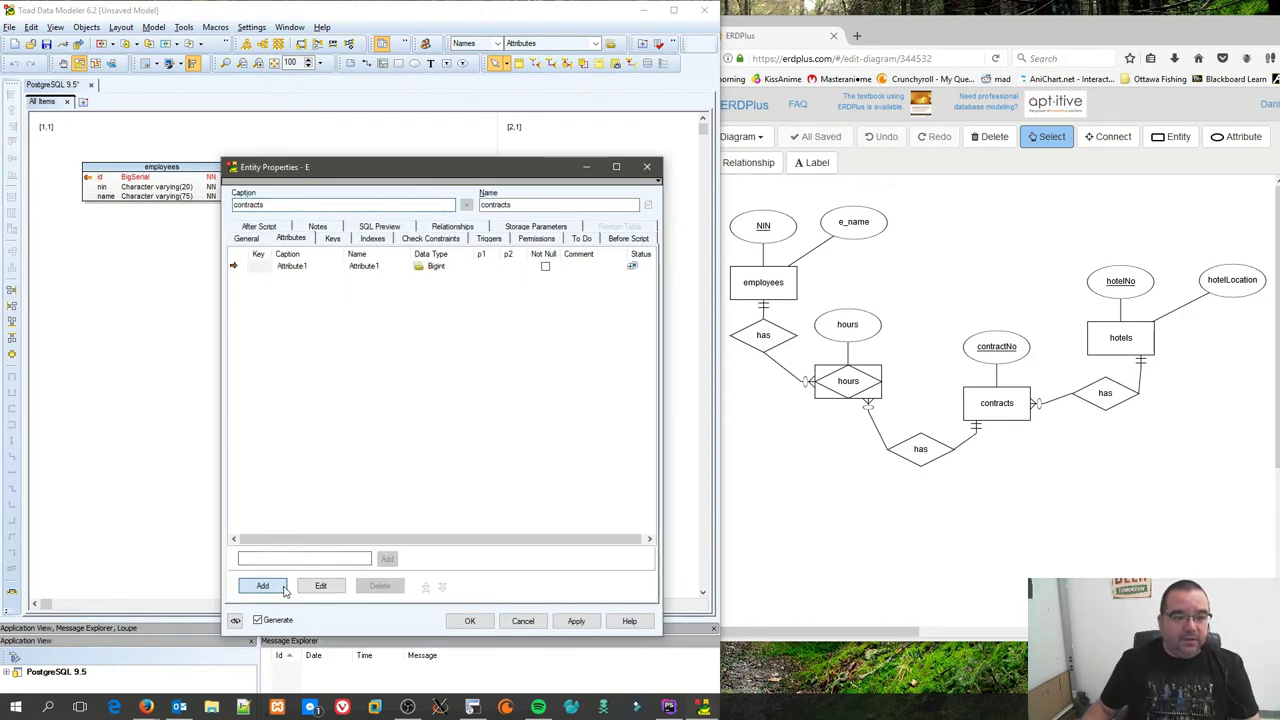
double_click(312, 268)
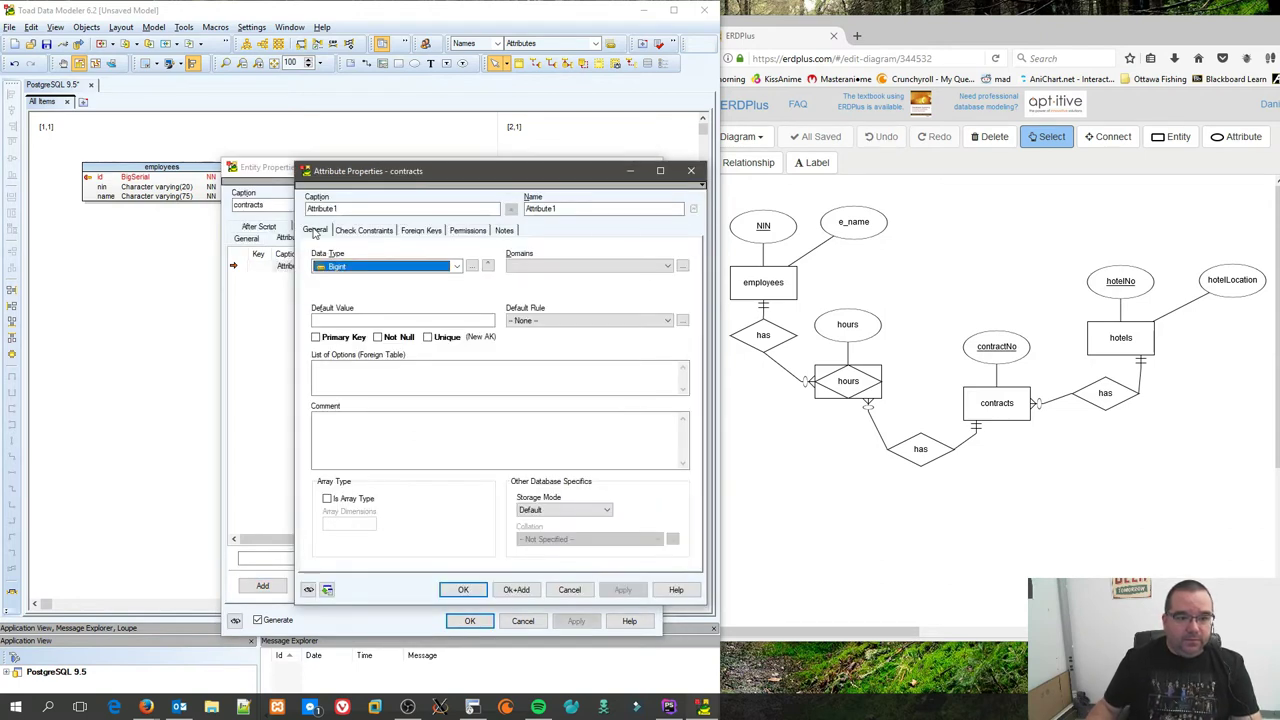
double_click(362, 208)
type("id")
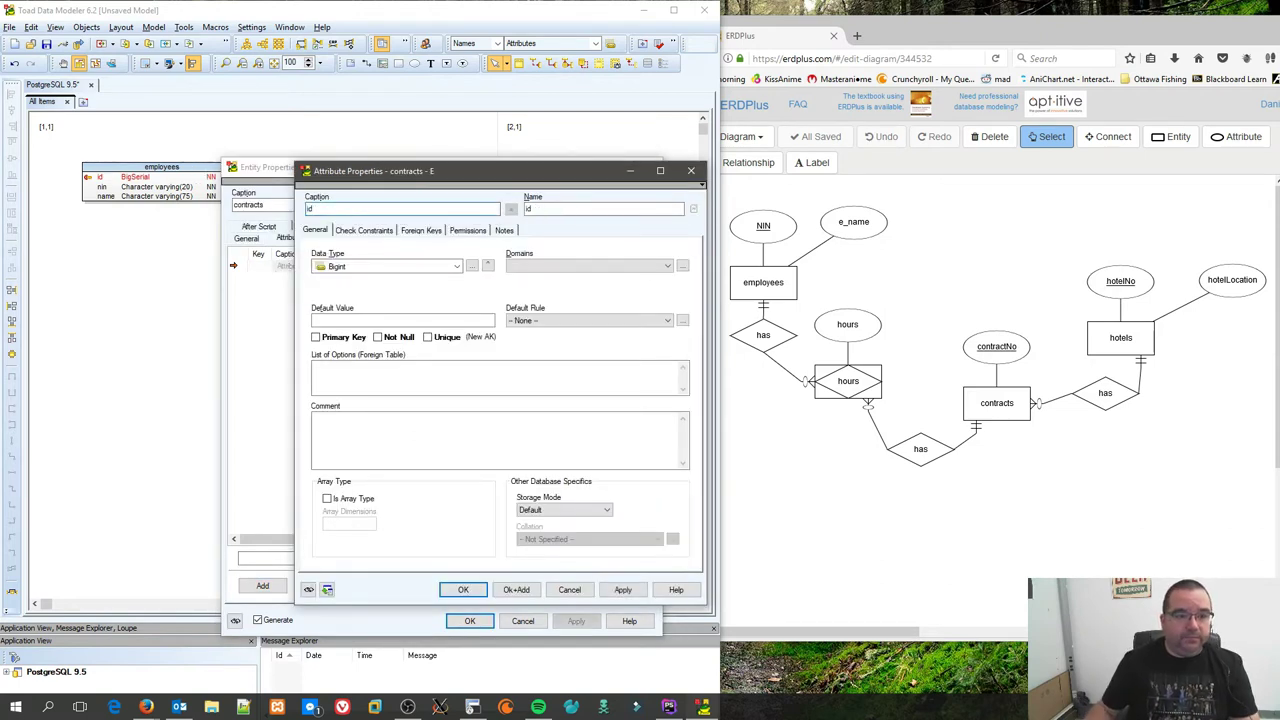
left_click(360, 266)
left_click(340, 290)
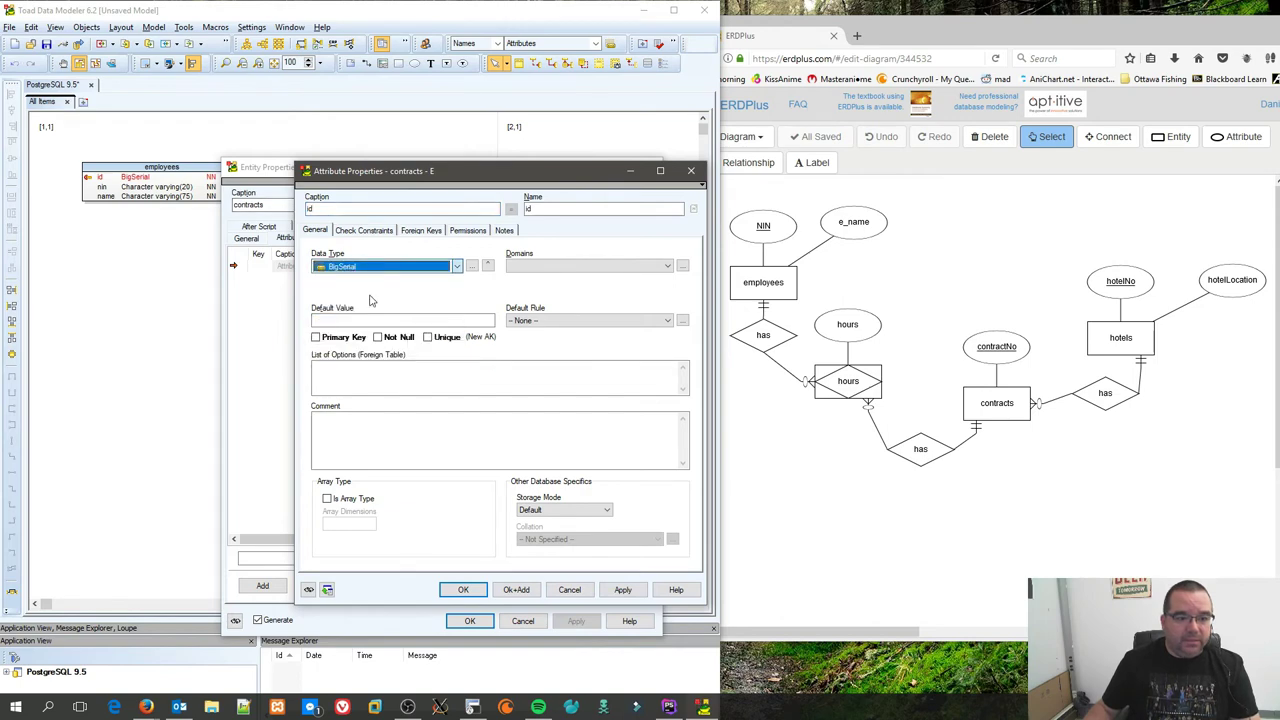
left_click(336, 338)
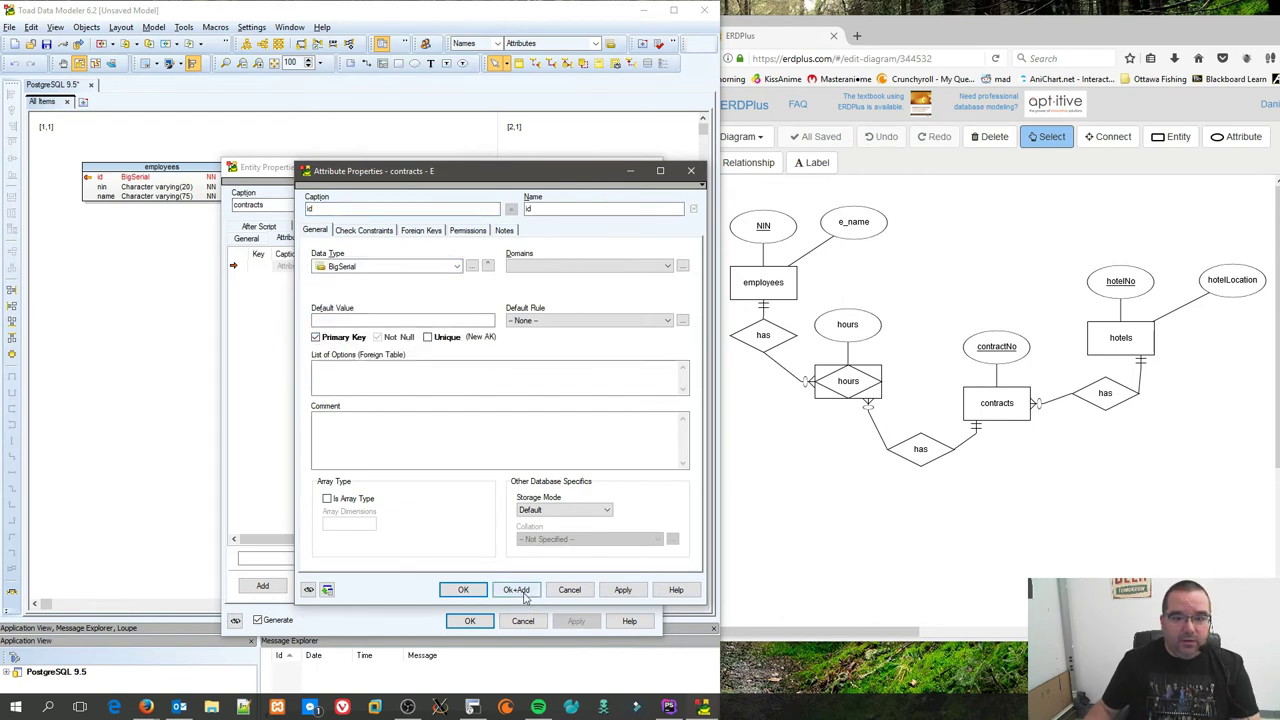
left_click(463, 589)
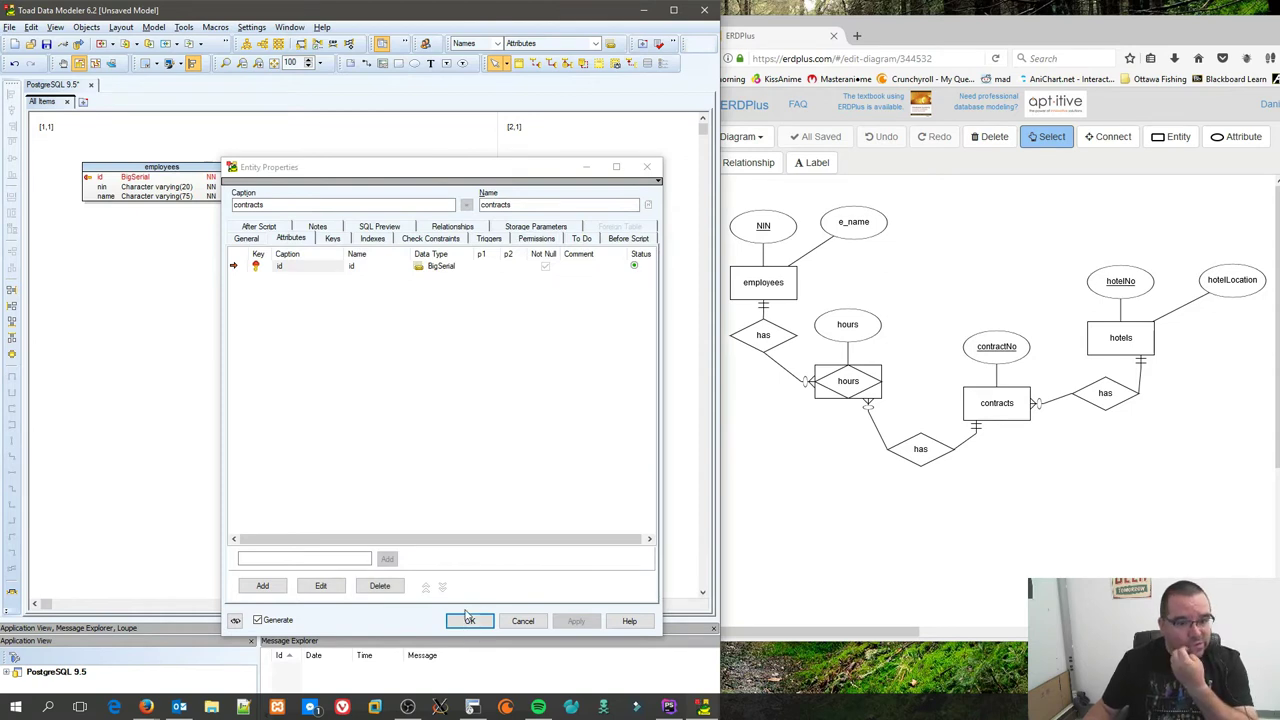
left_click(469, 621)
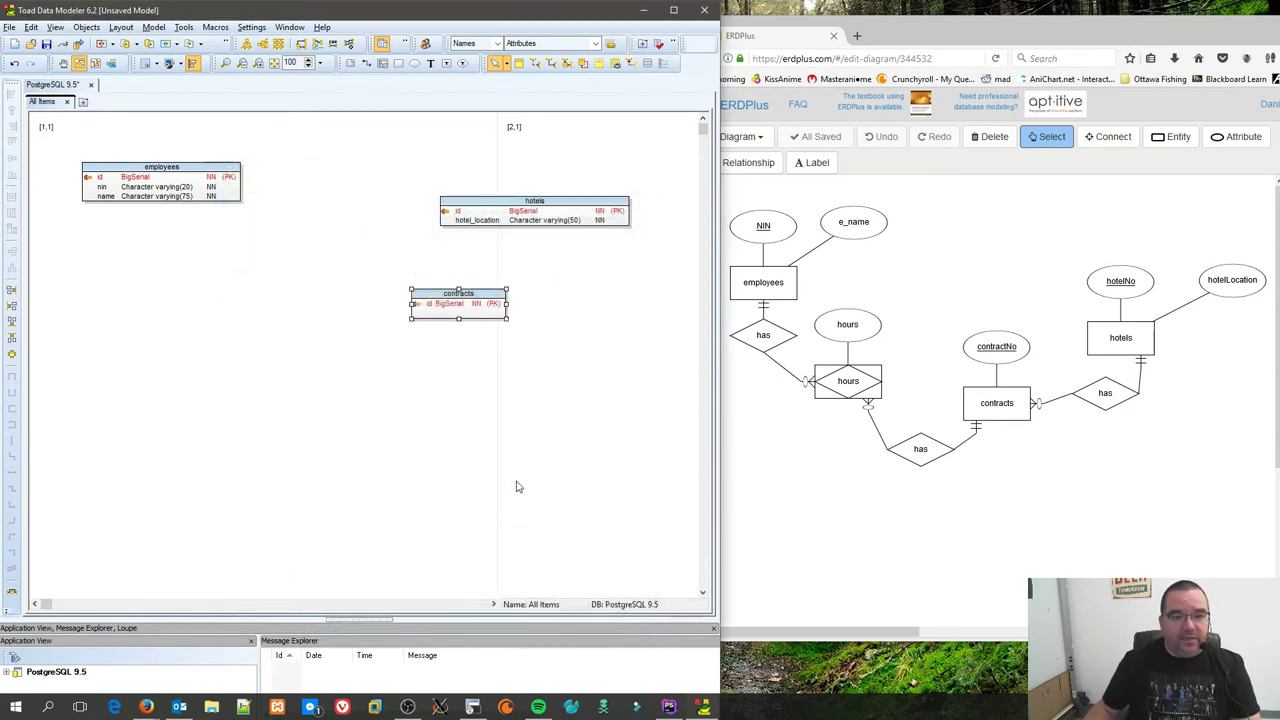
Step: Reposition contracts and draw a non-identifying relationship from hotels to contracts
left_click_drag(477, 300, 456, 302)
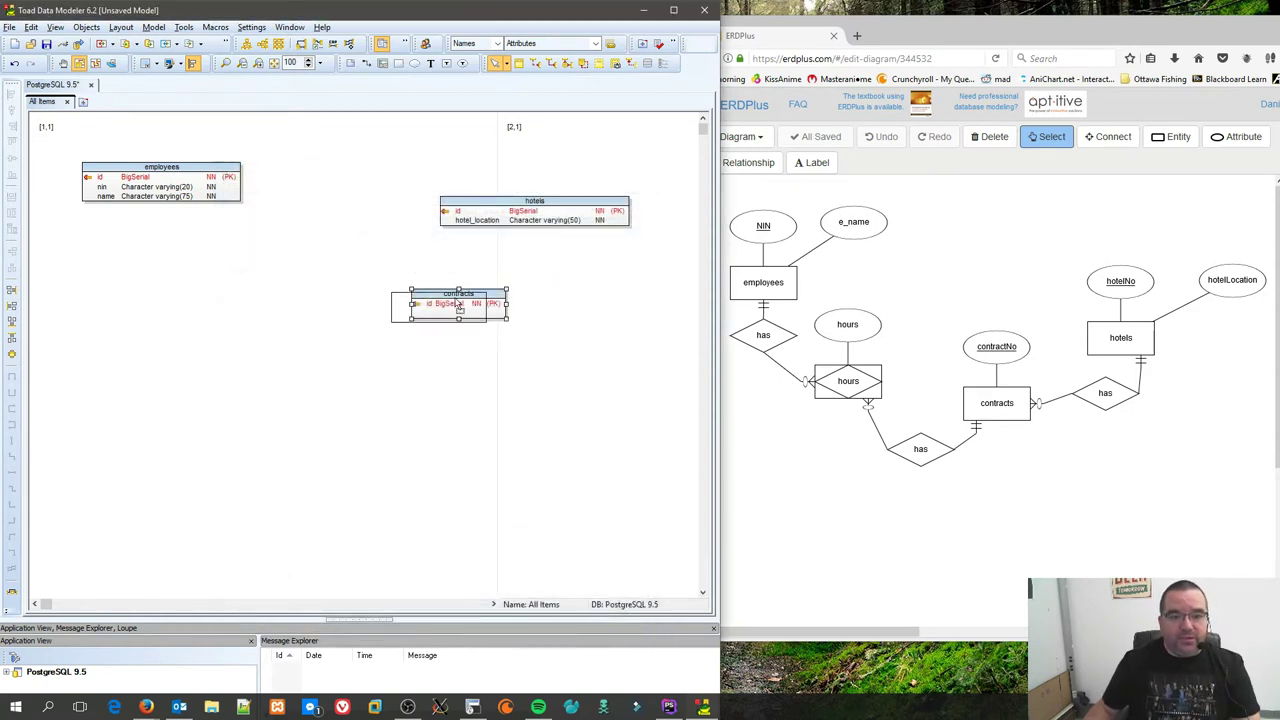
left_click(422, 364)
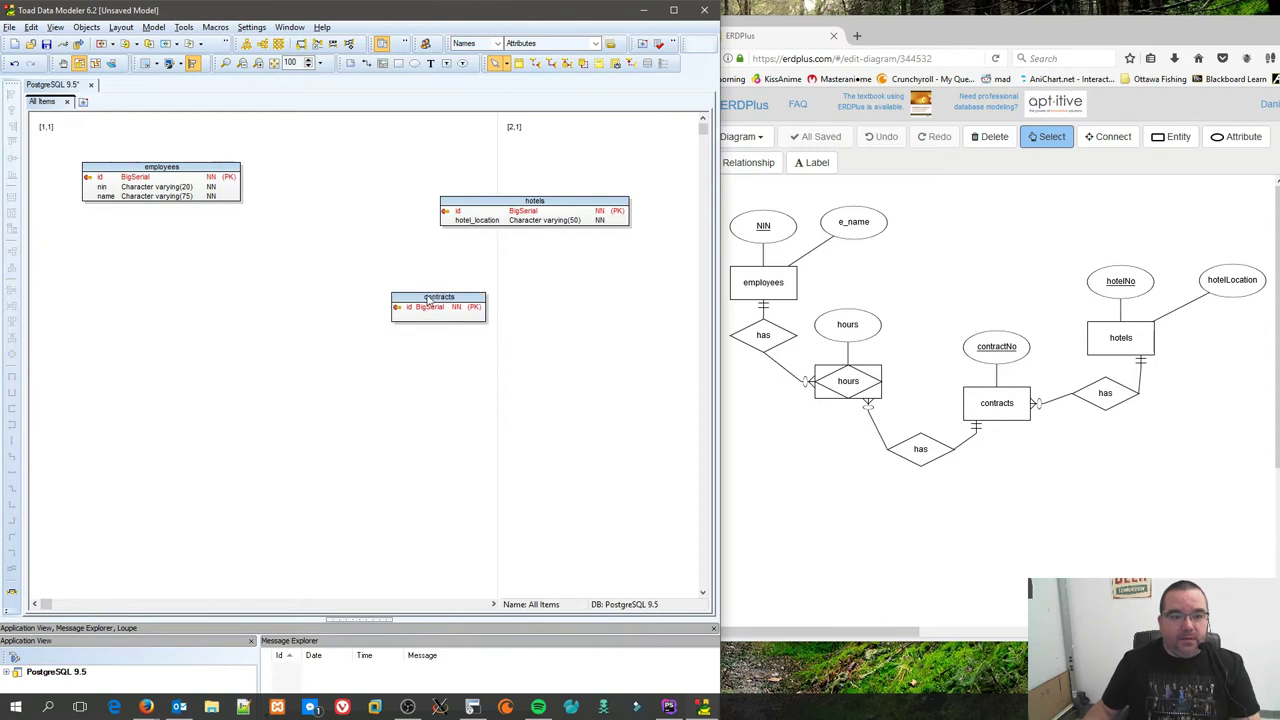
left_click_drag(445, 295, 447, 290)
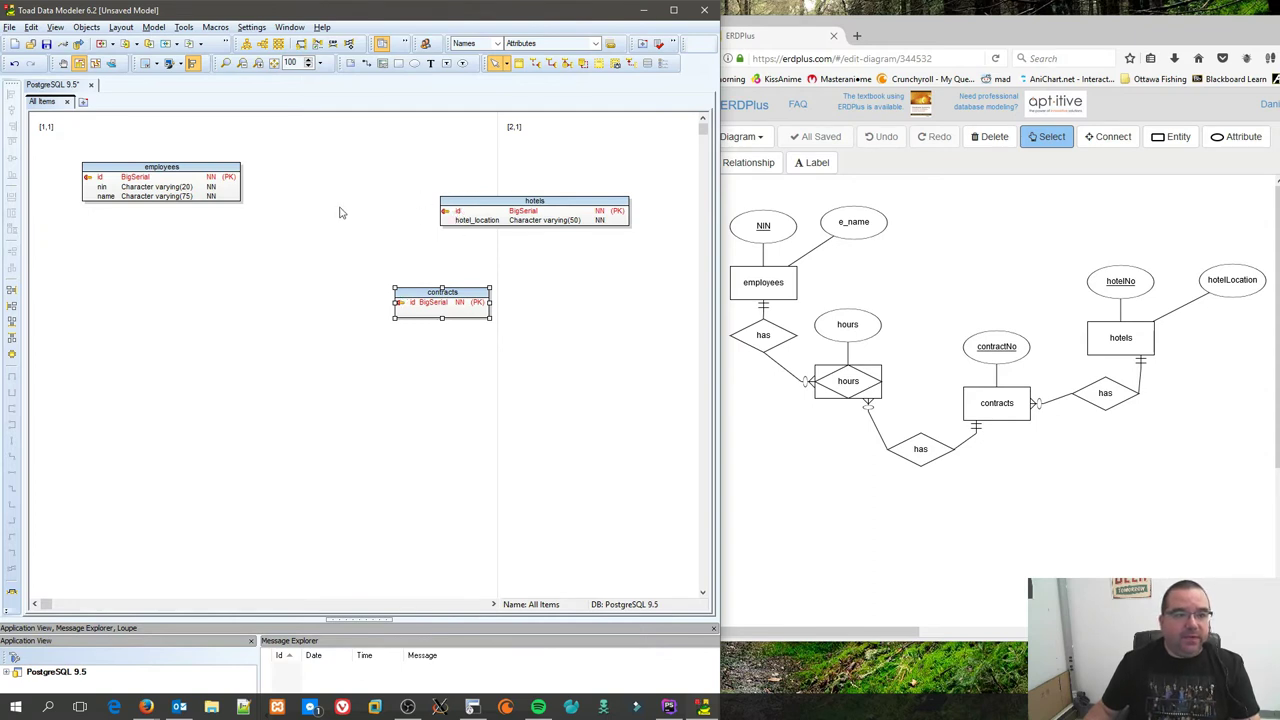
left_click(538, 63)
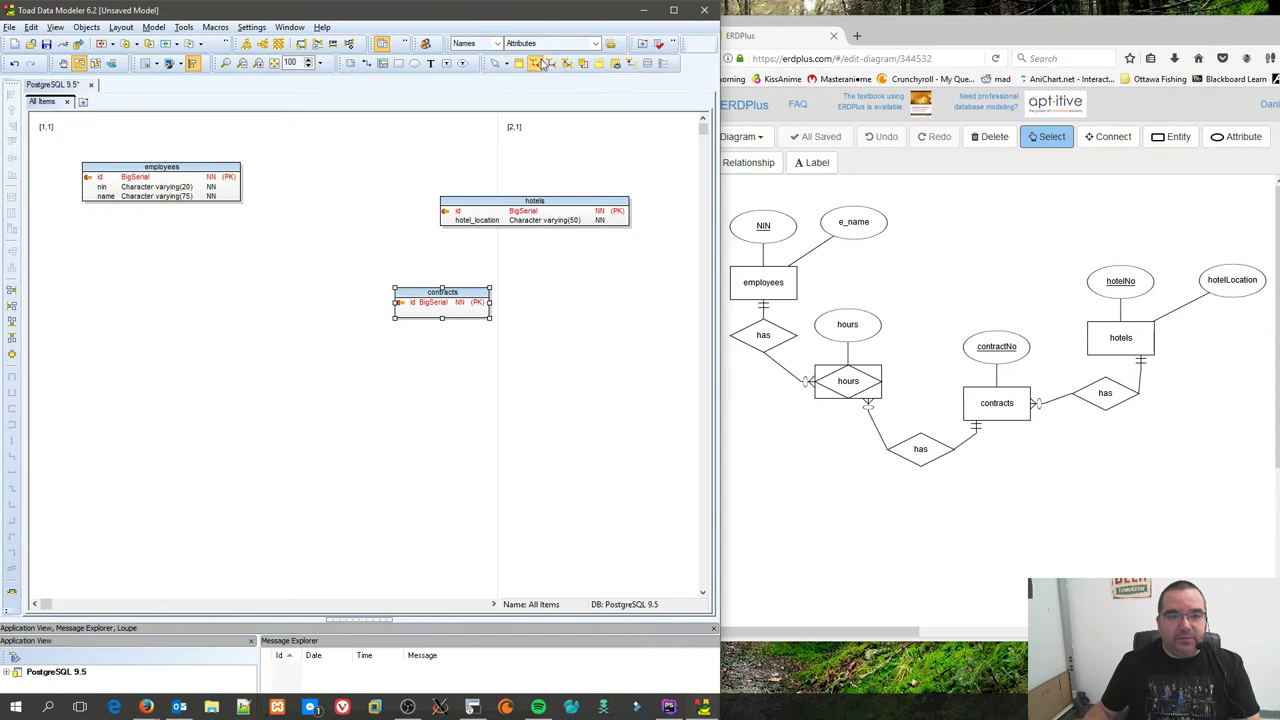
left_click(534, 220)
left_click(455, 300)
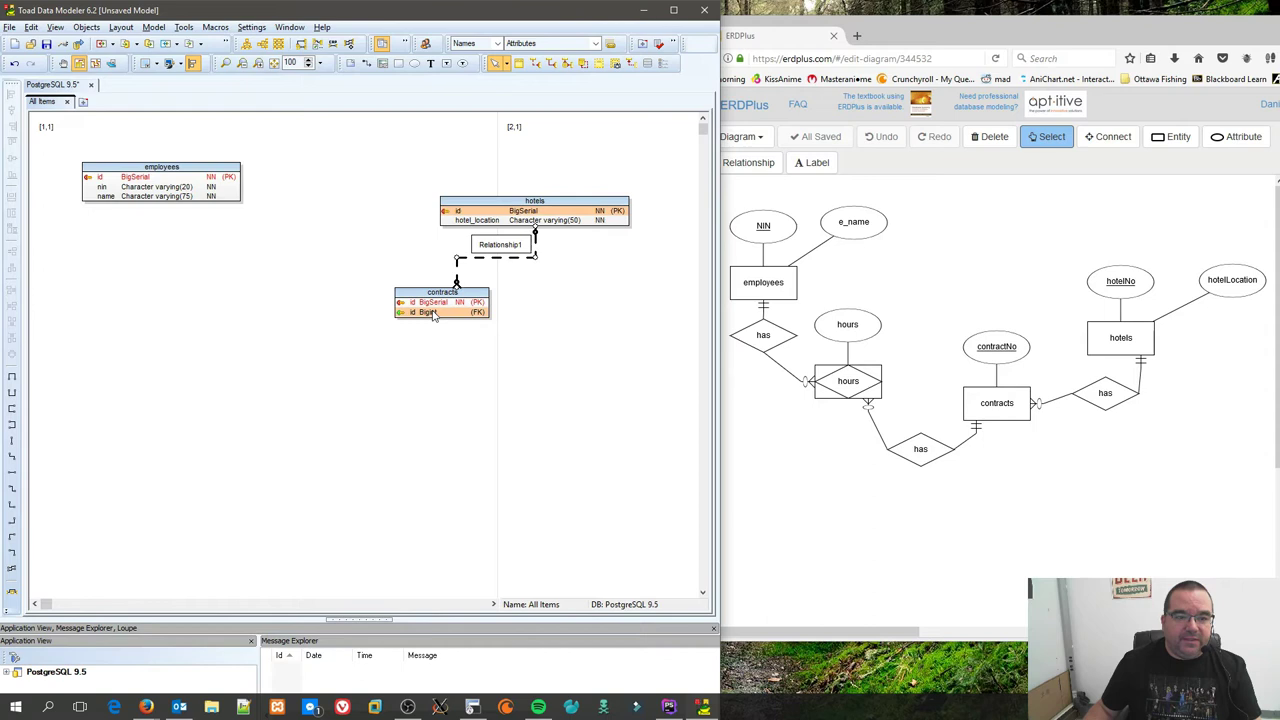
Step: Rename the contracts foreign-key column from id to hotel_id
double_click(433, 313)
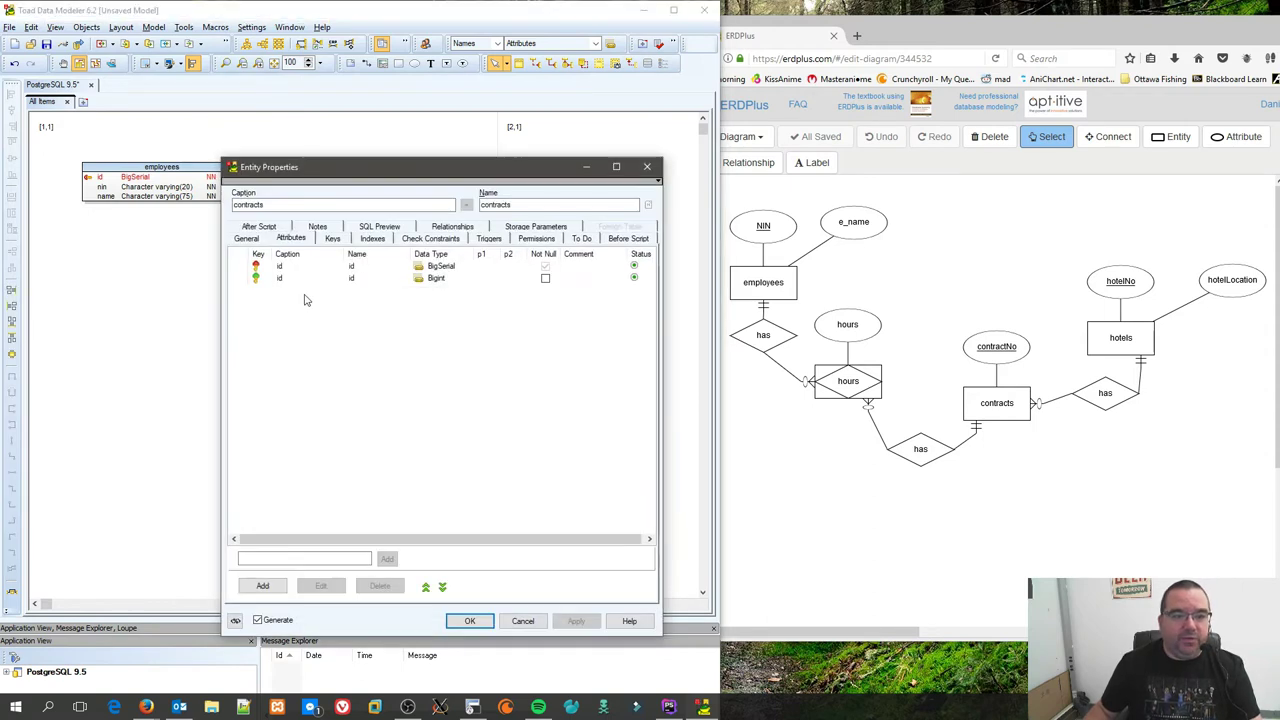
double_click(307, 285)
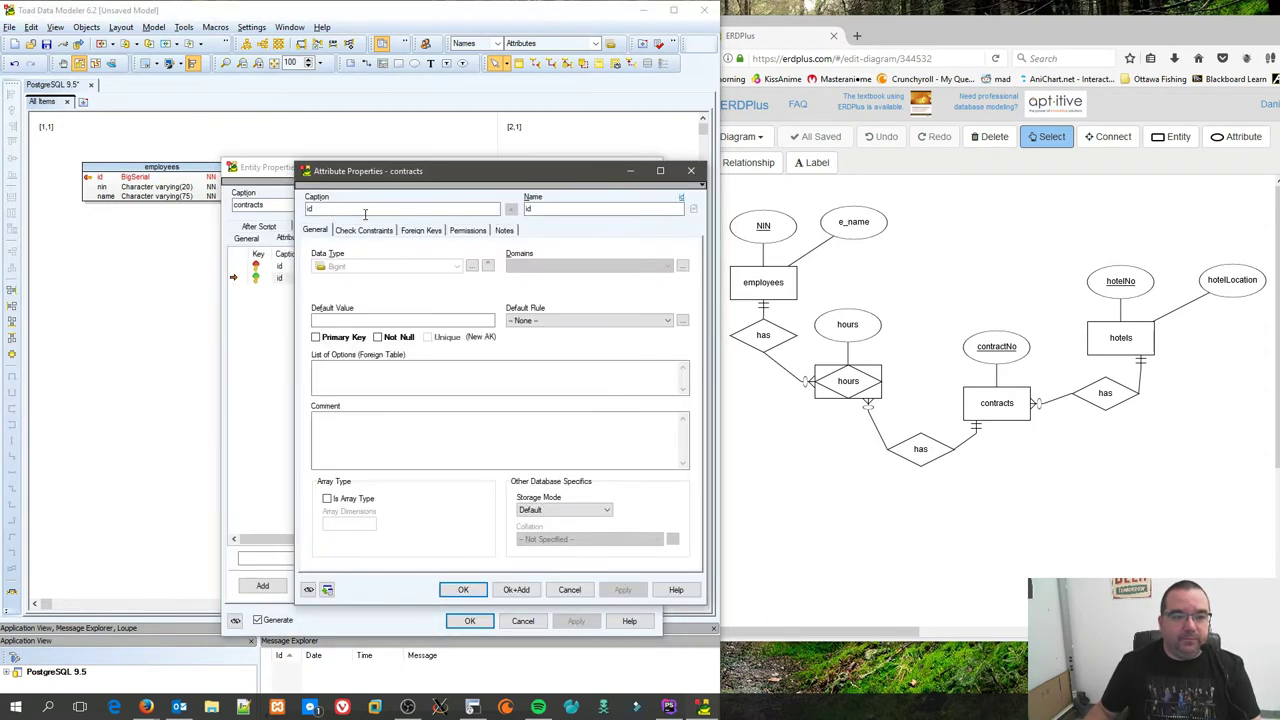
left_click(358, 211)
type("hotel_")
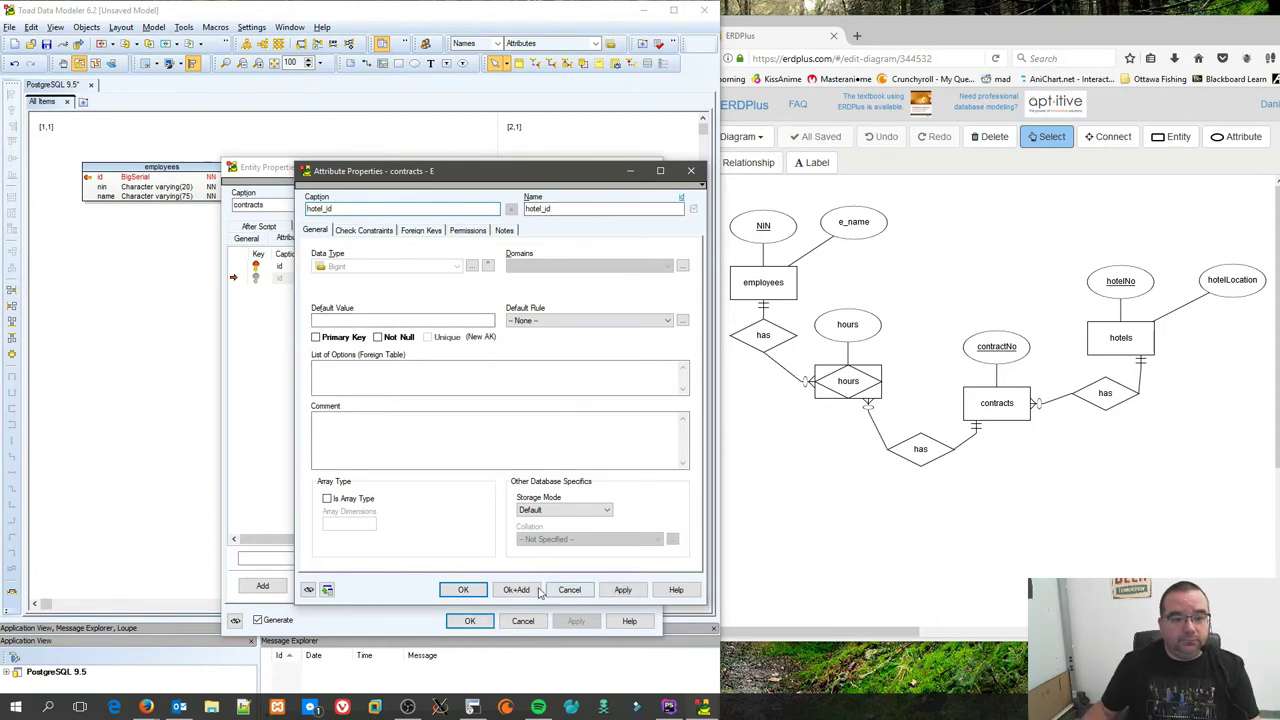
left_click(464, 590)
left_click(469, 620)
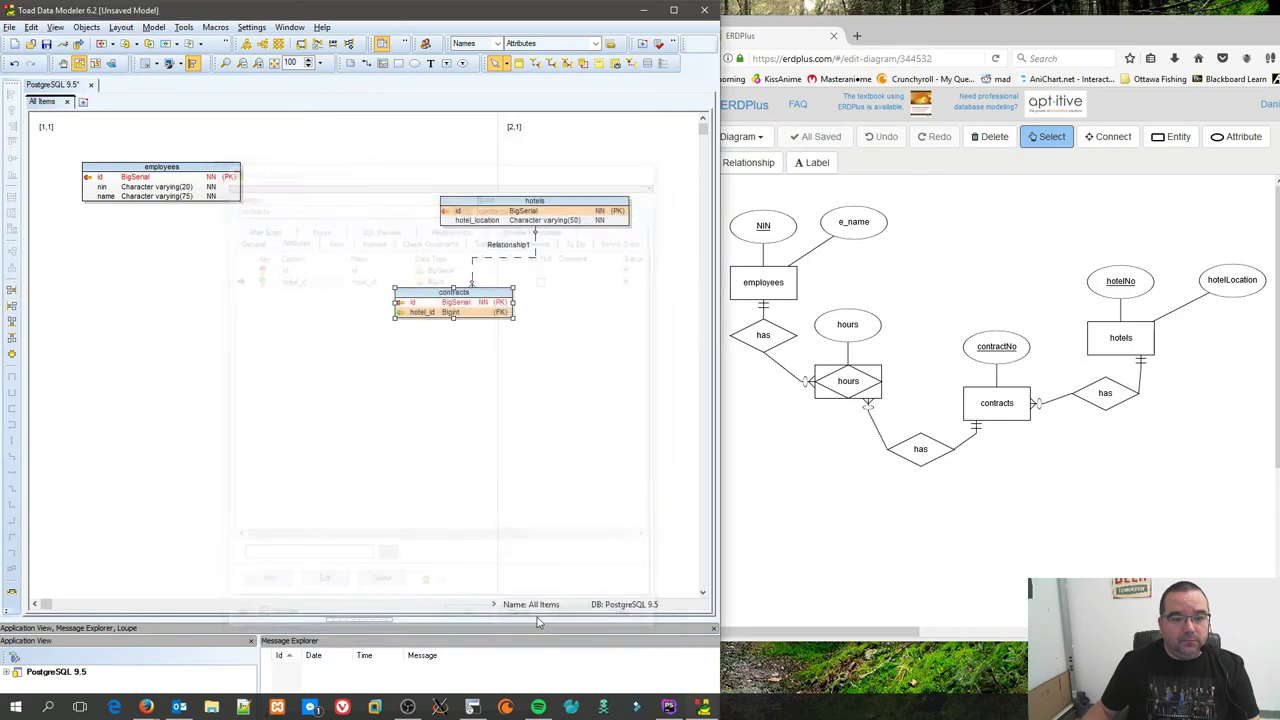
left_click(424, 363)
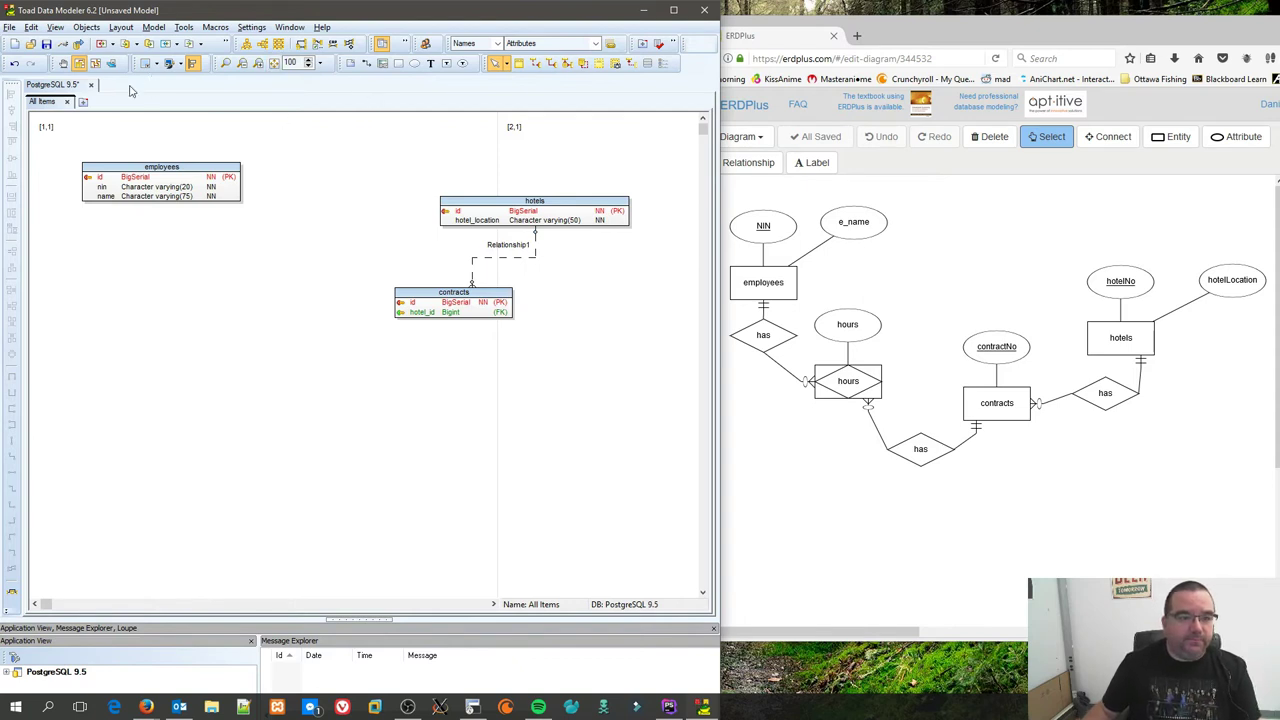
Step: Add a new entity captioned 'hours' left of contracts and nudge it into place
left_click(518, 63)
left_click(264, 277)
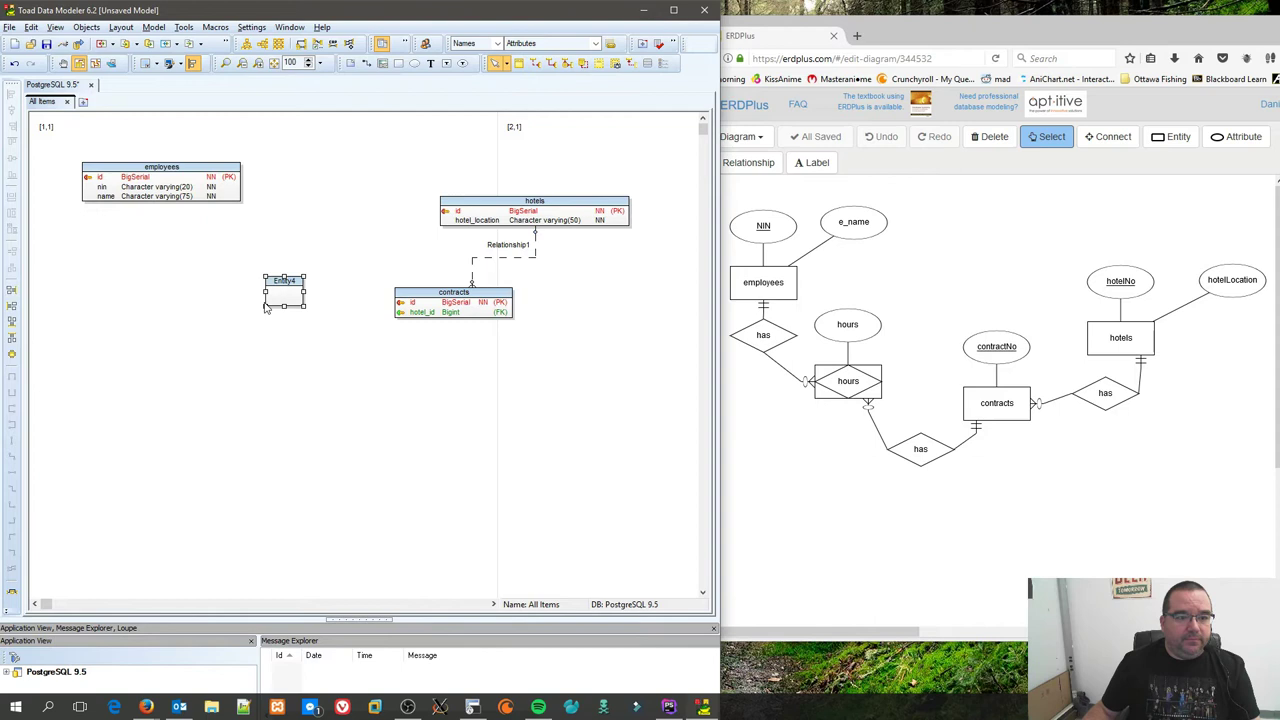
double_click(284, 294)
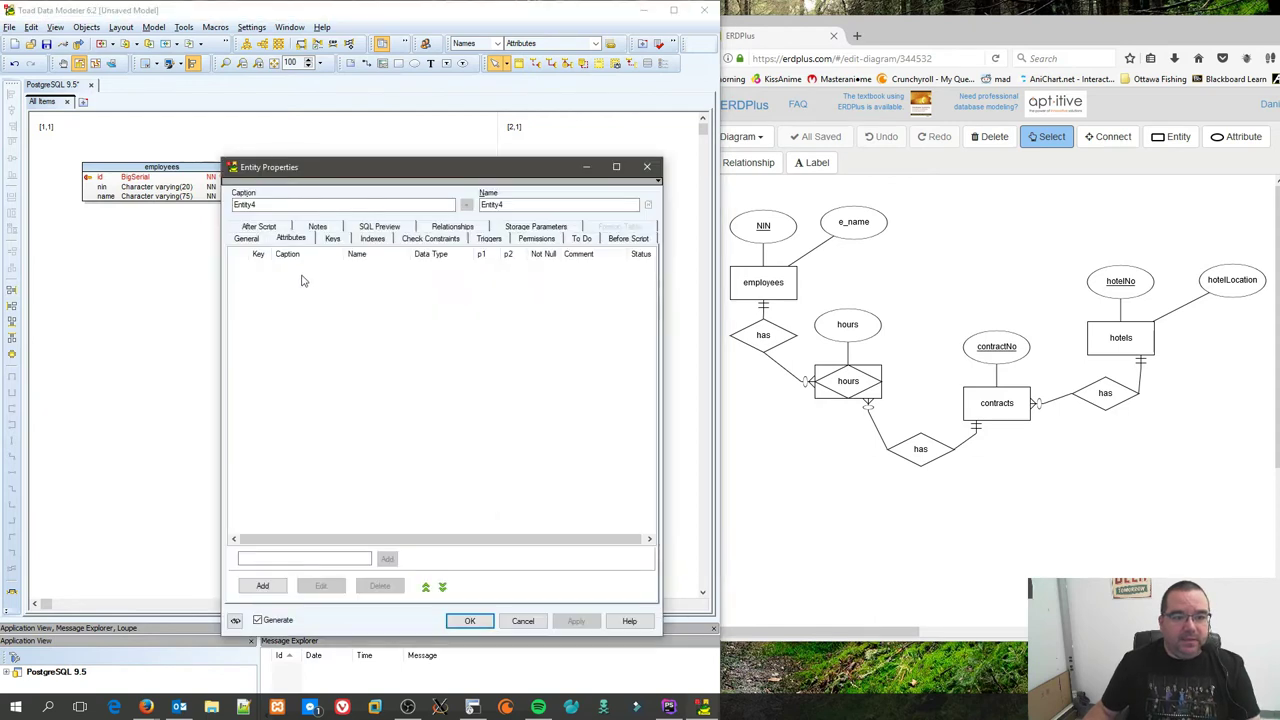
double_click(294, 205)
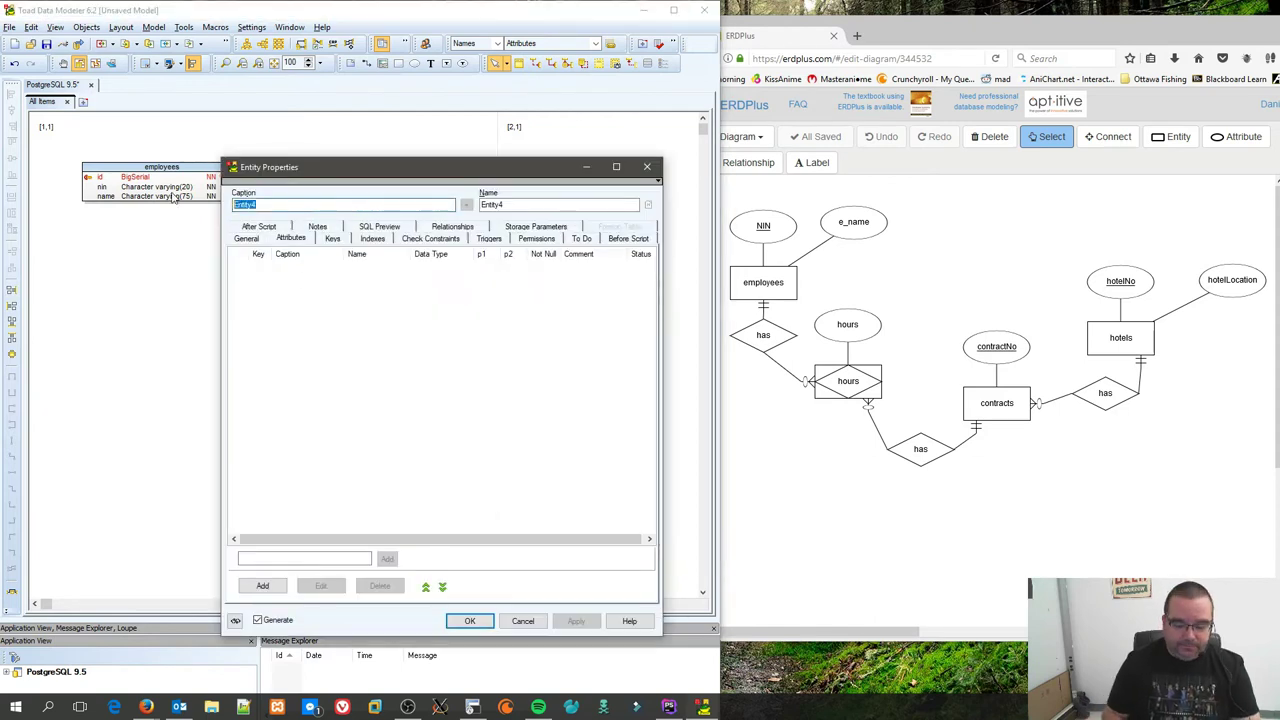
type("hours")
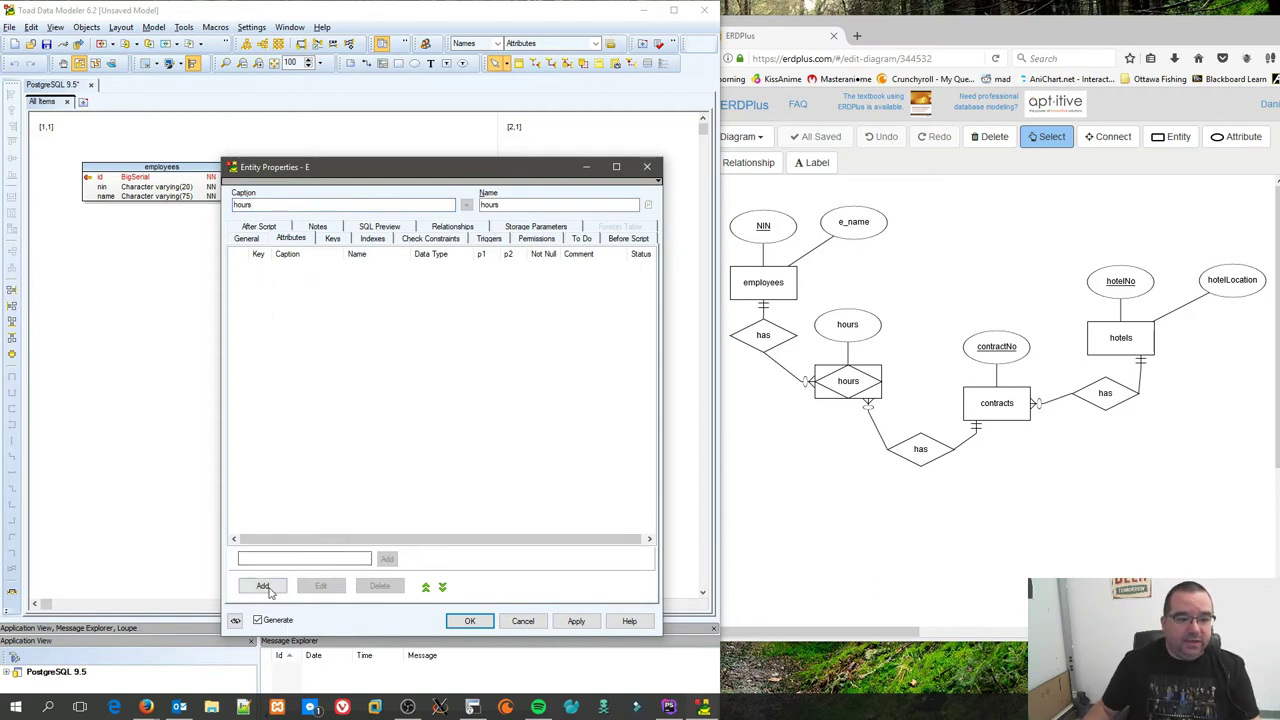
left_click(265, 587)
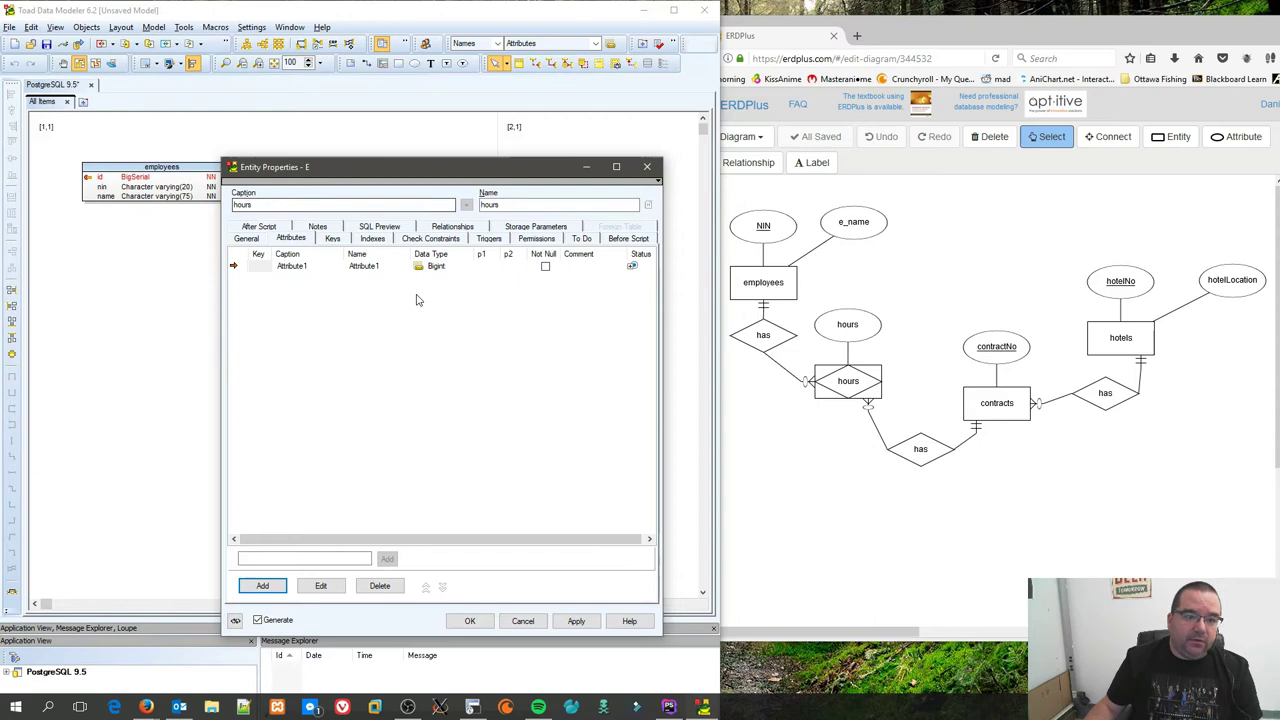
left_click(470, 620)
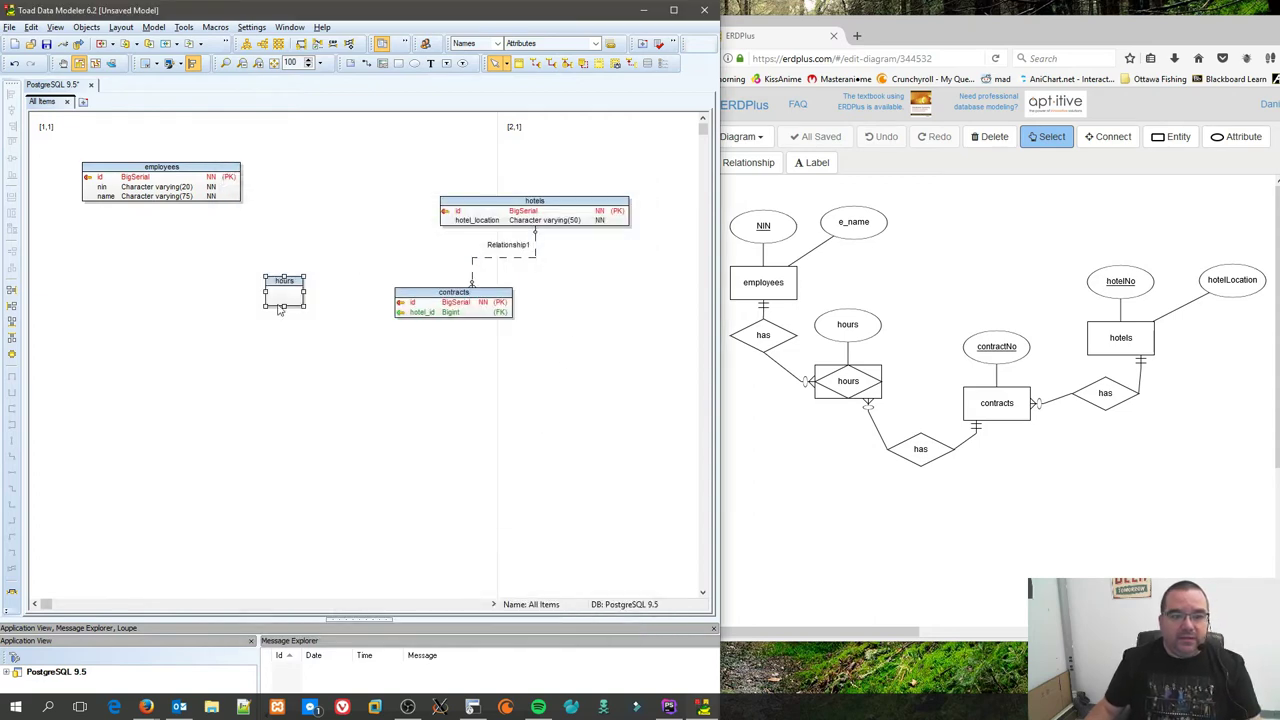
mouse_move(285, 303)
left_mouse_down()
mouse_move(262, 302)
mouse_move(285, 290)
left_mouse_up()
left_click(323, 368)
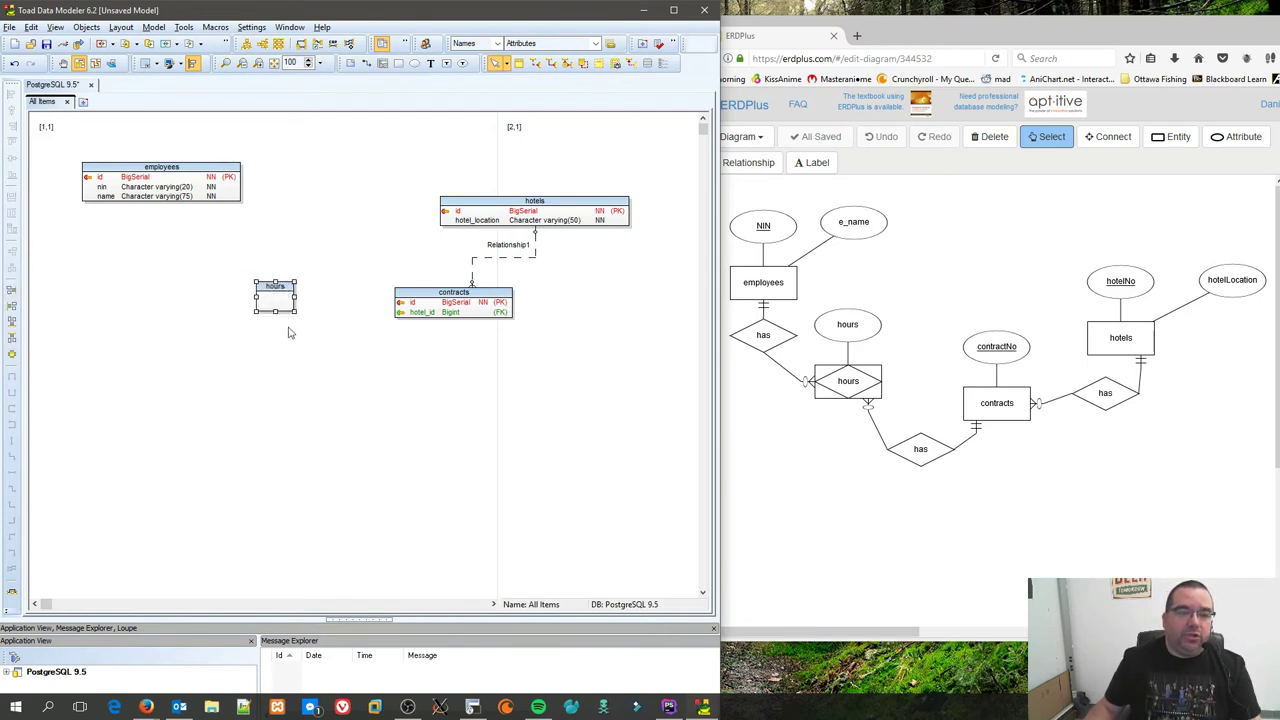
Step: Link employees to hours with a relationship and rename the new foreign key to employee_id
left_click(535, 63)
left_click(208, 180)
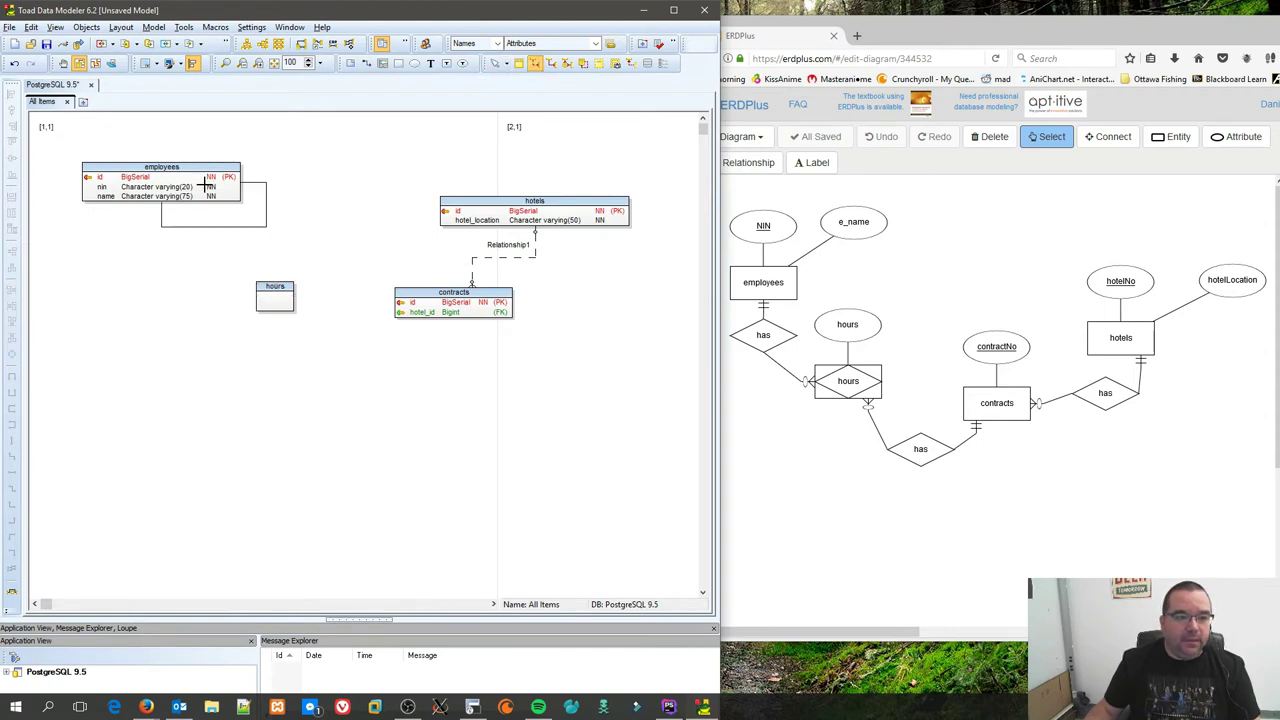
left_click(275, 303)
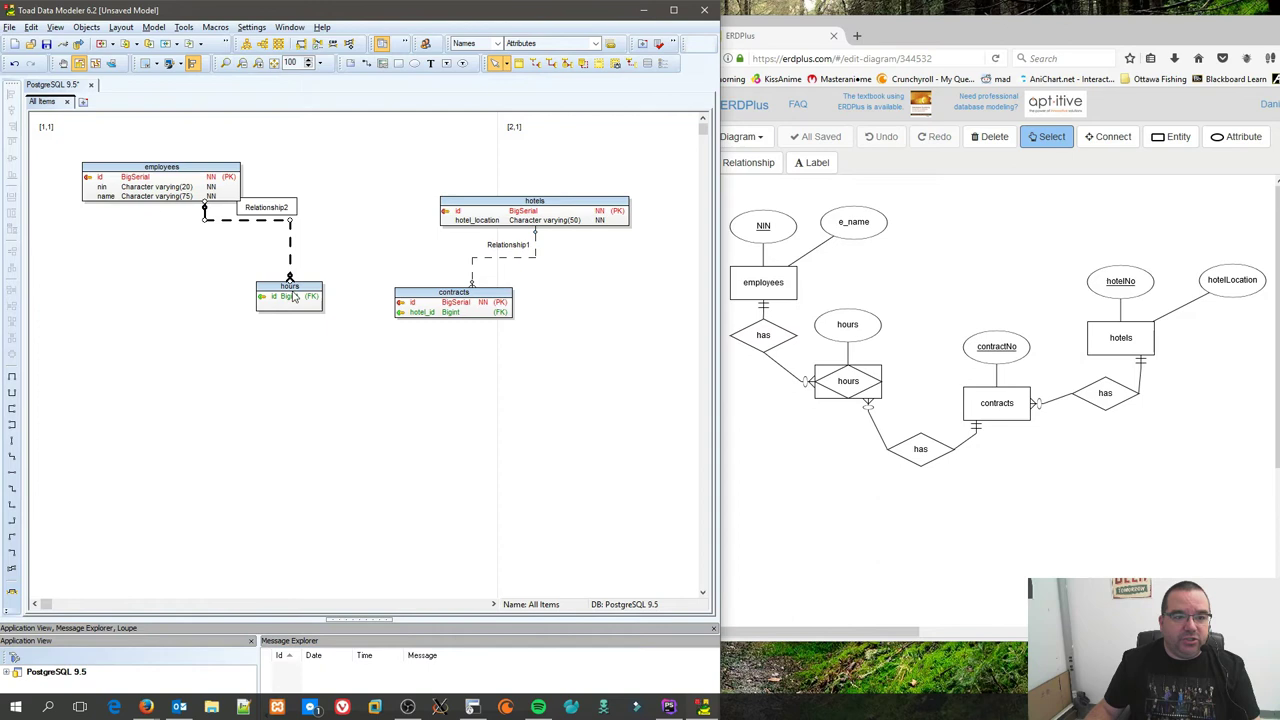
double_click(290, 296)
left_click(288, 267)
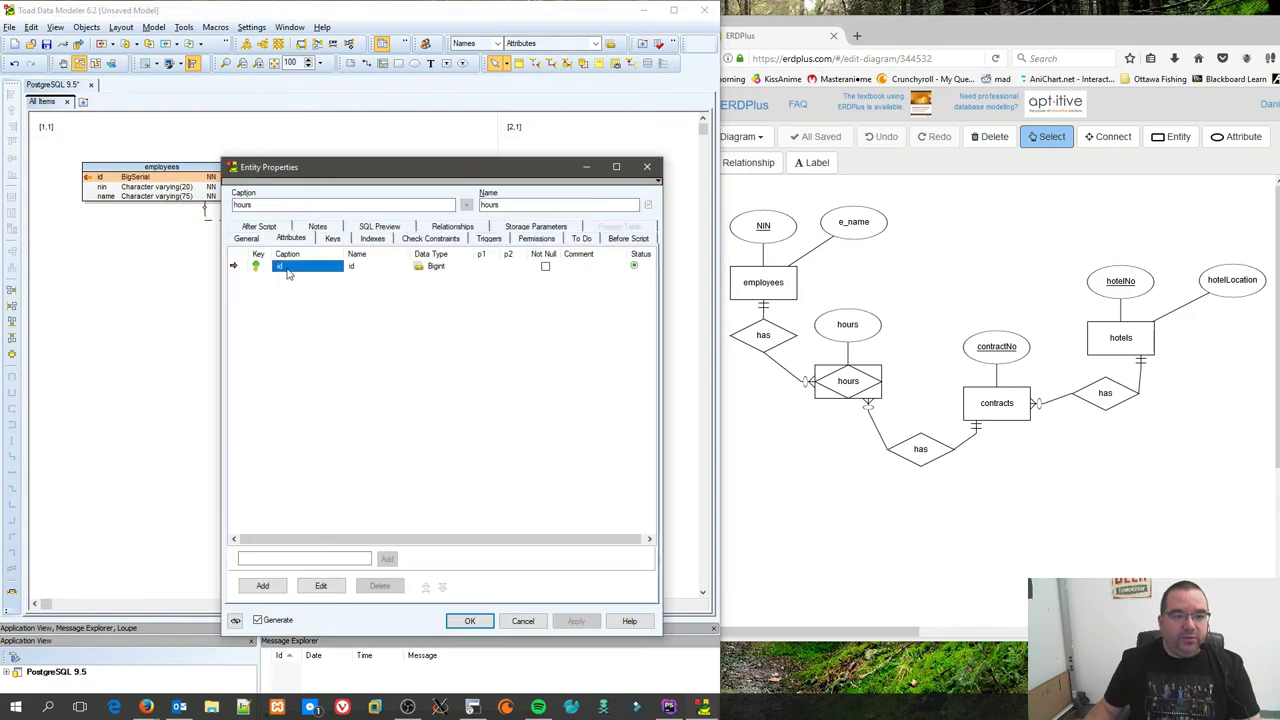
double_click(344, 277)
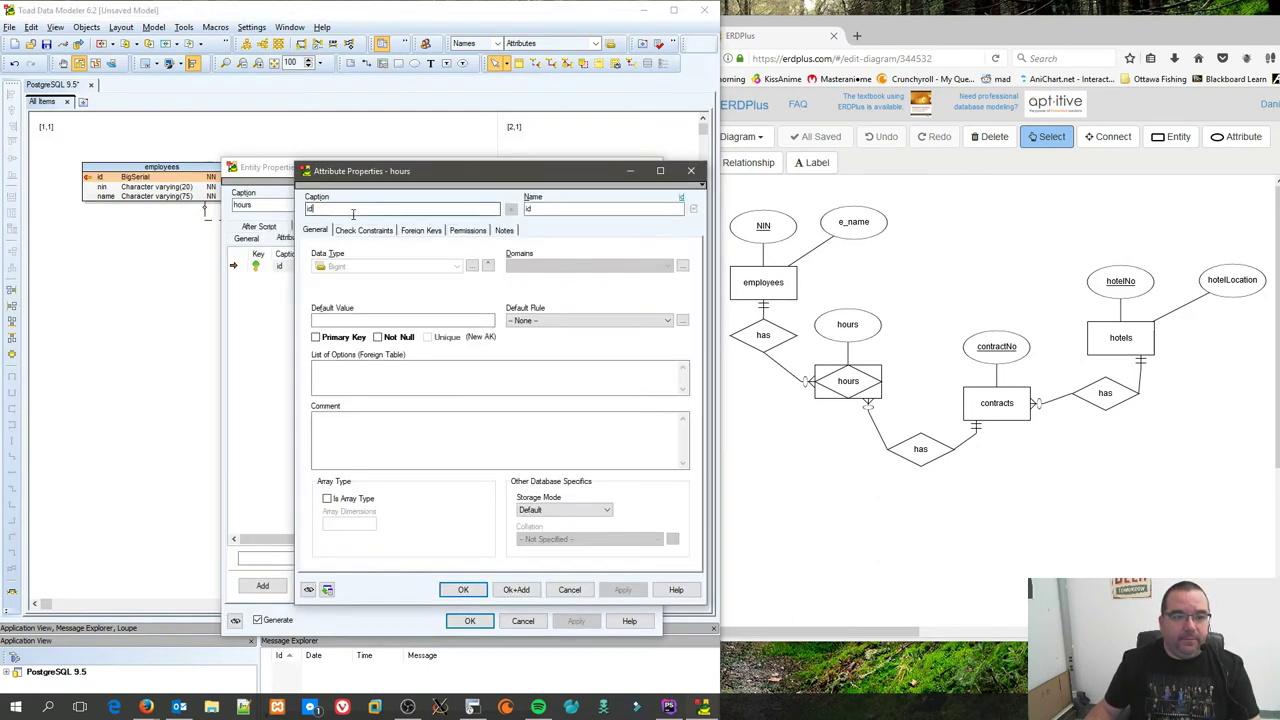
type("employ")
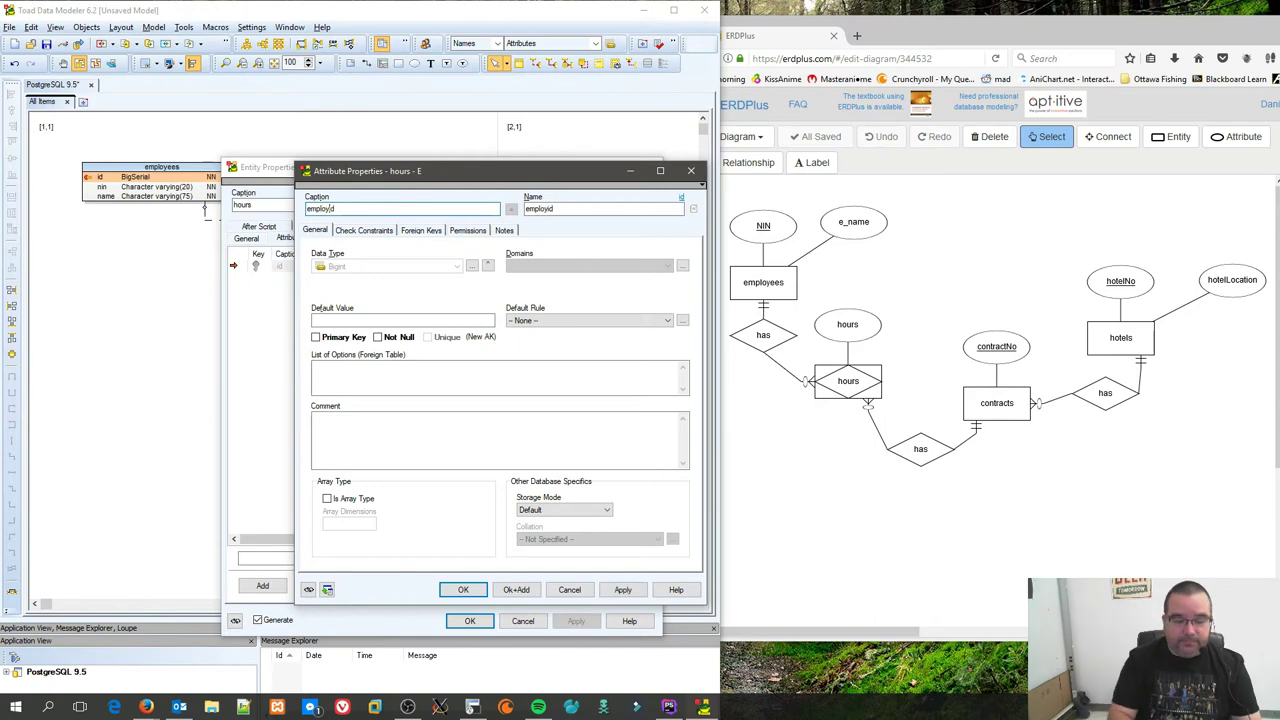
type("ee_")
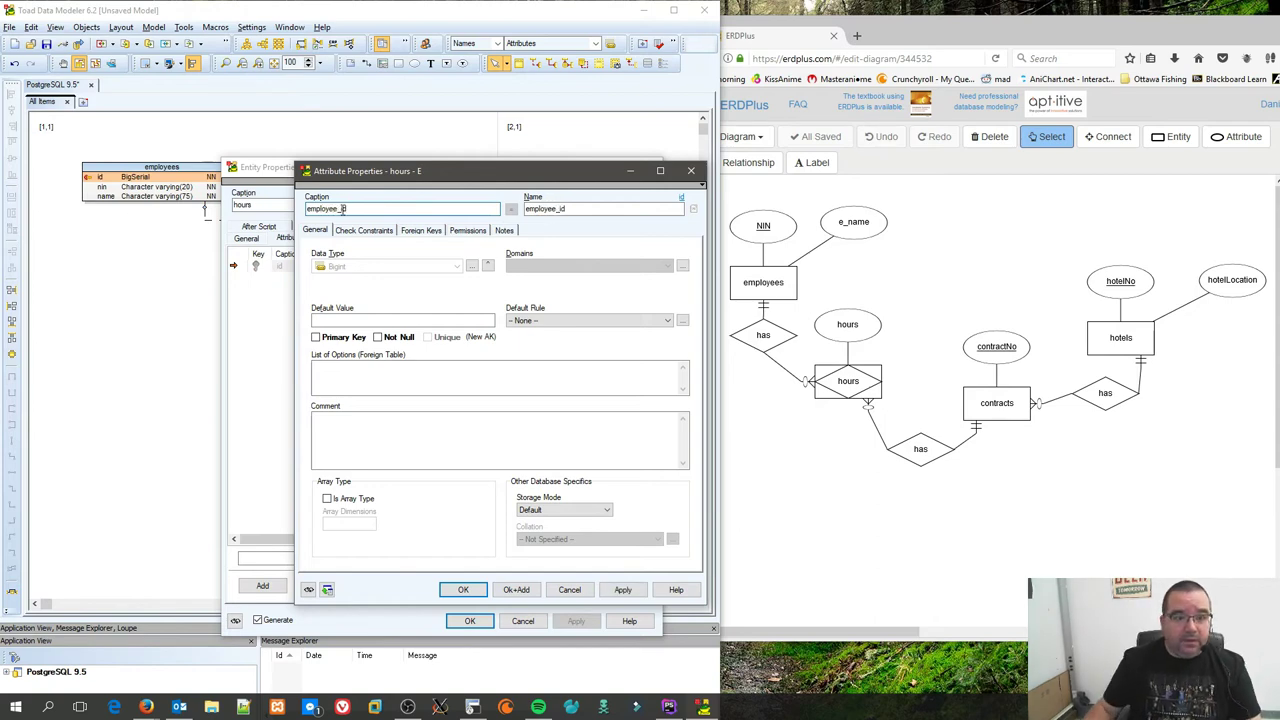
left_click(474, 591)
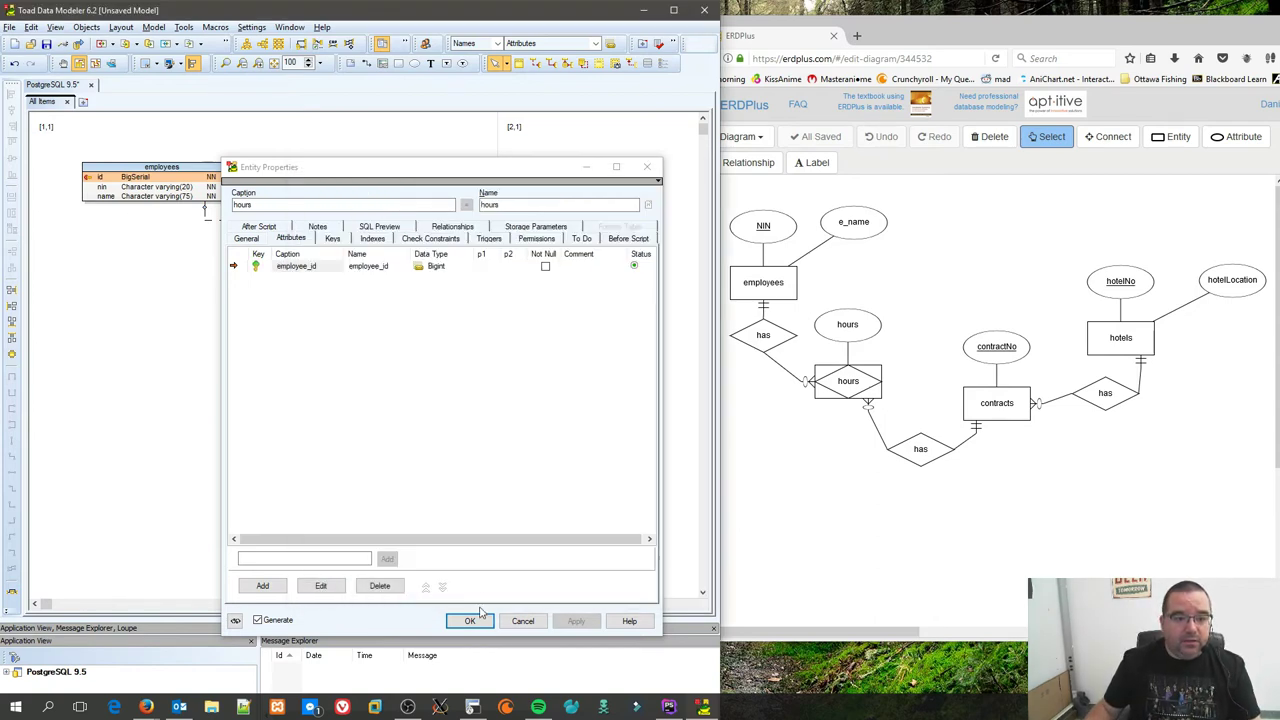
left_click(470, 621)
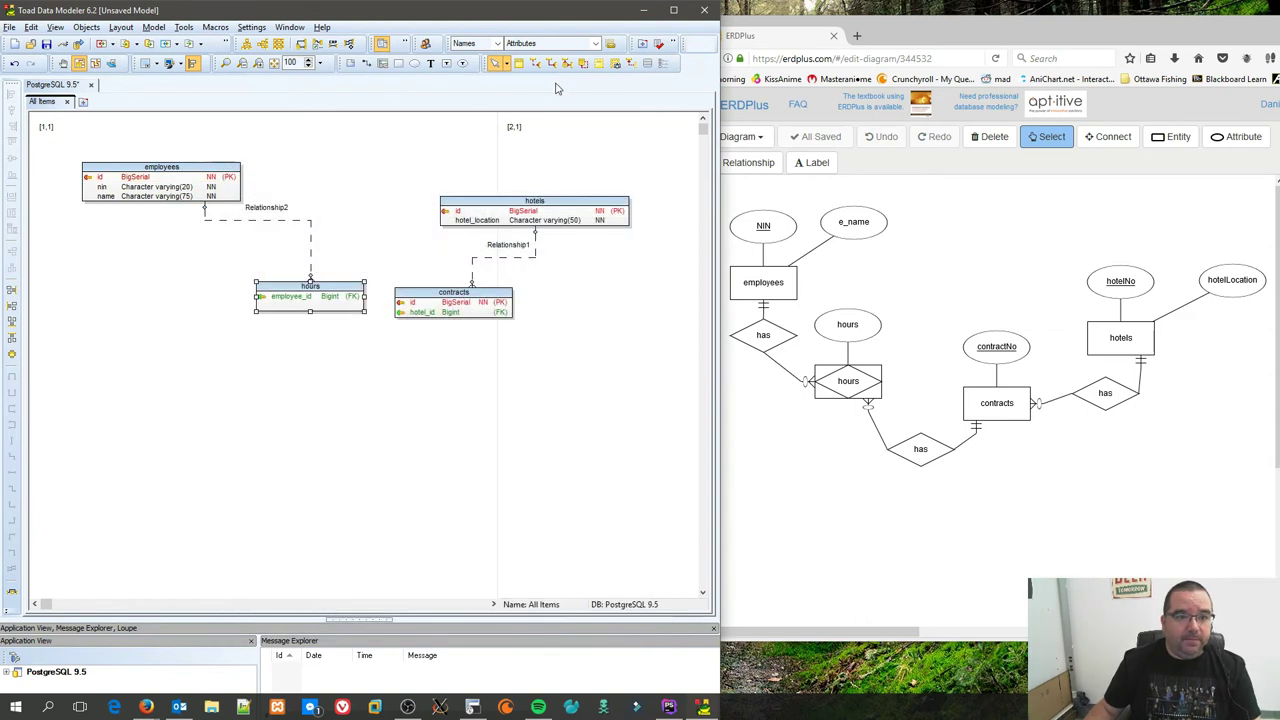
Step: Link contracts to hours and rename the new foreign key column to contract_id
left_click(535, 63)
left_click(444, 302)
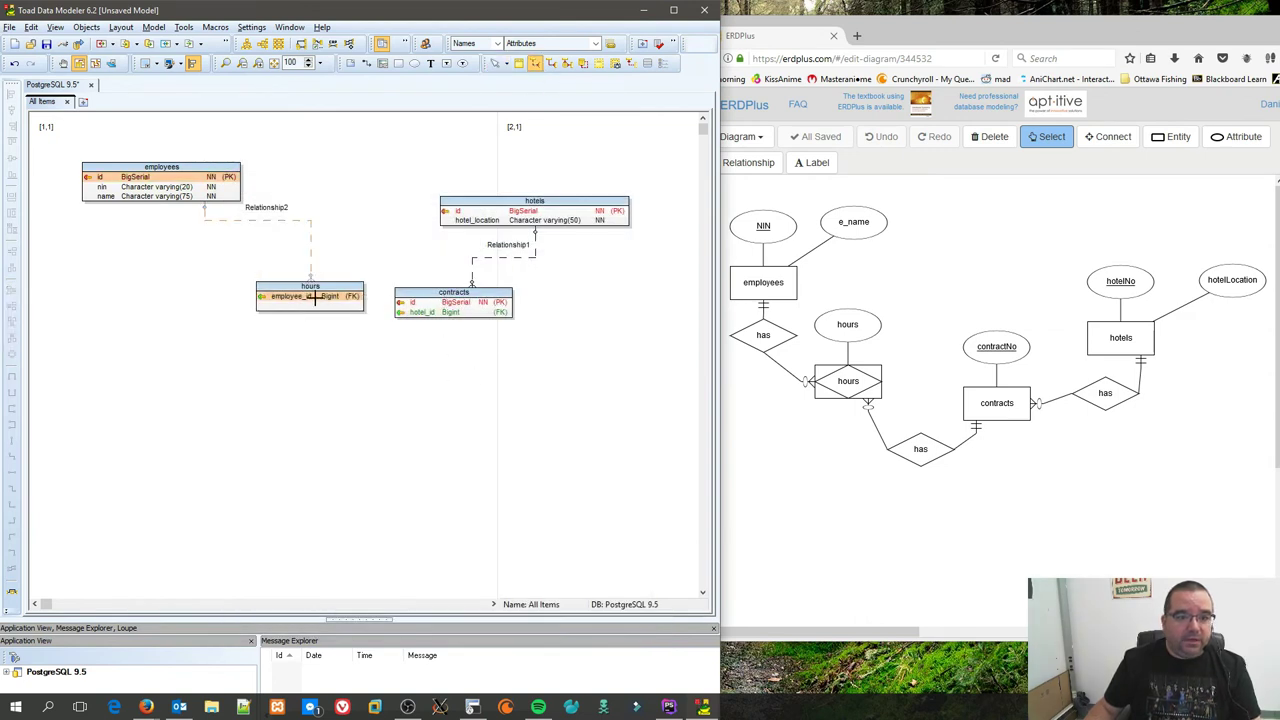
left_click(318, 298)
double_click(318, 298)
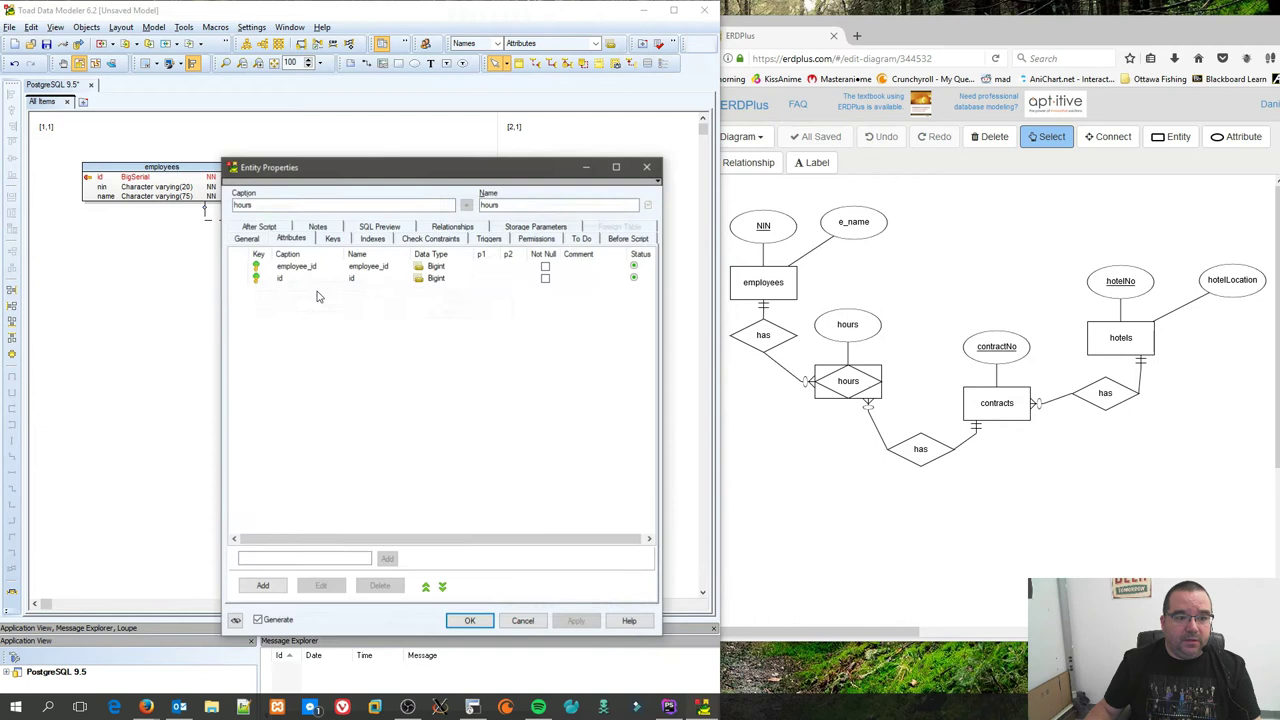
double_click(296, 278)
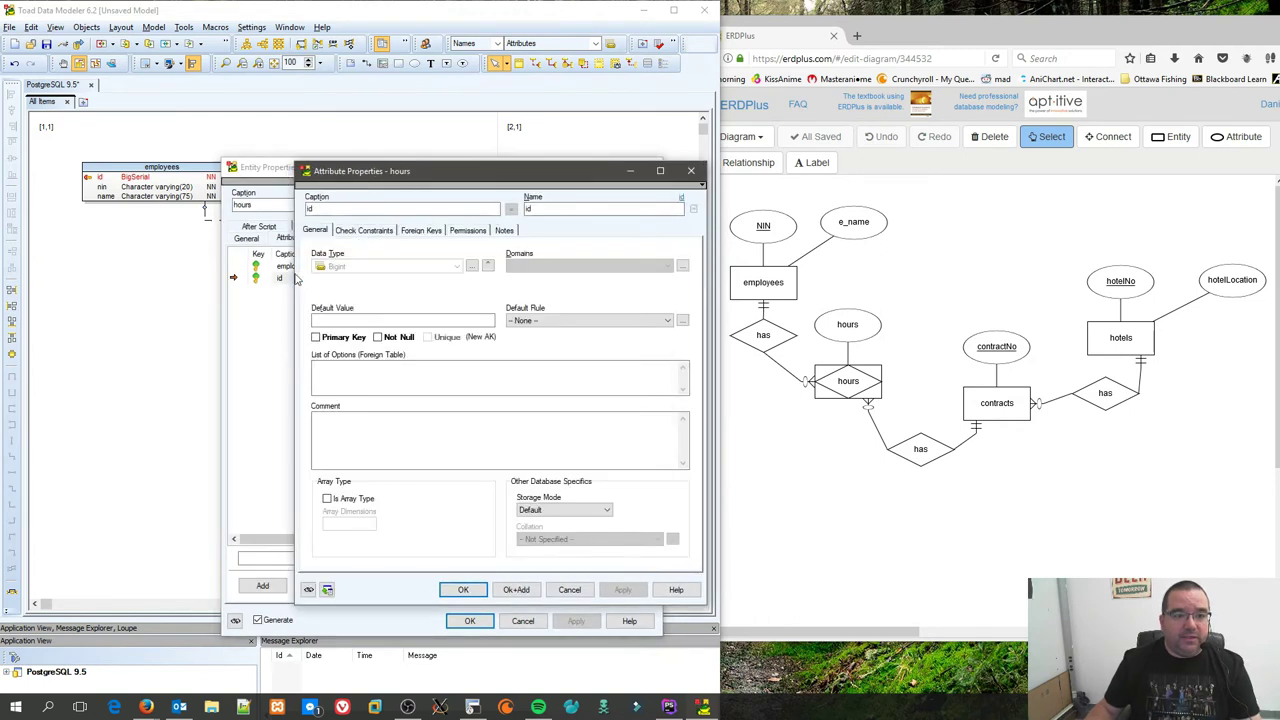
left_click(322, 208)
type("contractid")
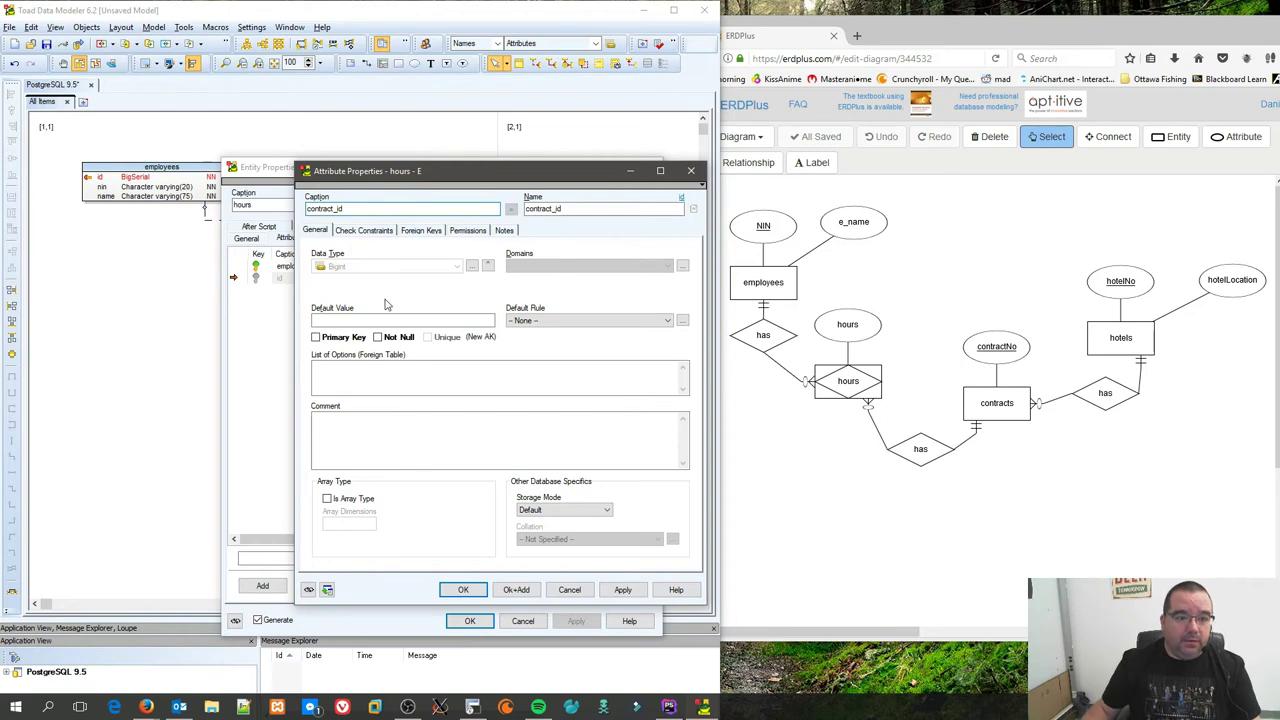
left_click(464, 590)
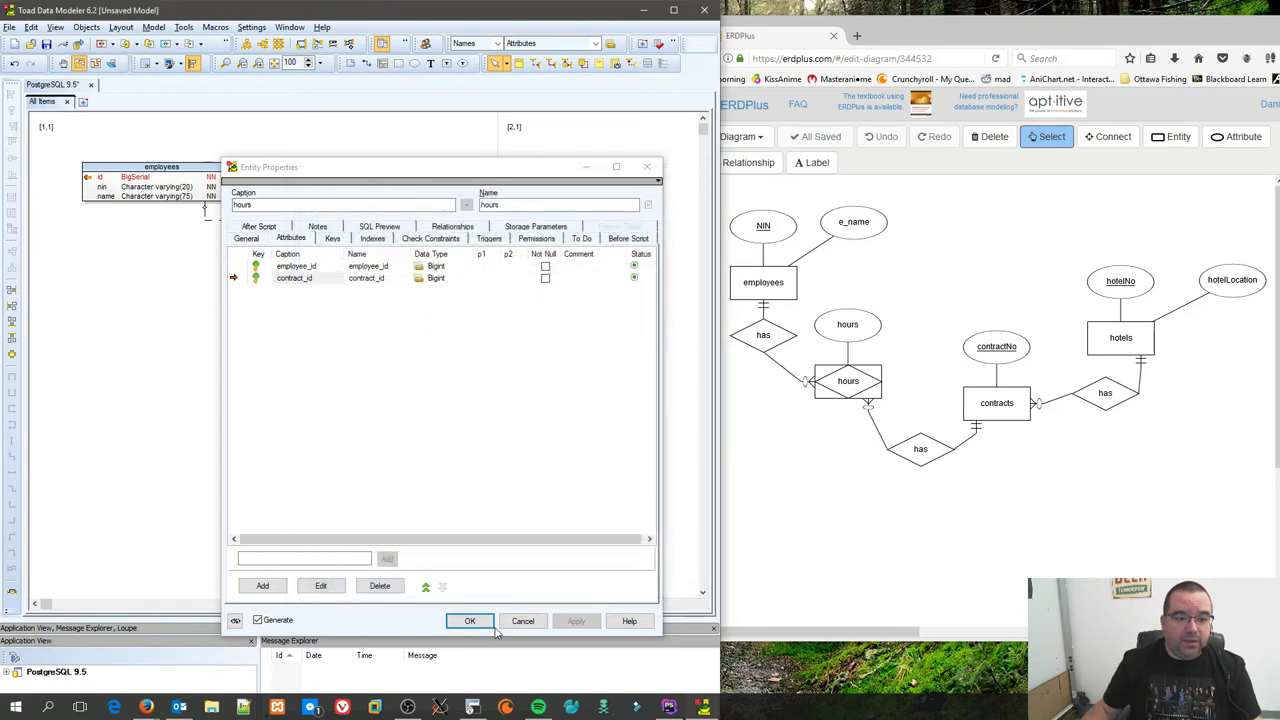
Step: Add an attribute named hours to the hours table with data type Numeric(x,y)
left_click(262, 585)
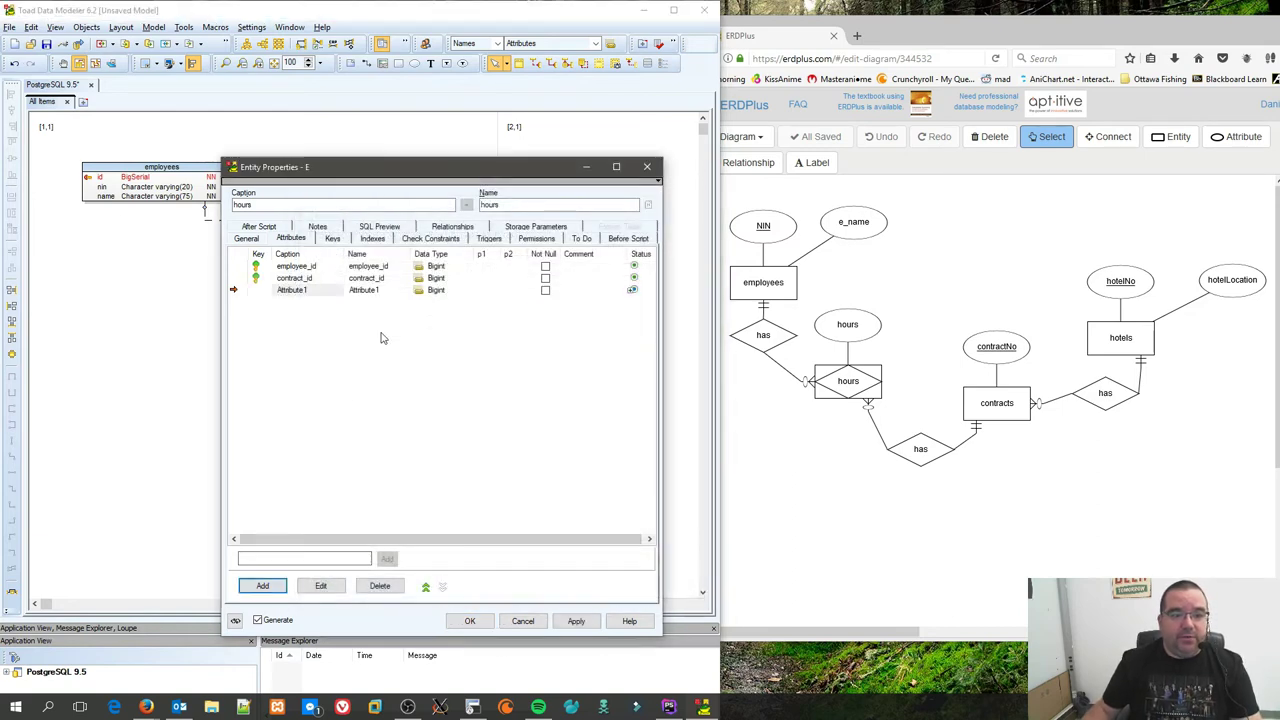
left_click(292, 290)
left_click(291, 290)
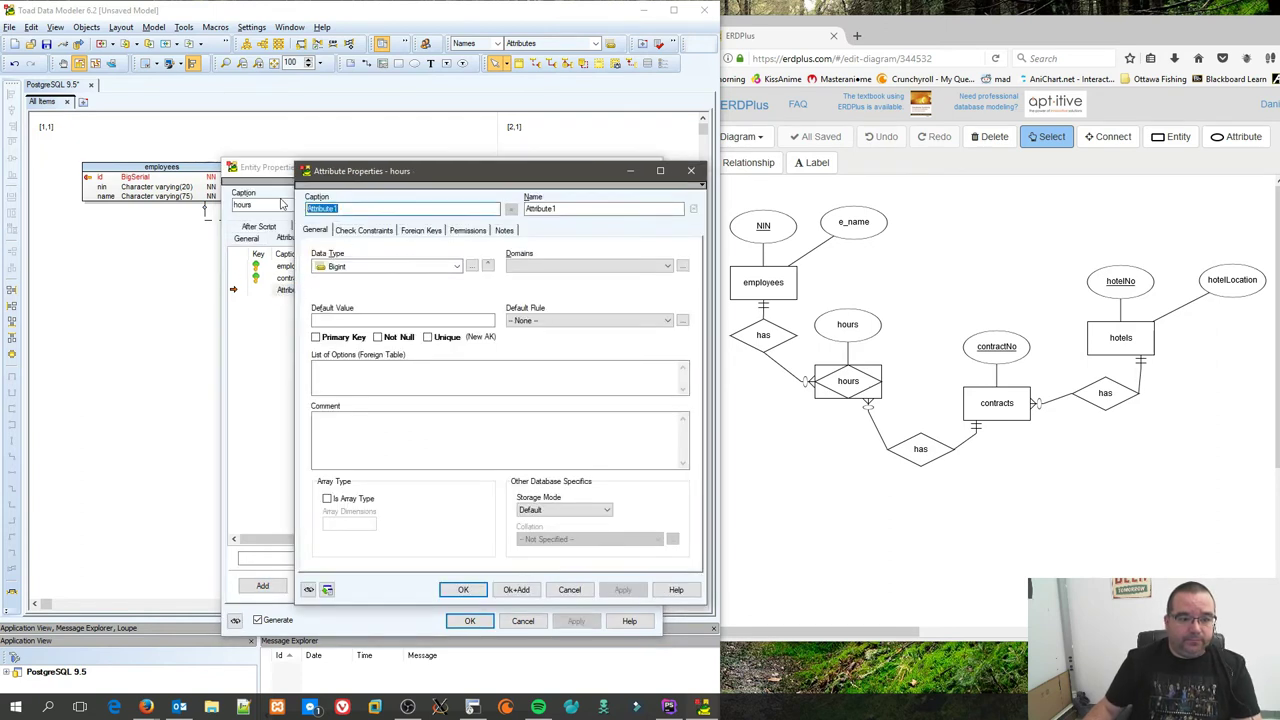
type("hours")
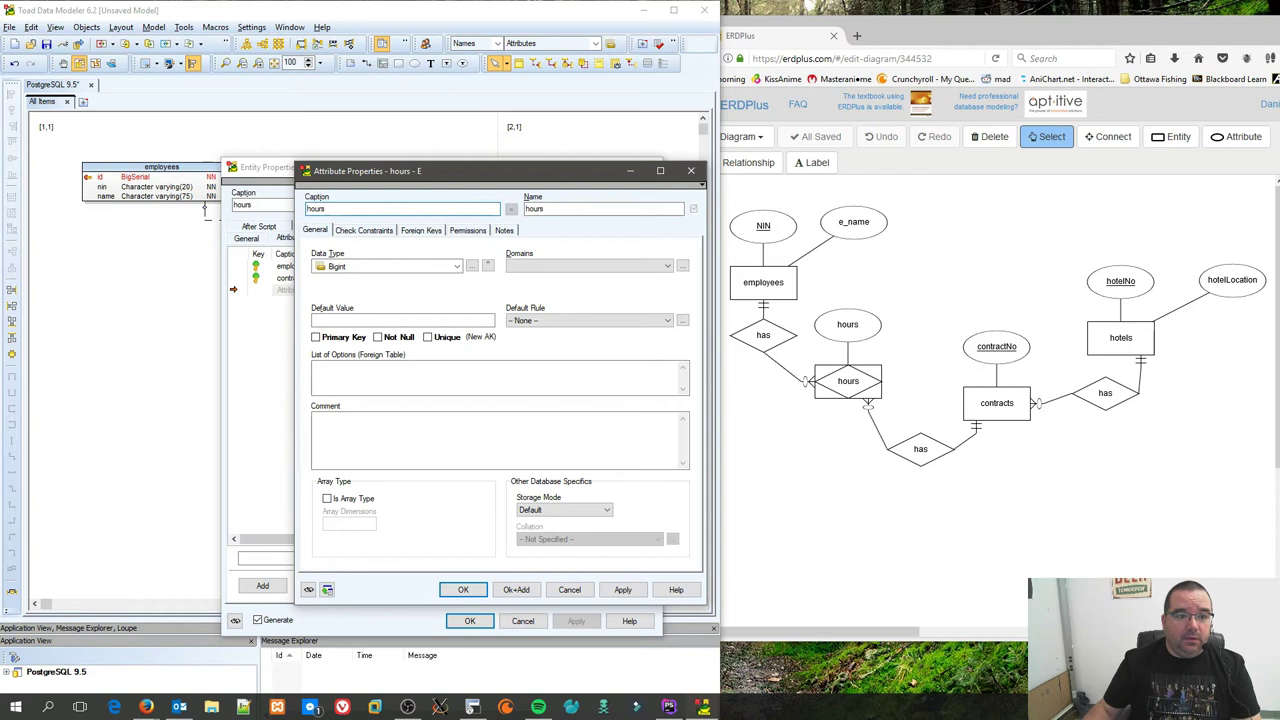
left_click(424, 266)
scroll(424, 268, "down", 5)
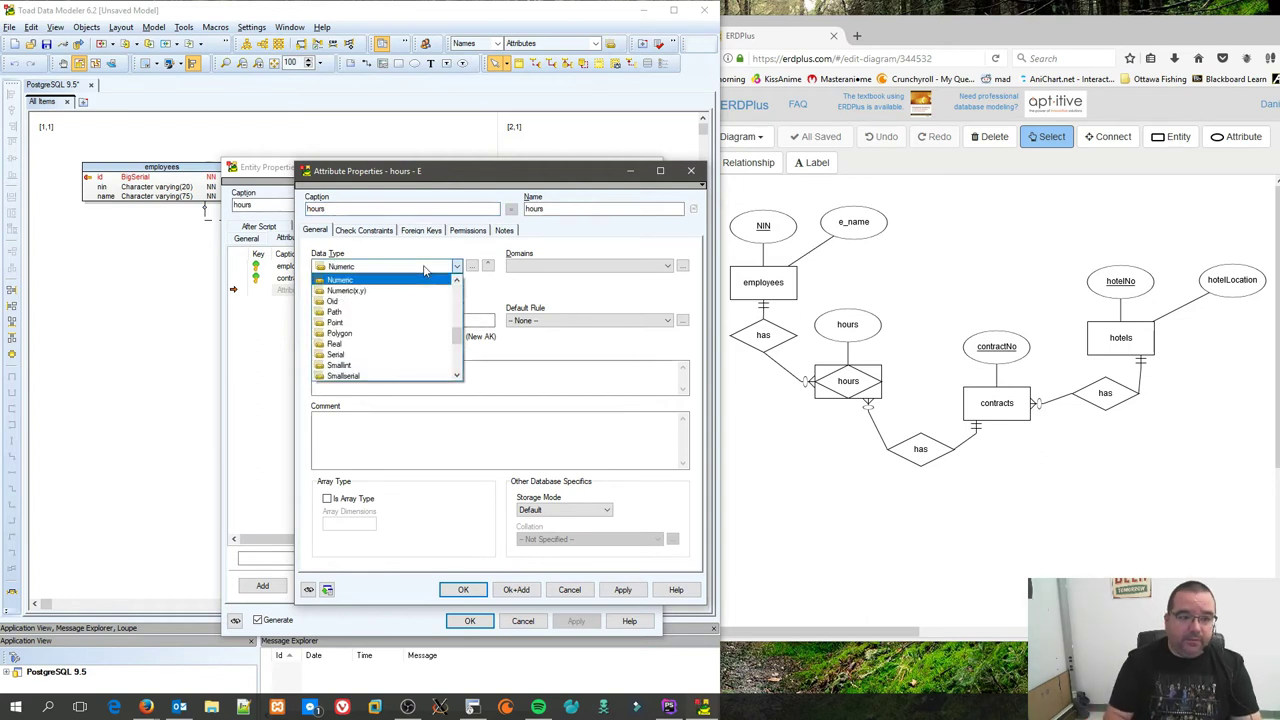
scroll(424, 270, "down", 1)
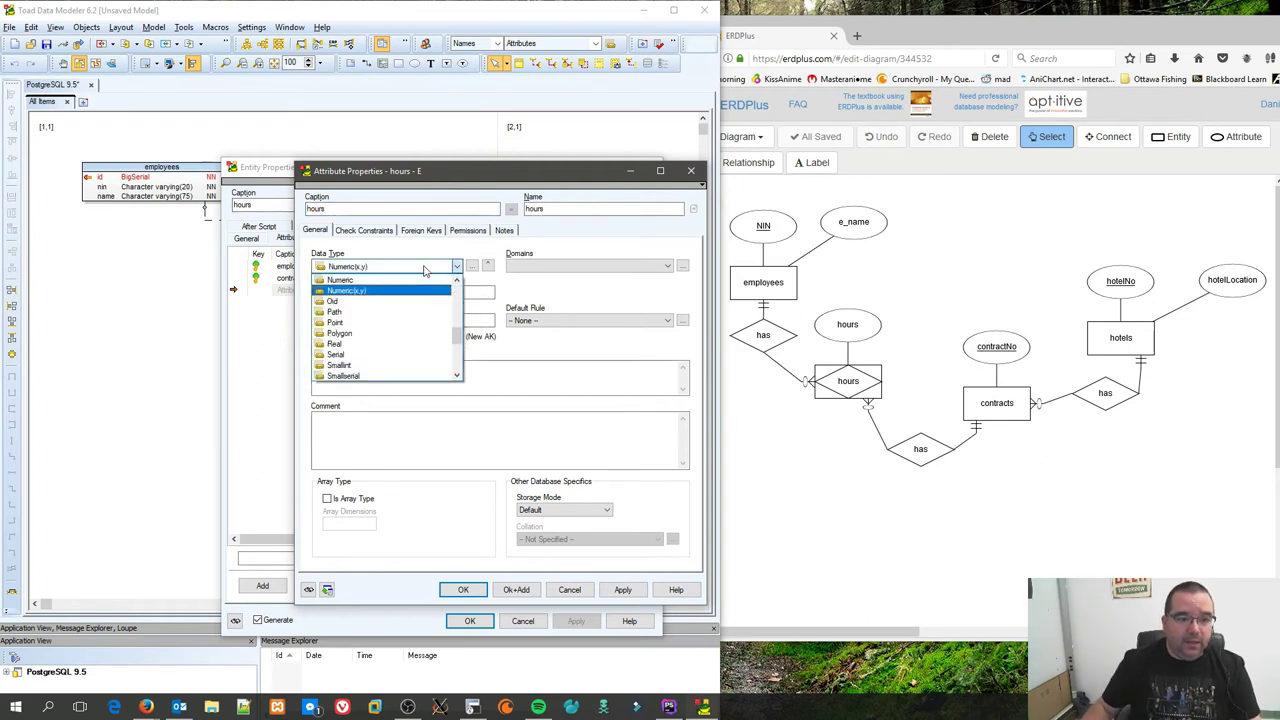
left_click(370, 290)
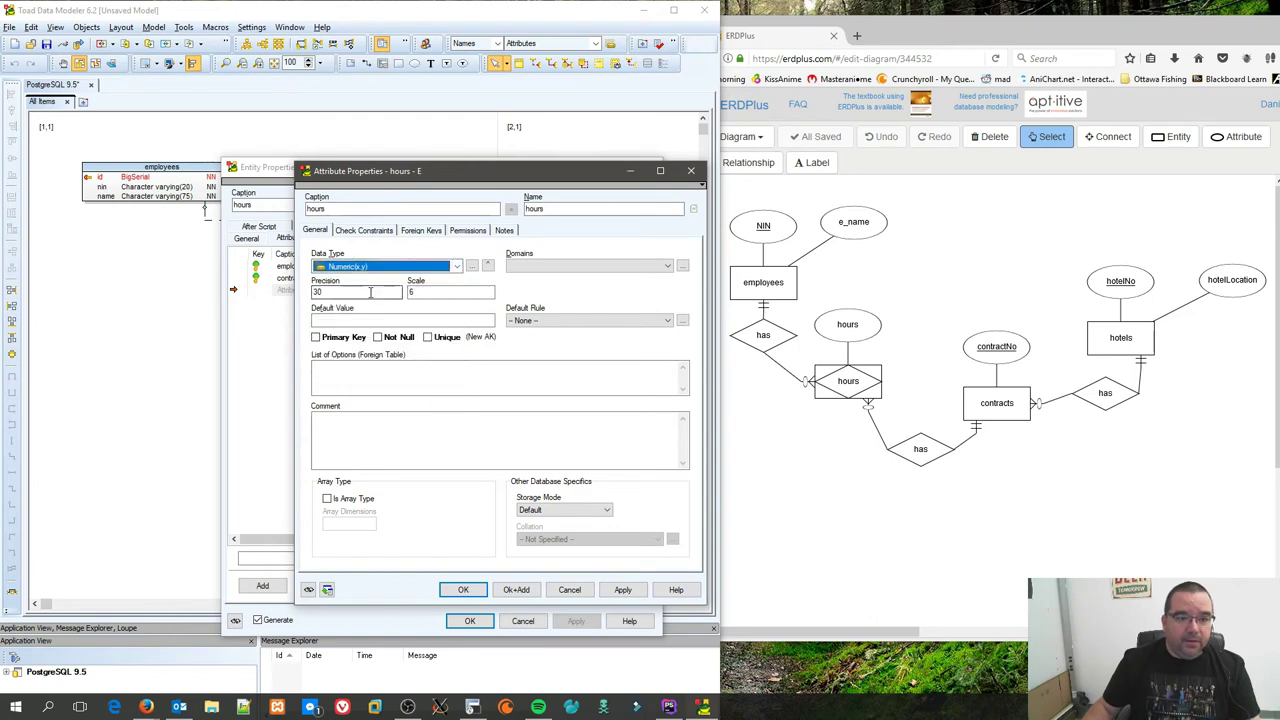
Step: Give the hours attribute precision 4, scale 2 and Not Null
double_click(361, 291)
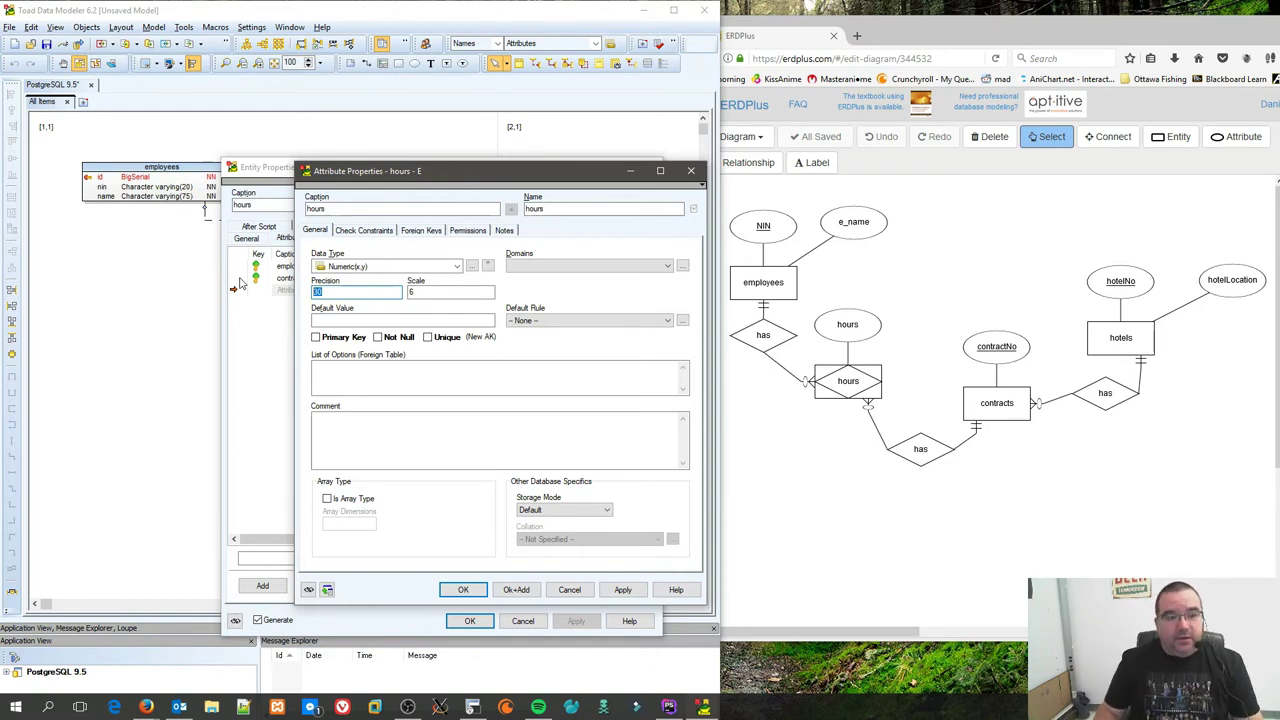
type("4")
key("Tab")
type("2")
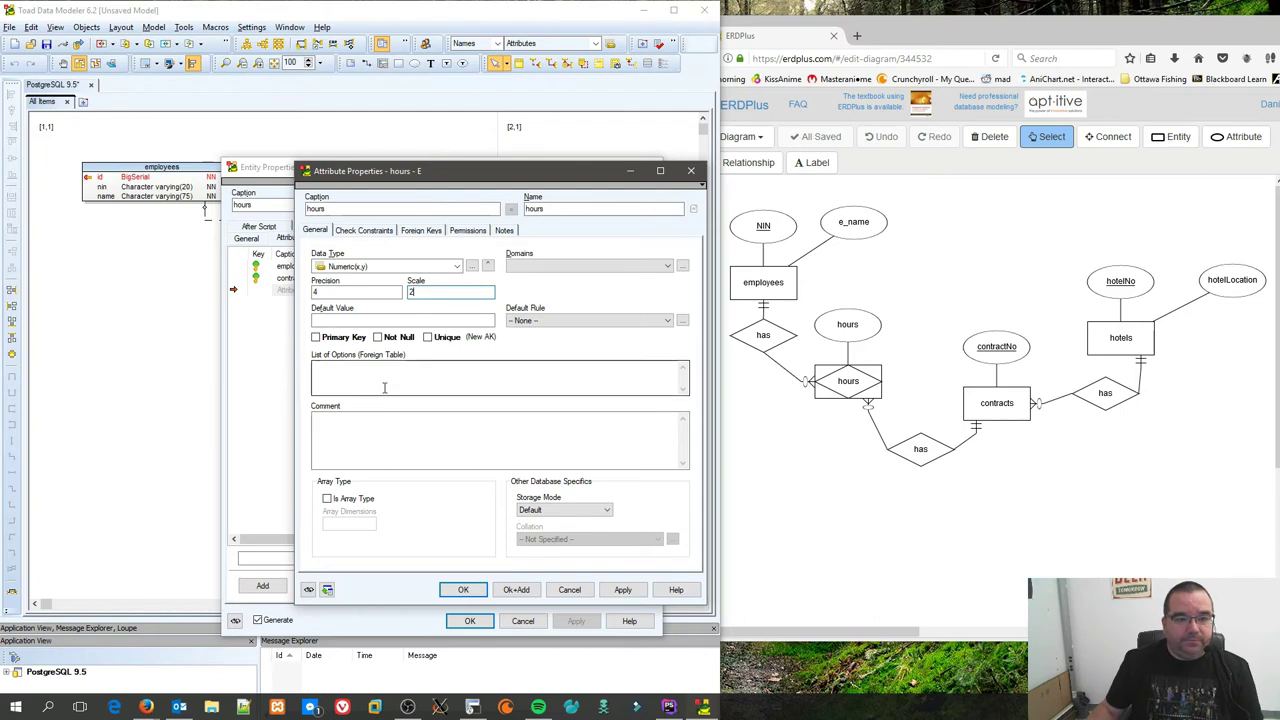
left_click(382, 343)
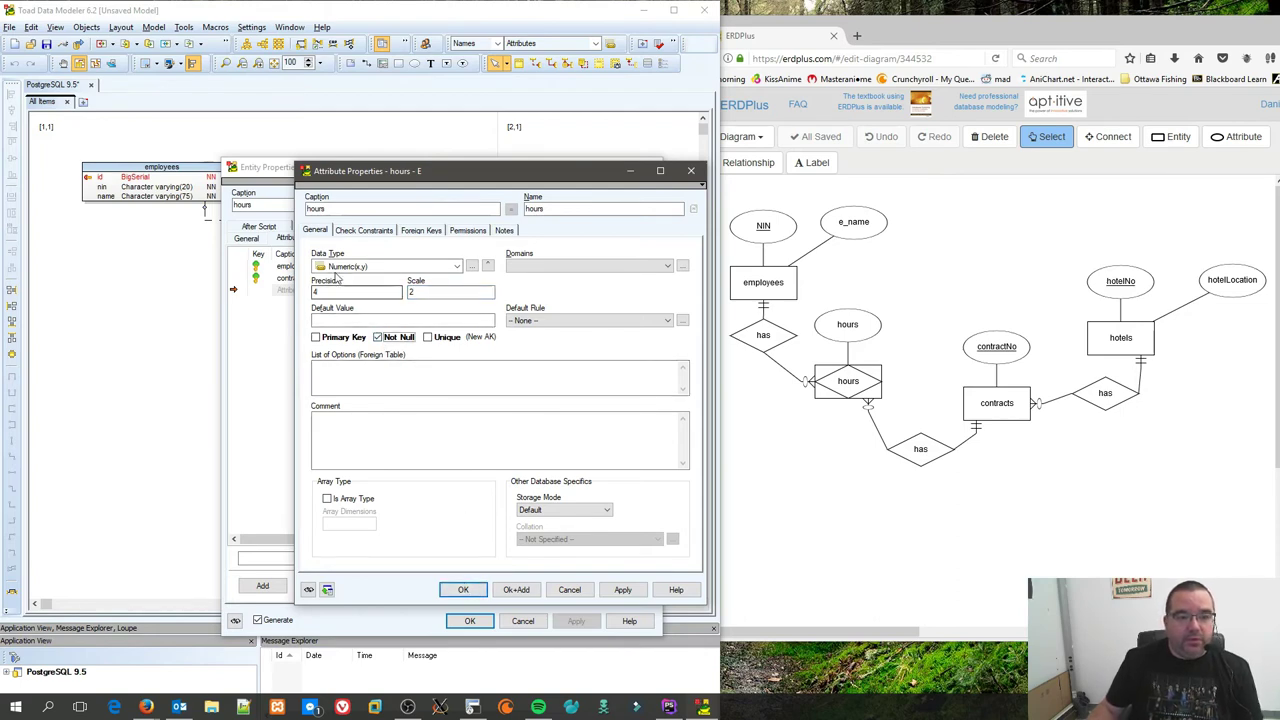
left_click(319, 291)
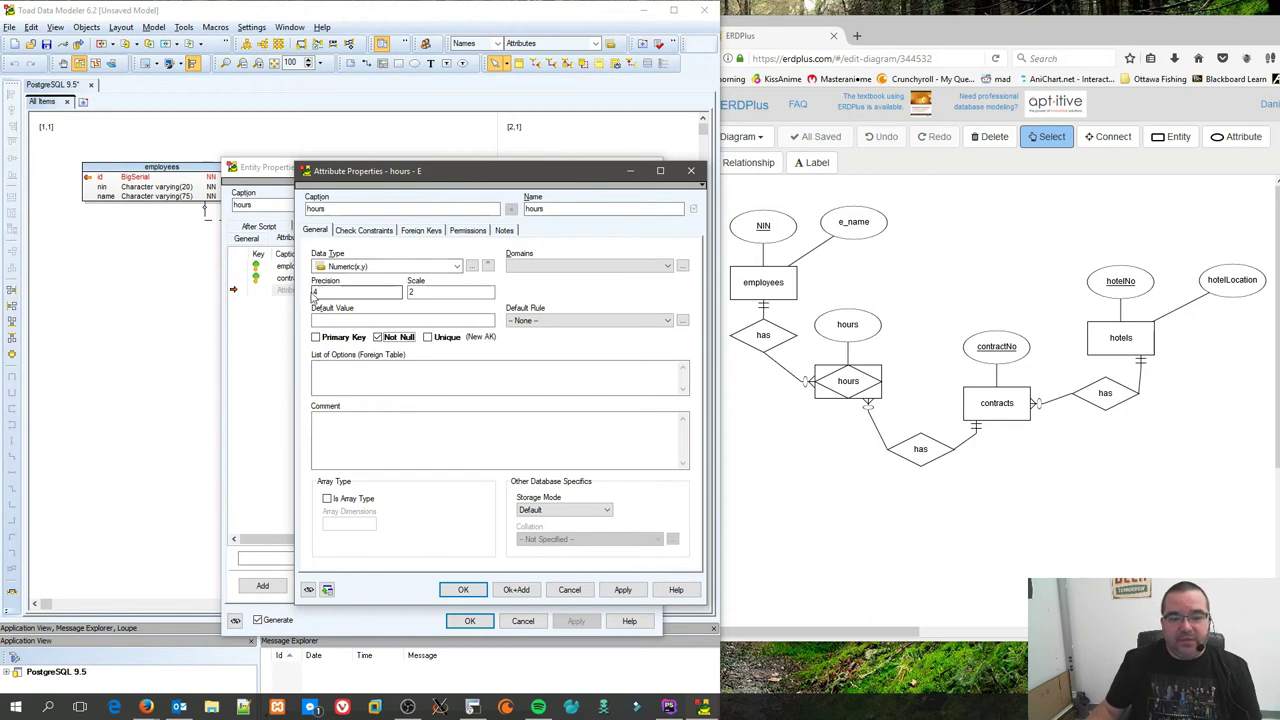
left_click(461, 592)
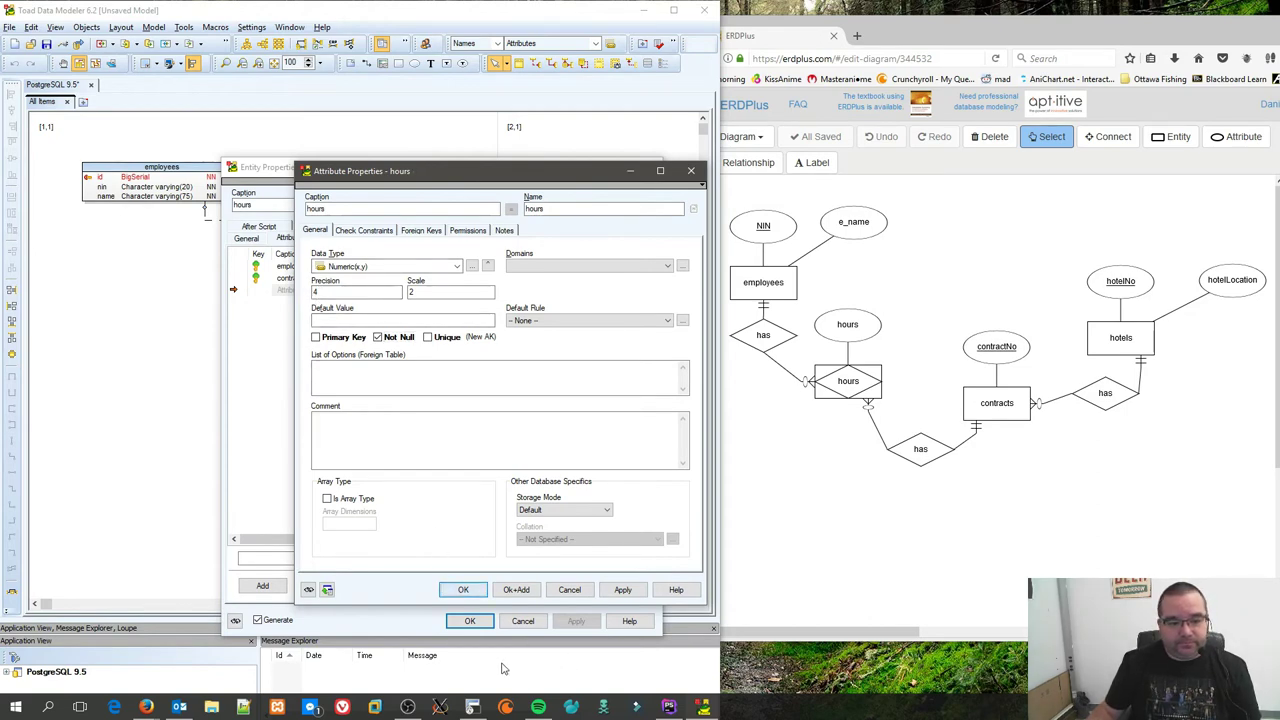
Step: Move hours further left and contracts further right to straighten the relationship lines
left_click(470, 622)
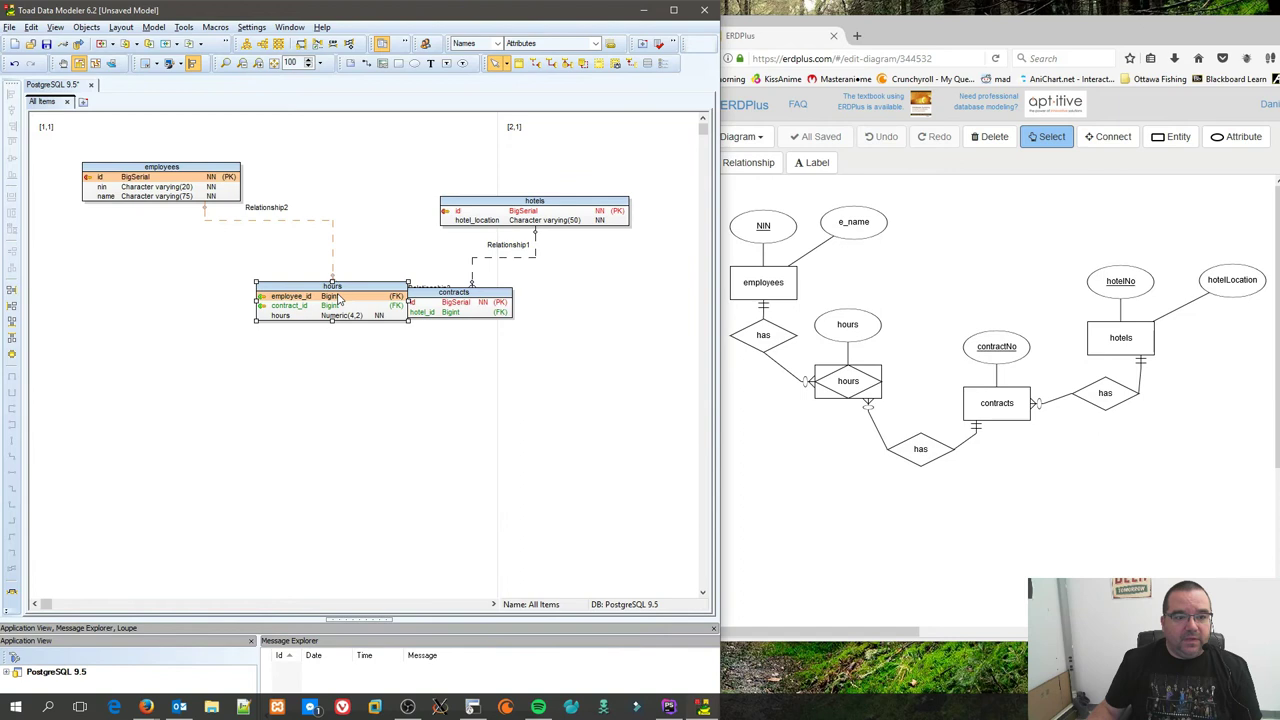
left_click_drag(337, 297, 257, 303)
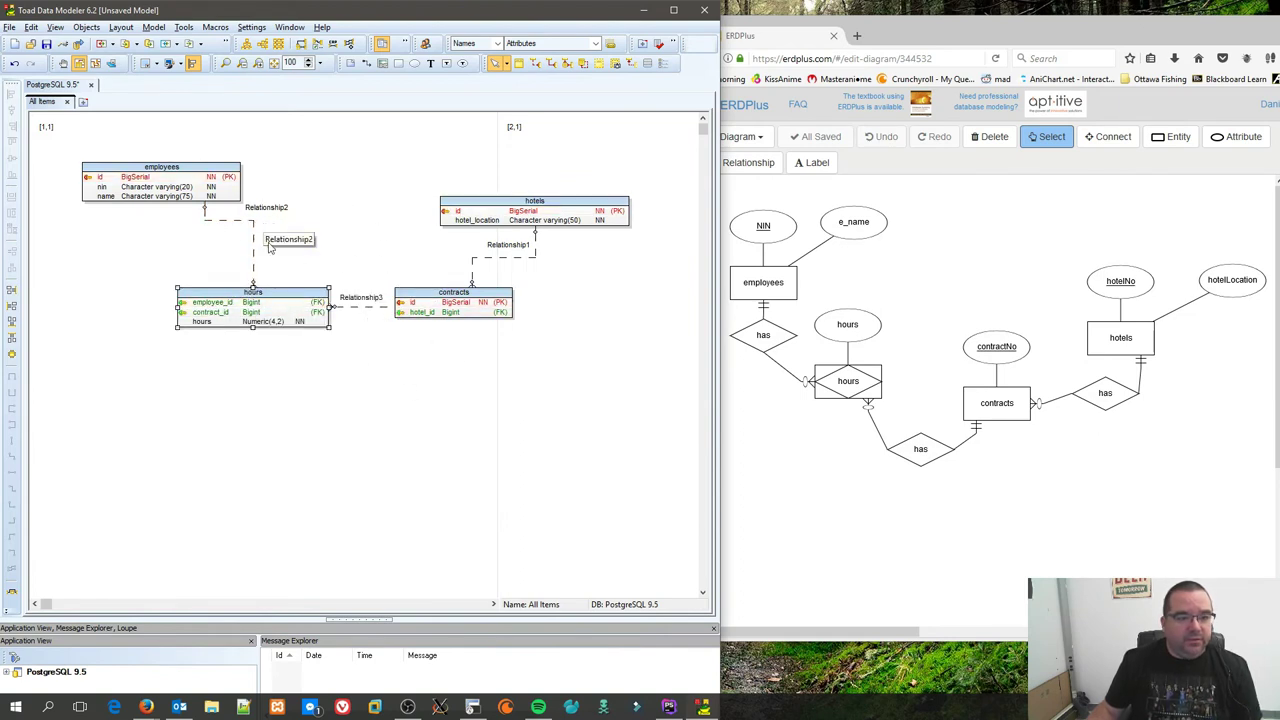
left_click(354, 377)
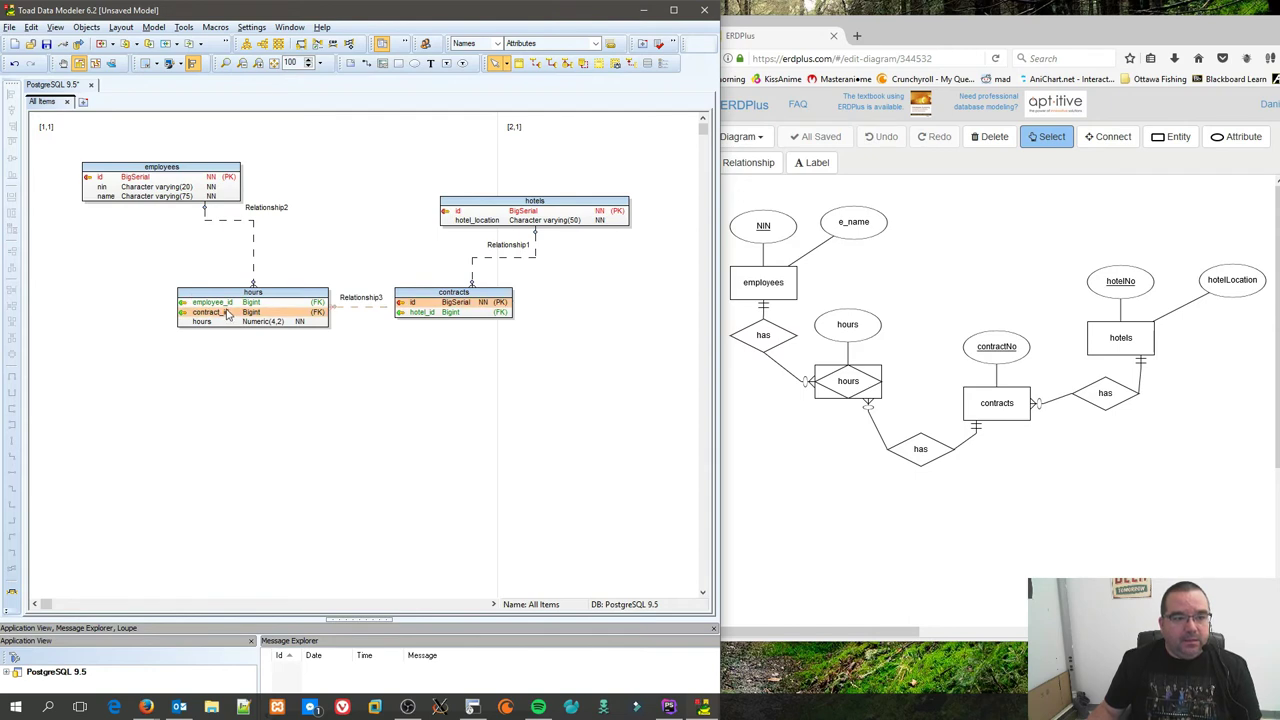
left_click_drag(455, 293, 504, 298)
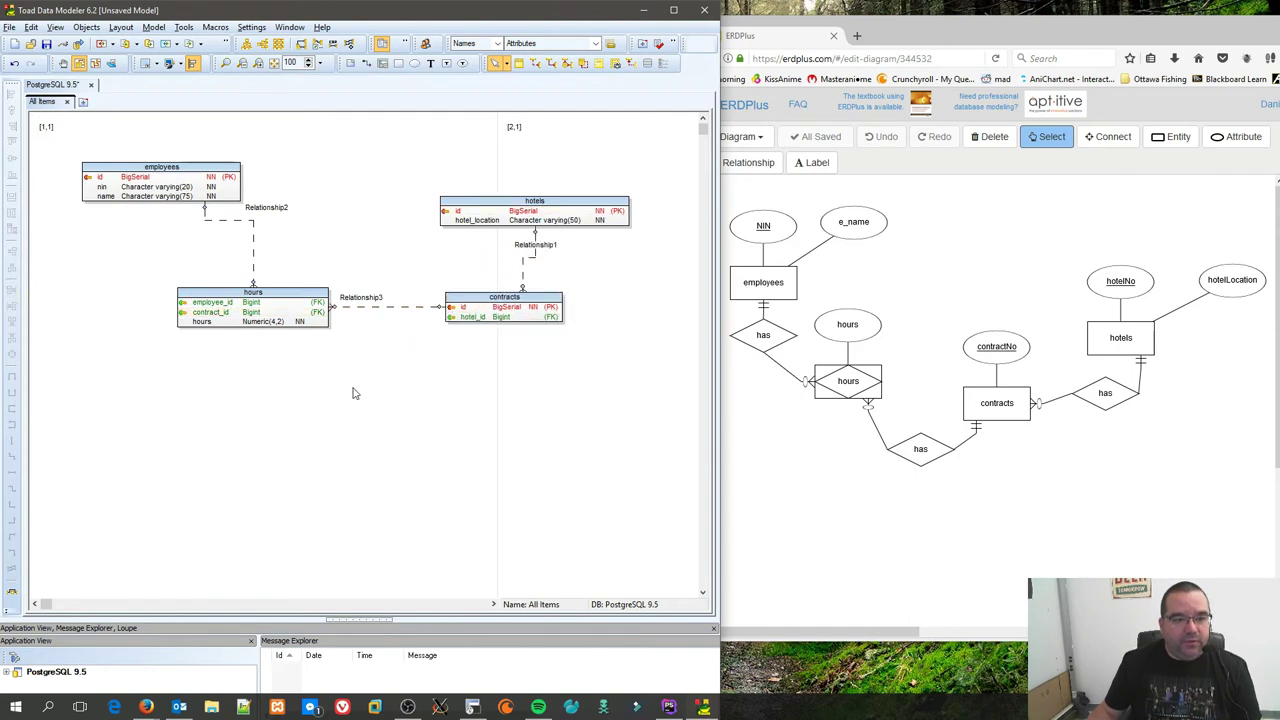
double_click(243, 292)
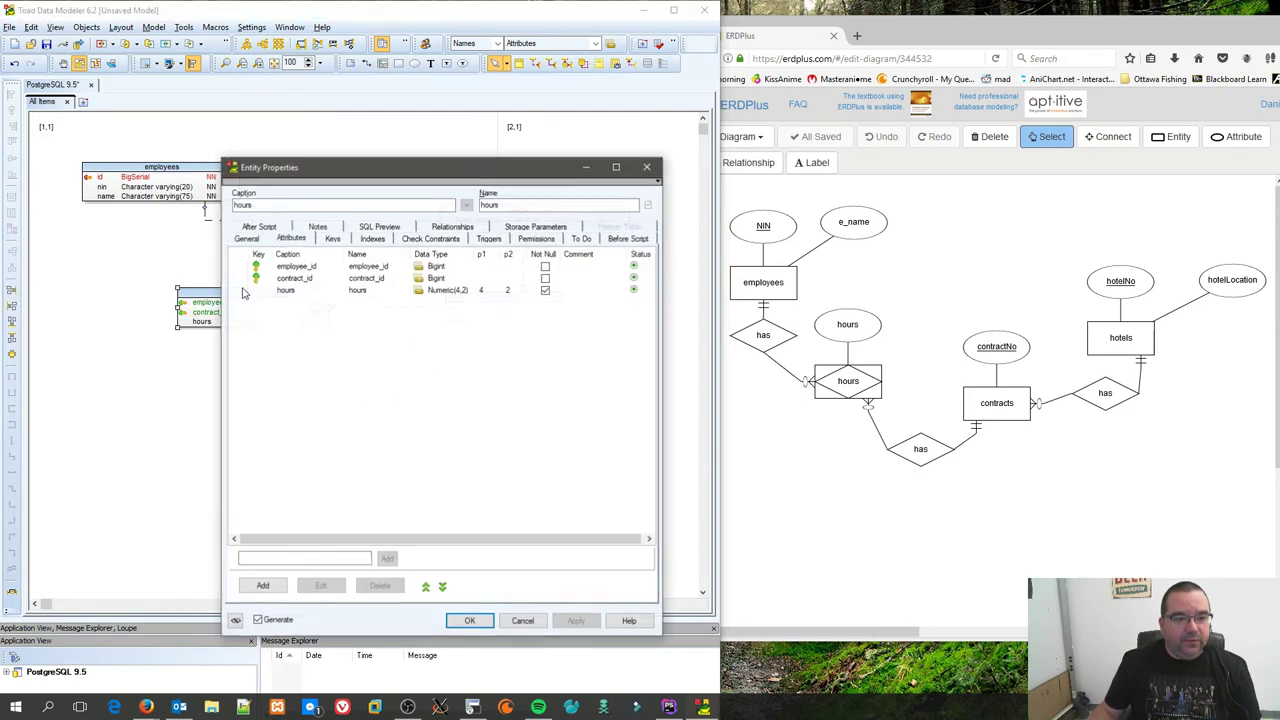
Step: Make employee_id and contract_id Not Null and together the primary key of hours
left_click(545, 266)
left_click(545, 278)
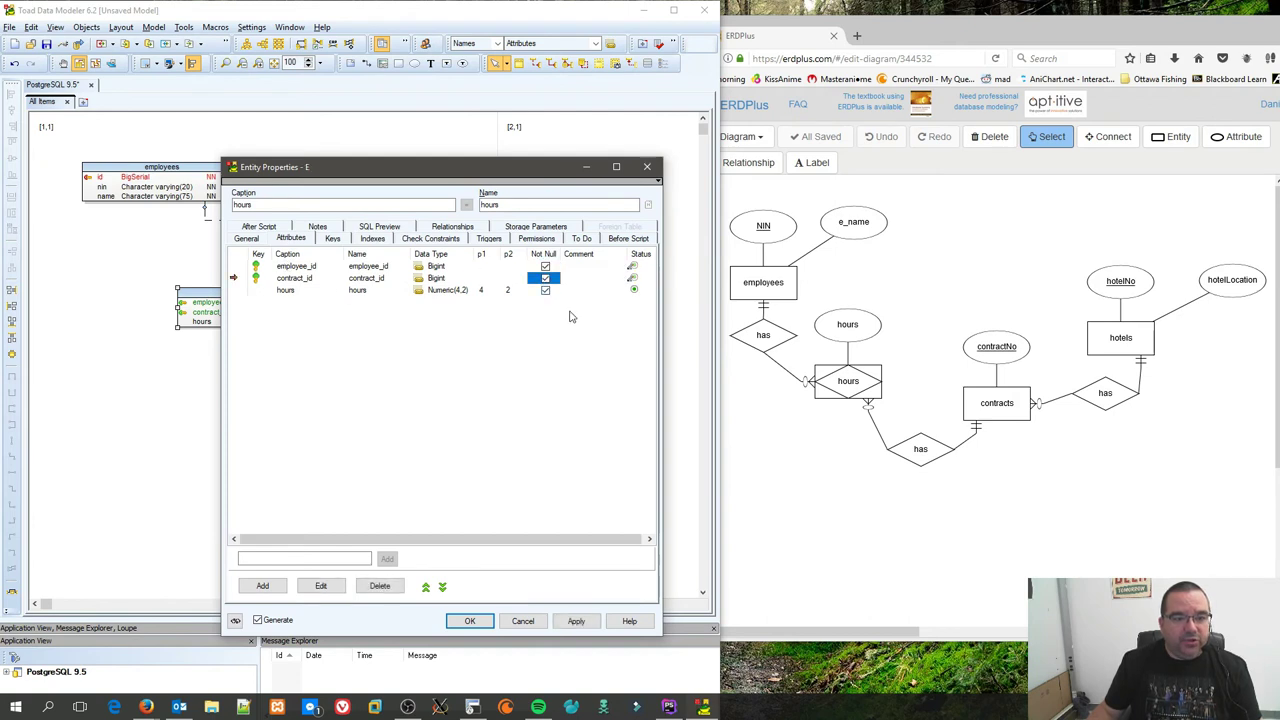
left_click(260, 267)
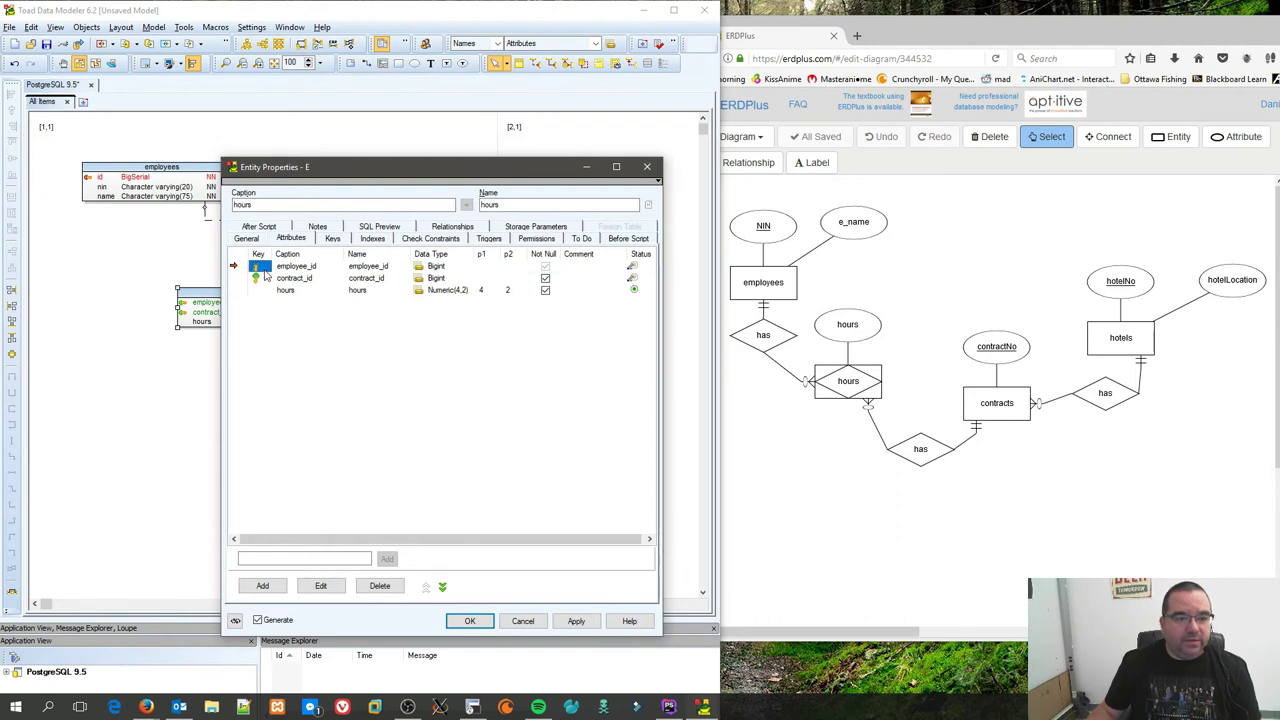
left_click(256, 279)
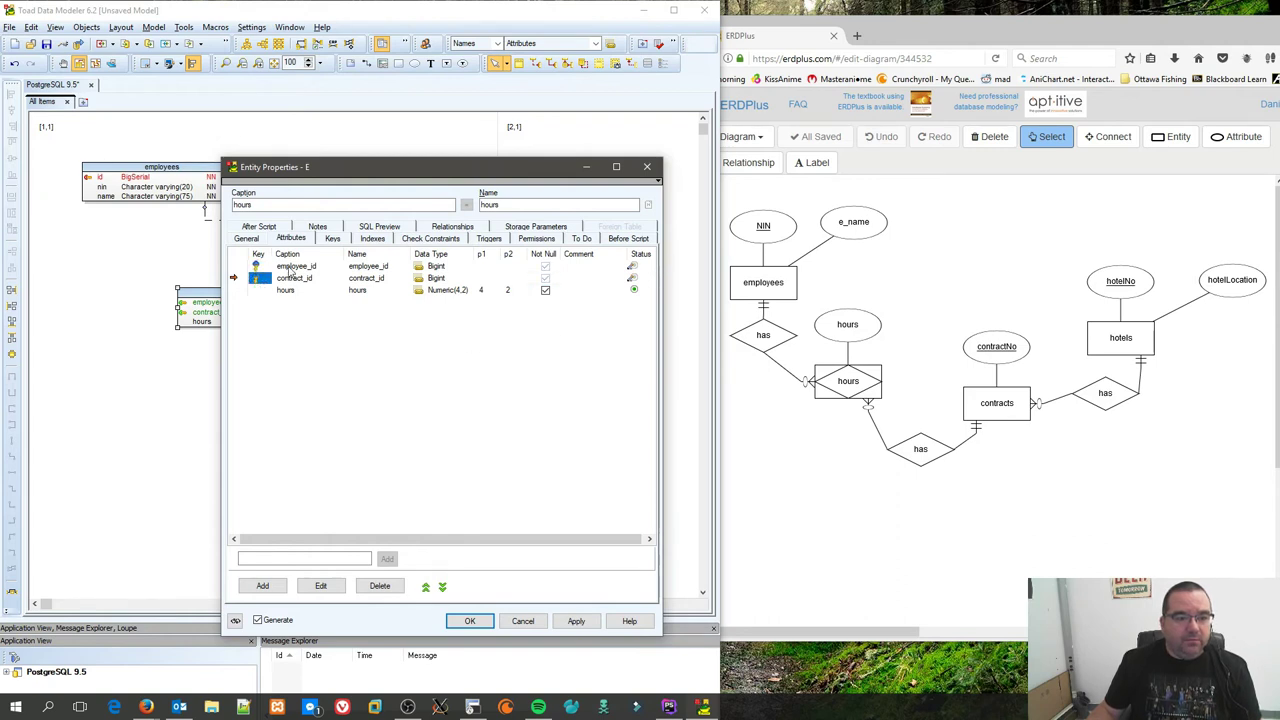
double_click(292, 267)
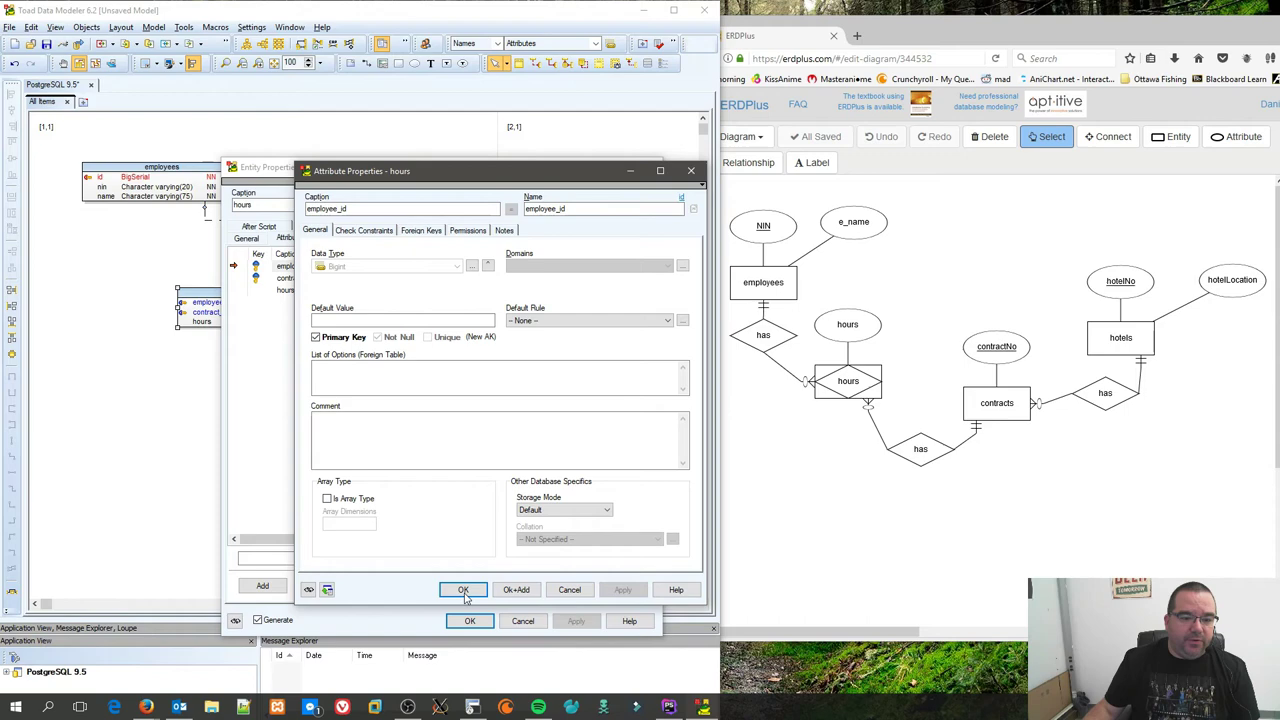
left_click(463, 589)
left_click(477, 624)
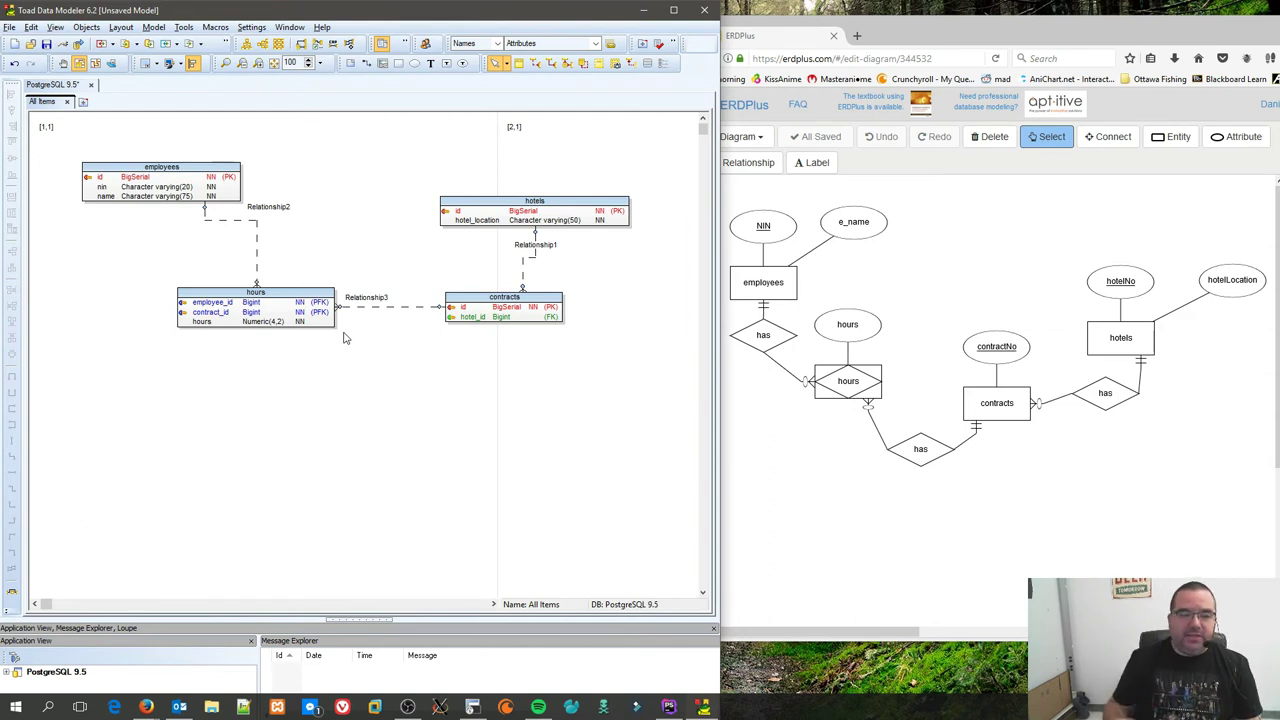
Step: Add an attribute named id with data type BigSerial to the hours table
double_click(255, 303)
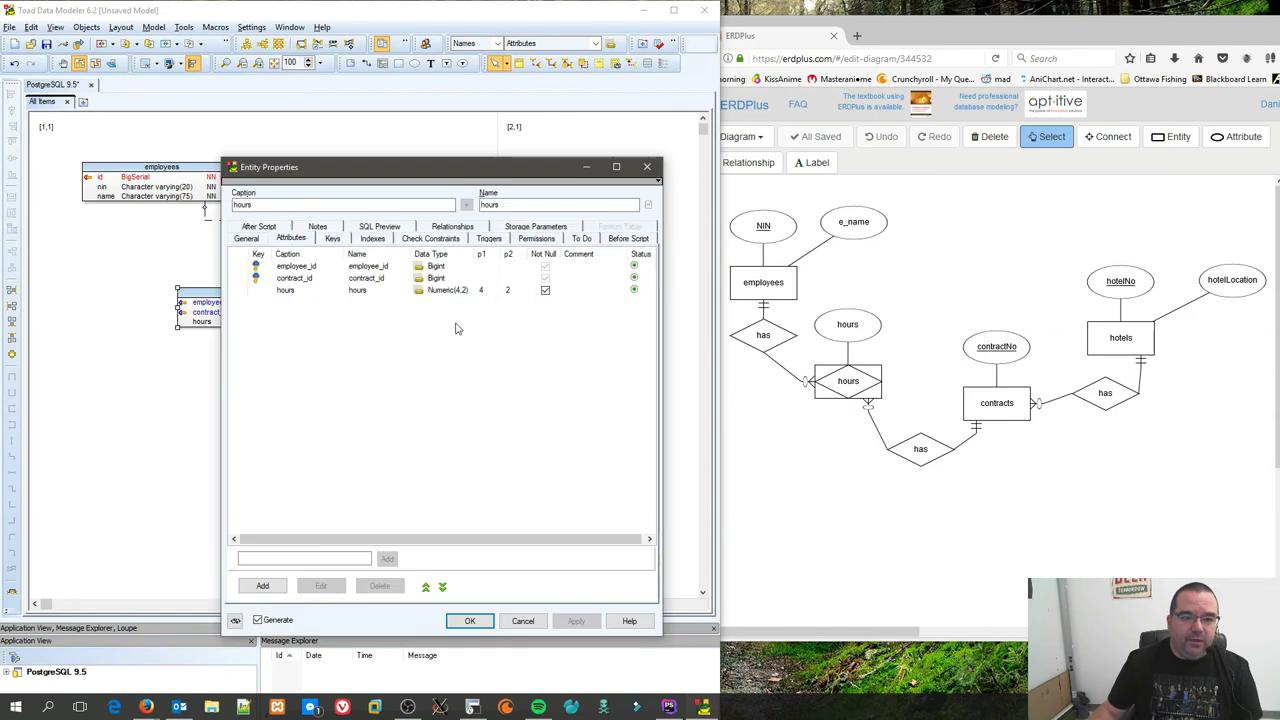
left_click(257, 268)
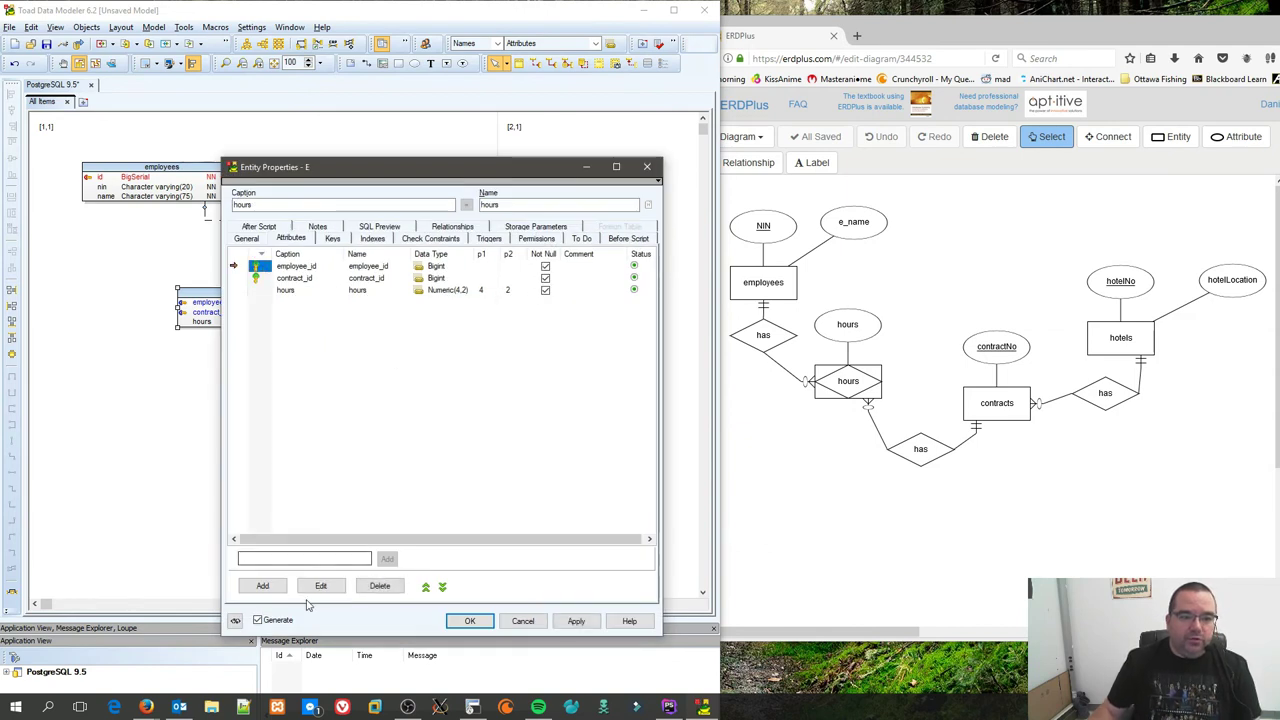
left_click(262, 585)
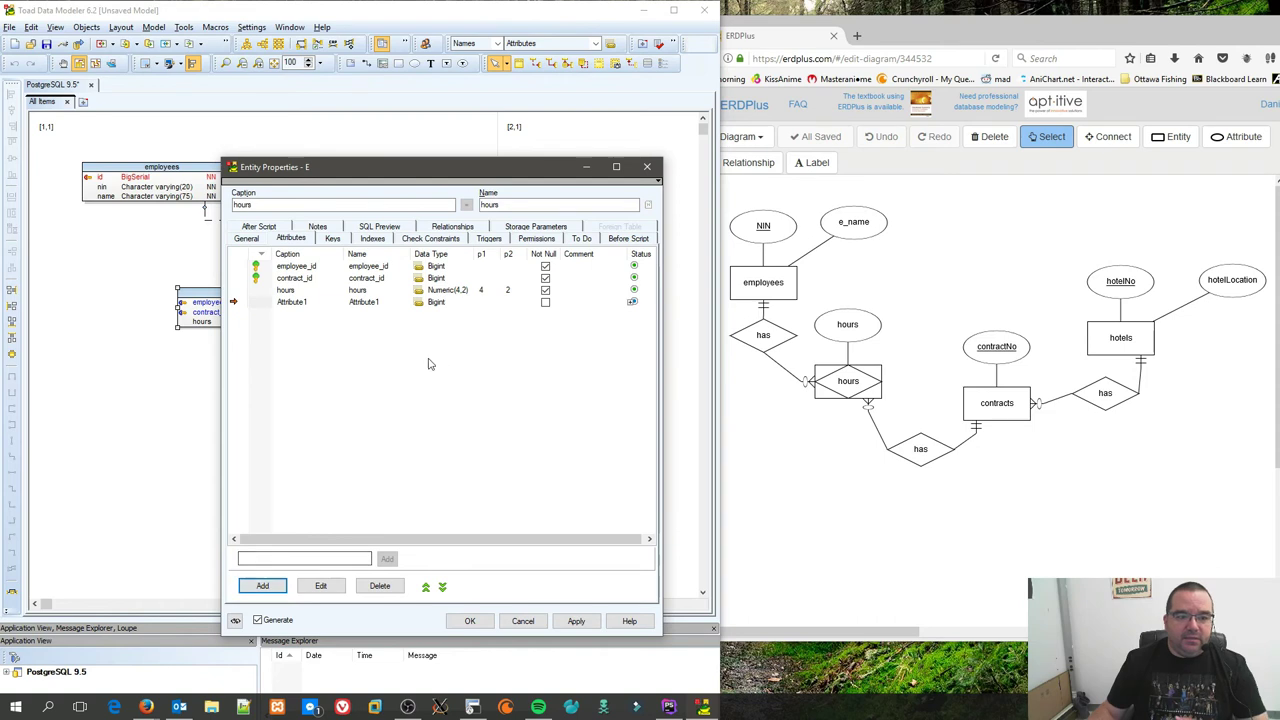
double_click(291, 304)
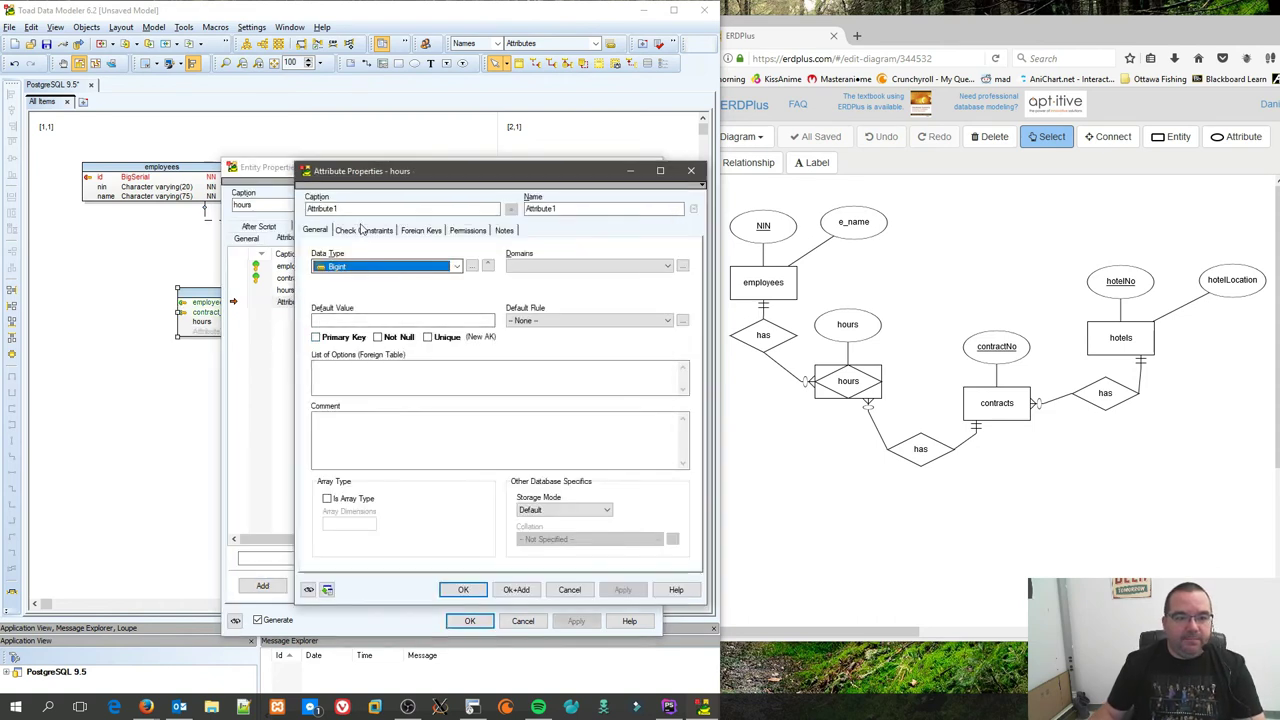
double_click(335, 208)
type("id")
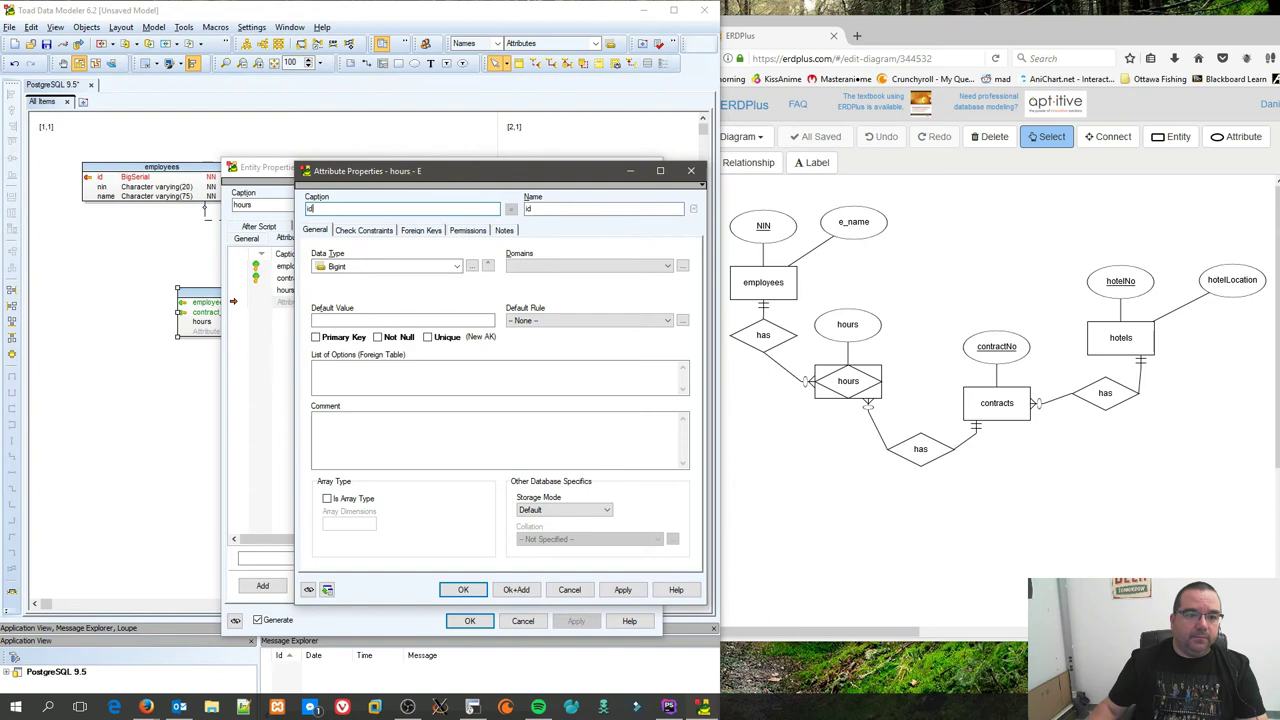
left_click(350, 266)
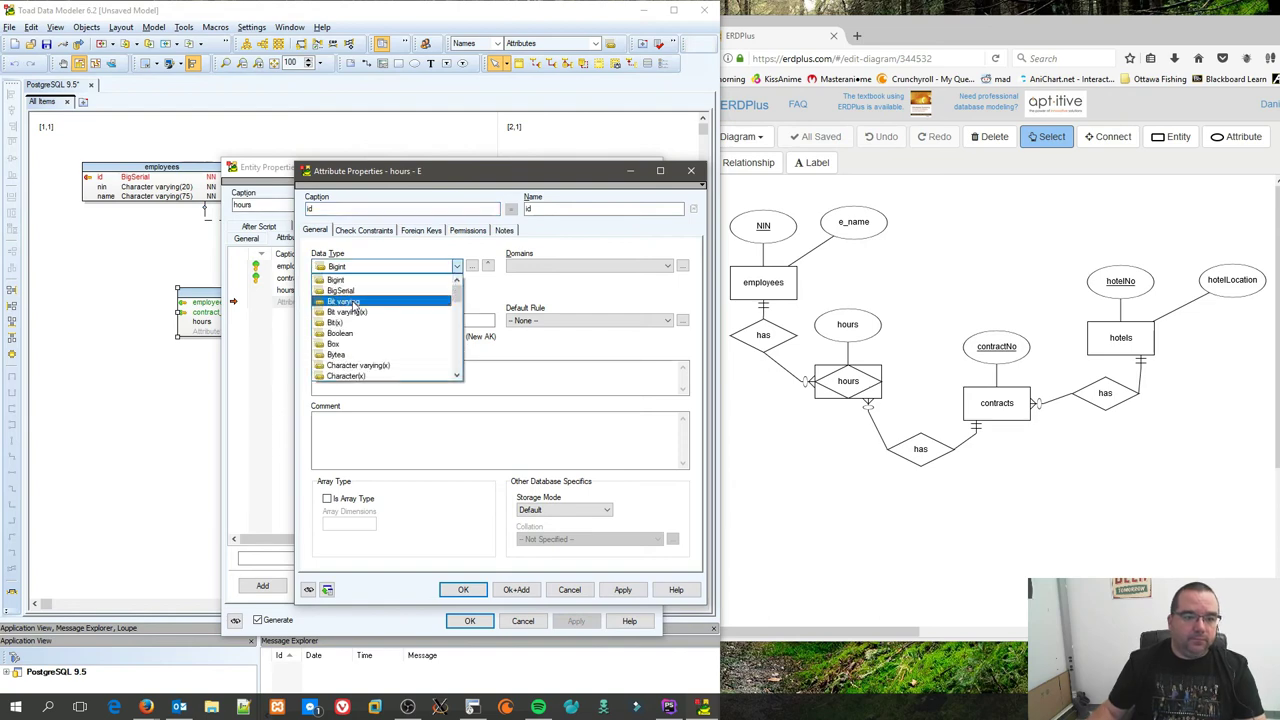
left_click(341, 291)
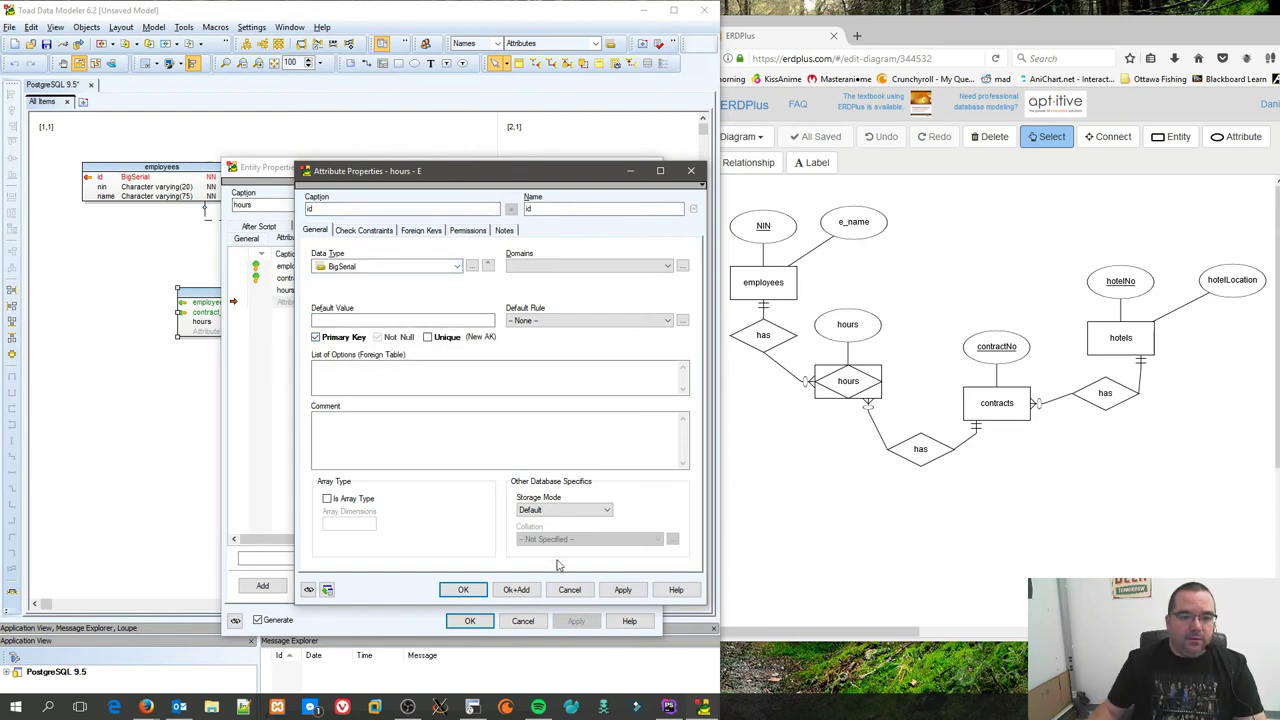
left_click(460, 590)
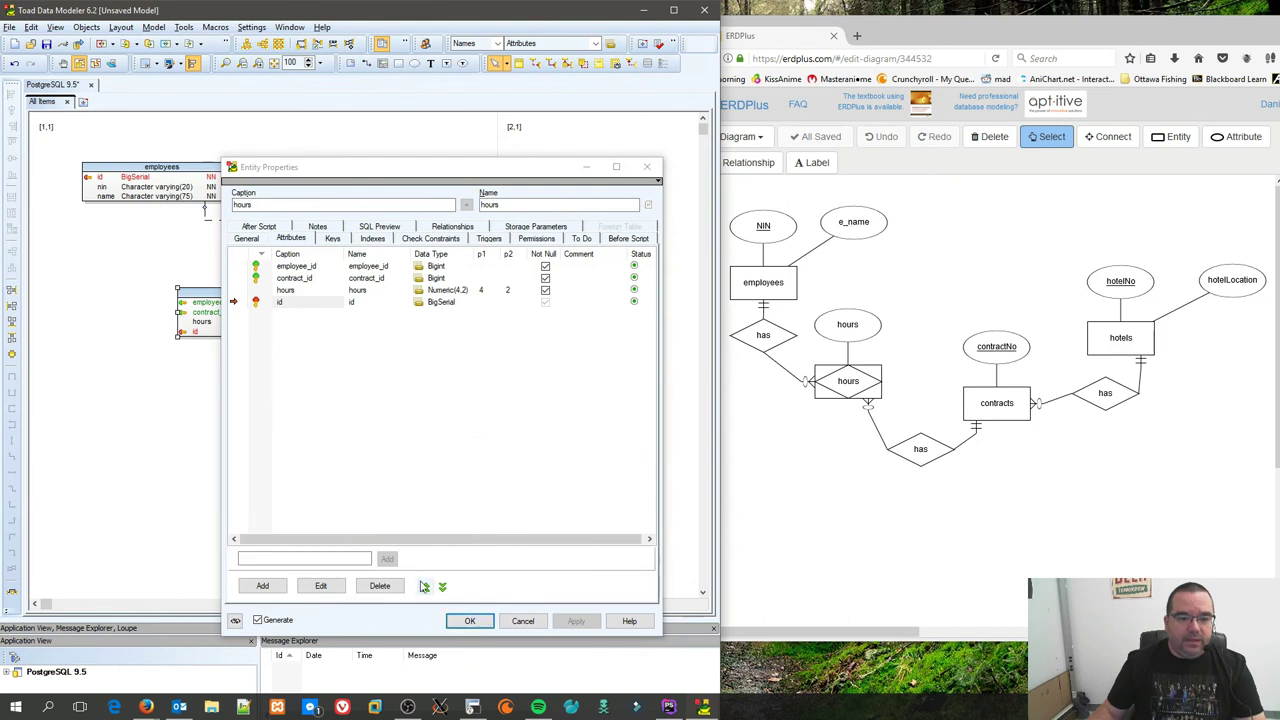
Step: Move id to the top of the hours attribute list using manual ordering
left_click(424, 587)
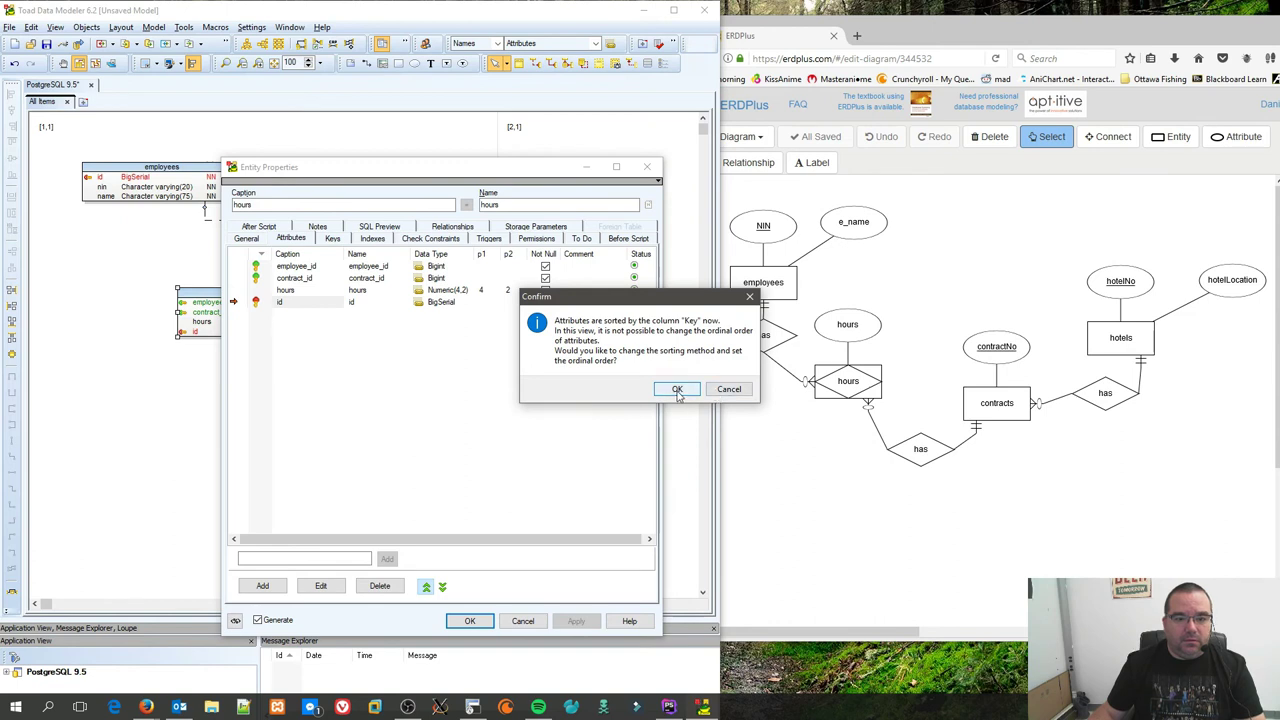
left_click(677, 390)
left_click(424, 587)
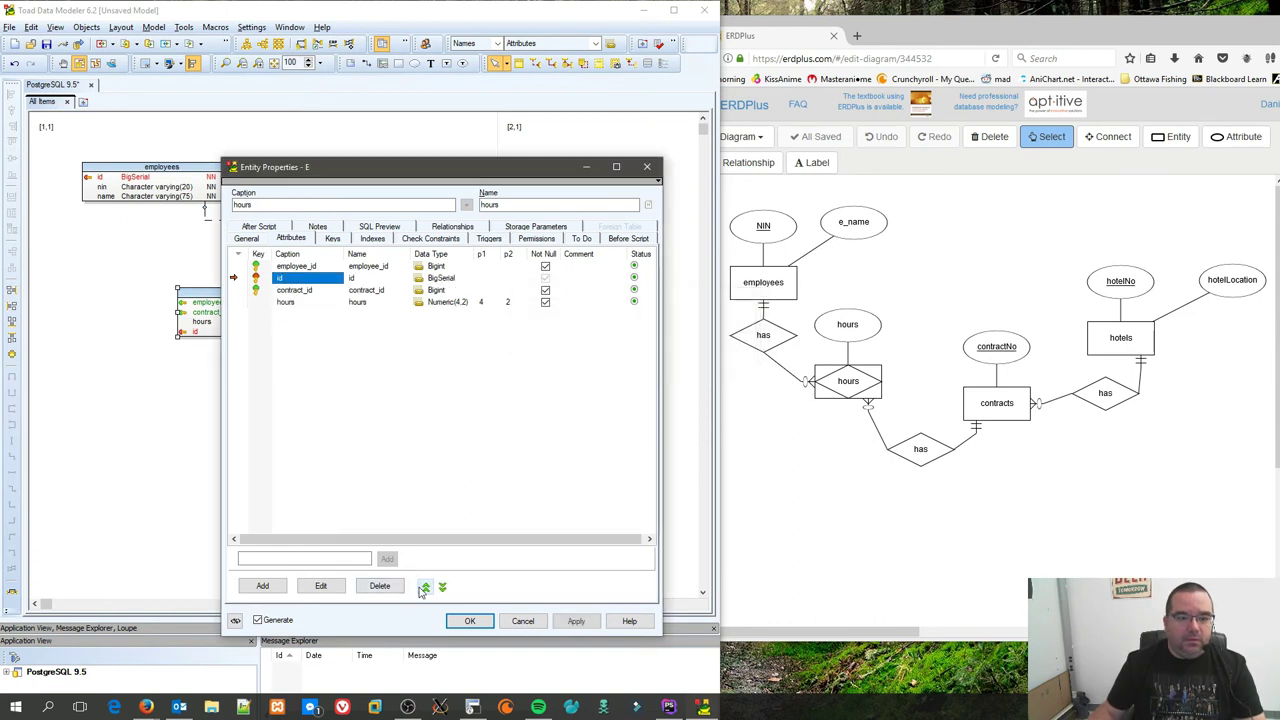
left_click(424, 587)
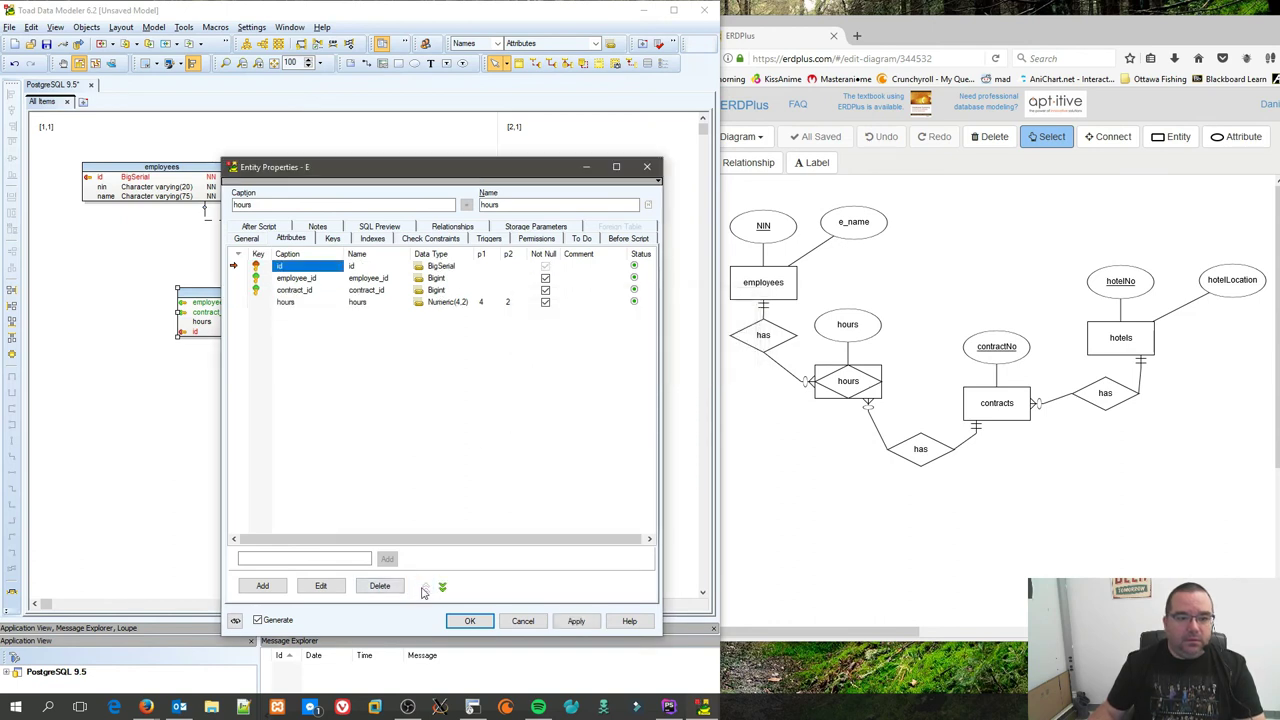
left_click(469, 621)
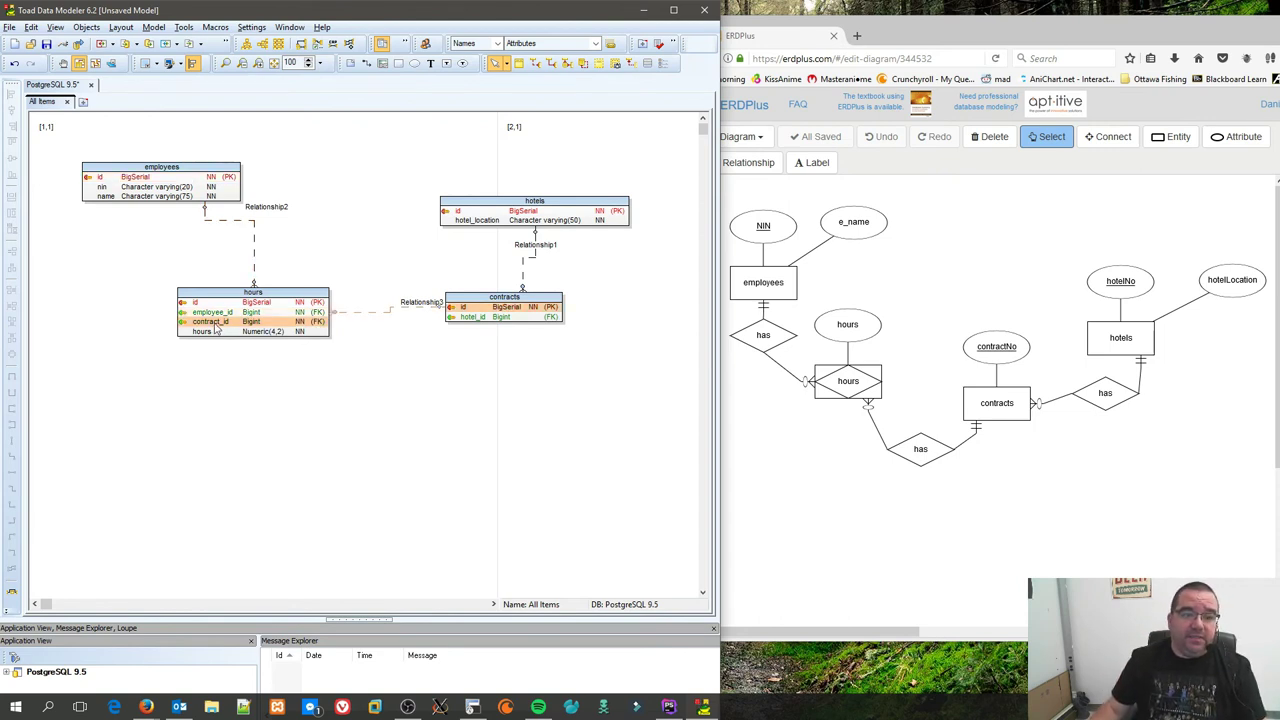
left_click(210, 308)
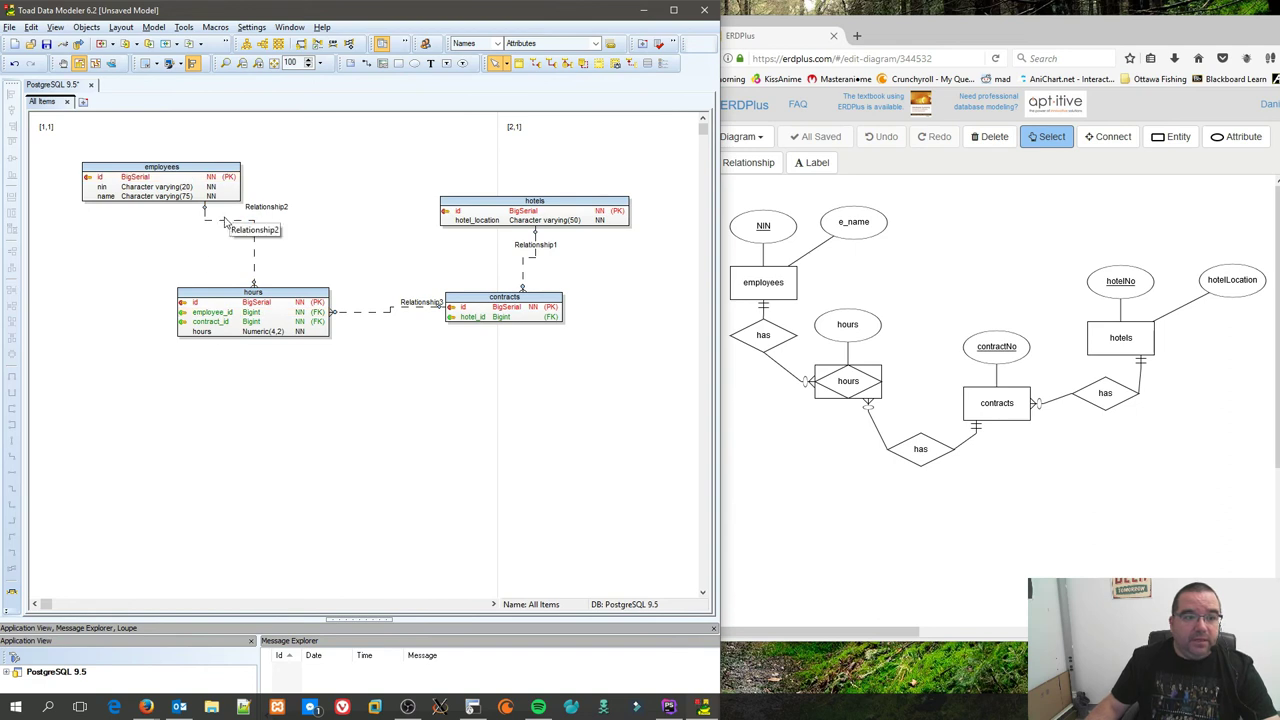
Step: Make the employees–hours relationship Mandatory Parent and name it employee_hours
double_click(220, 221)
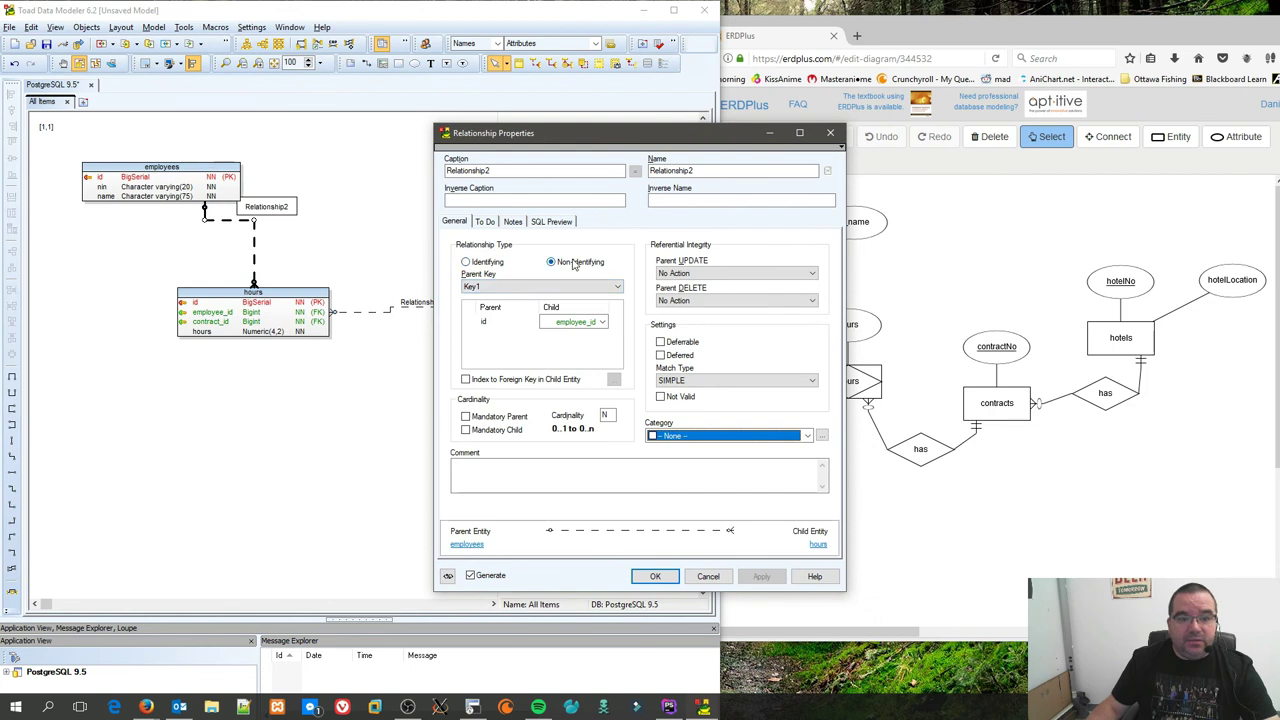
left_click(502, 417)
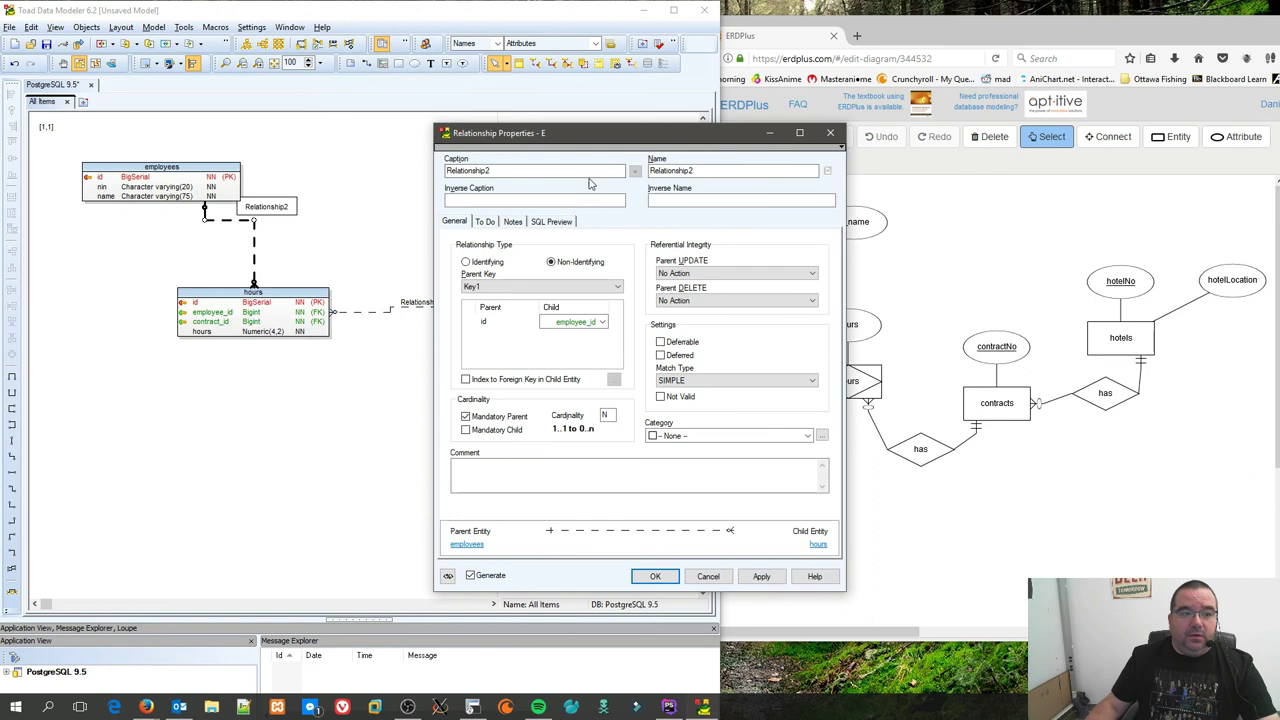
left_click(511, 172)
double_click(511, 172)
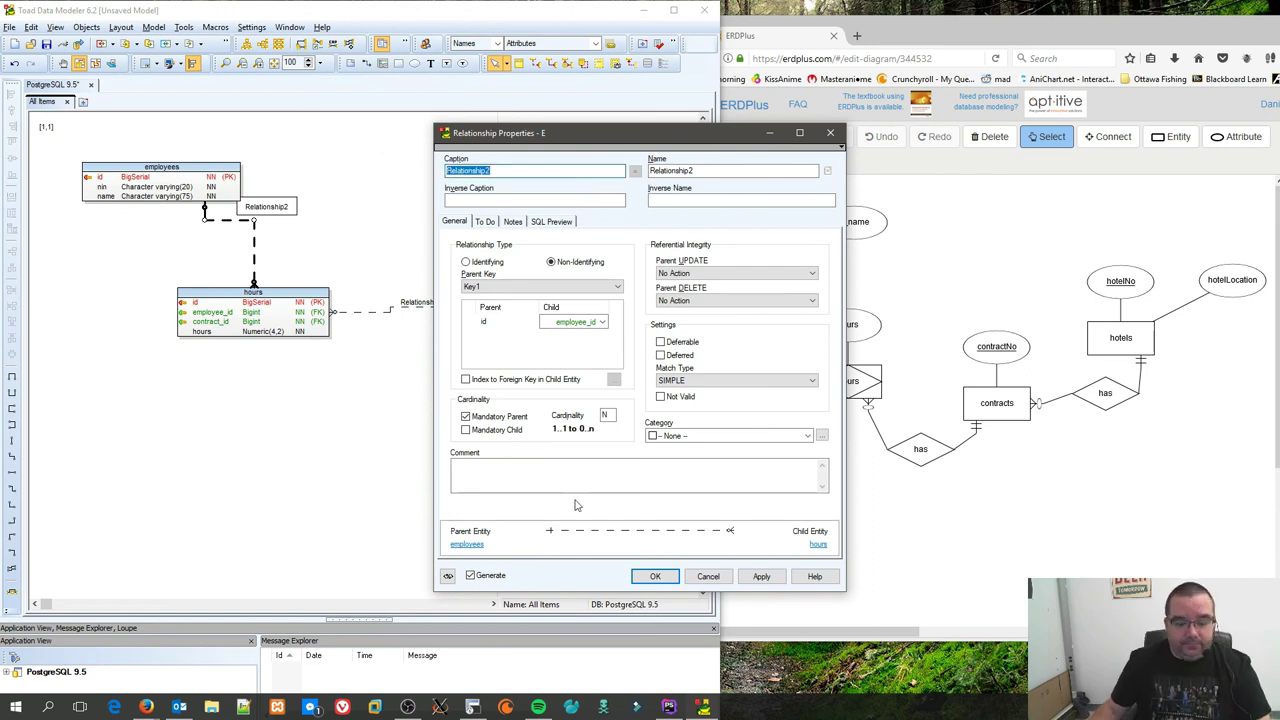
type("employee_hours")
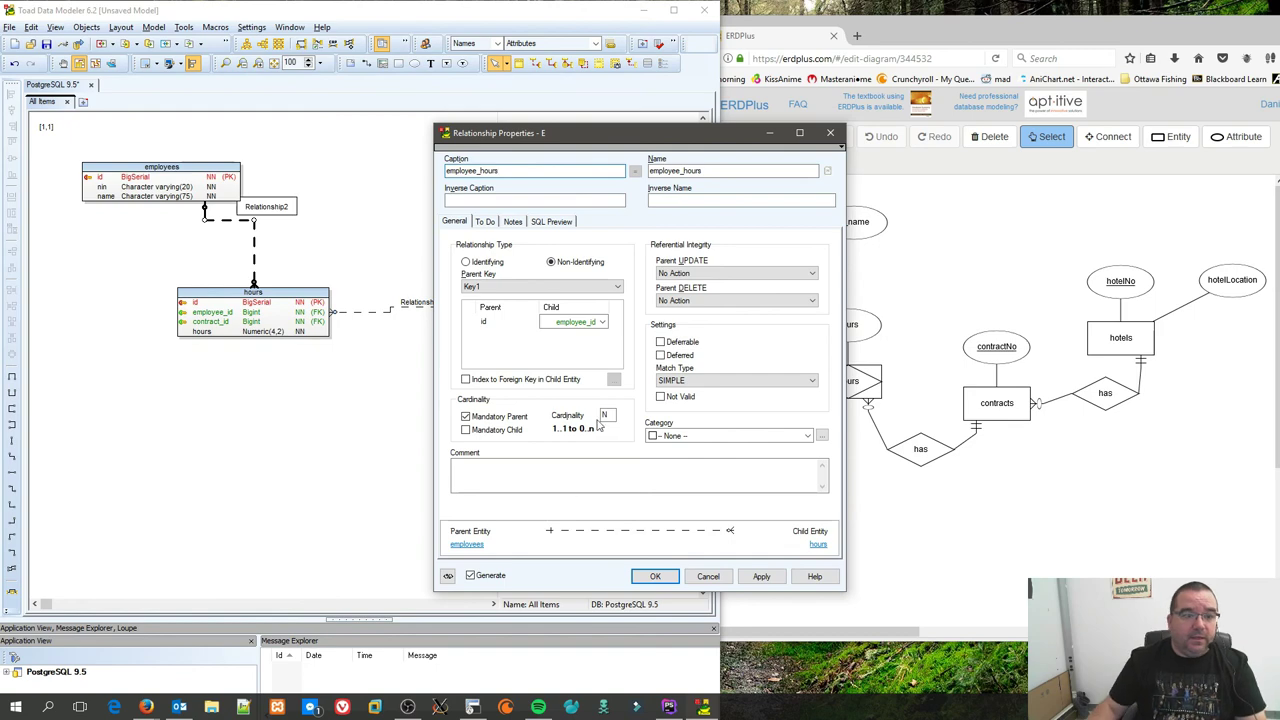
left_click(655, 576)
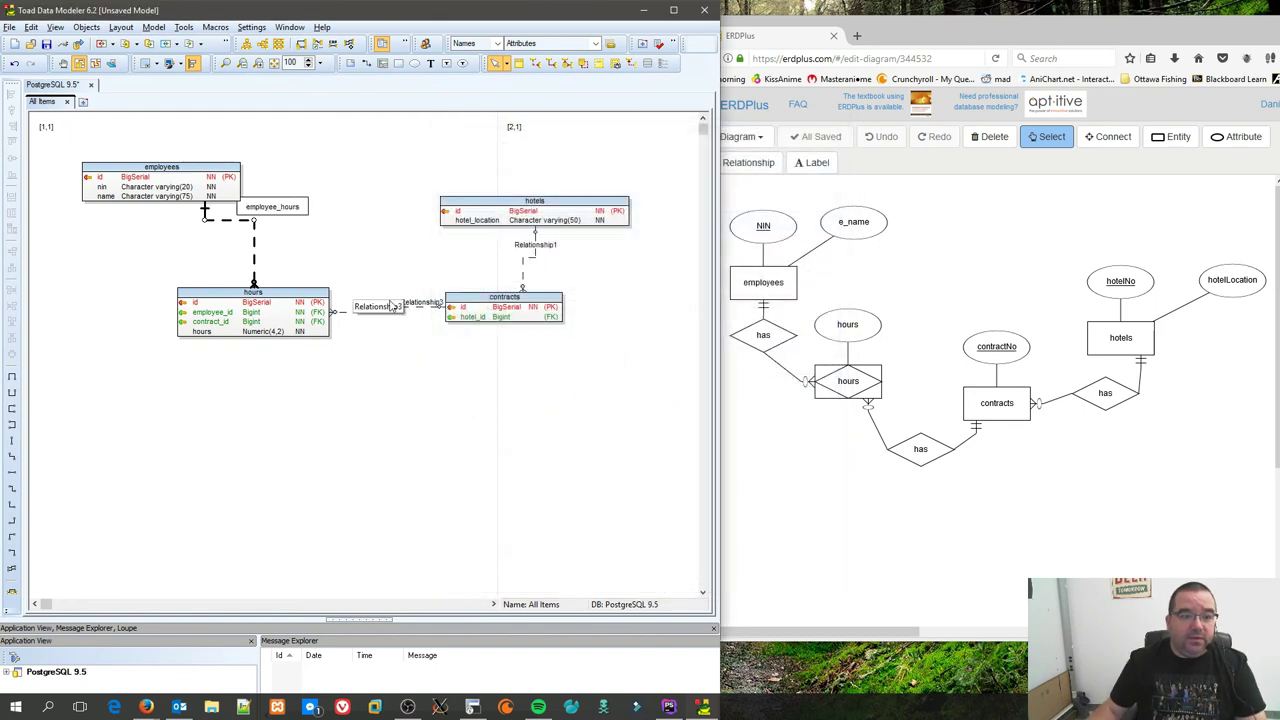
Step: Make the contracts–hours relationship Mandatory Parent and name it contract_hours
left_click(373, 340)
double_click(421, 314)
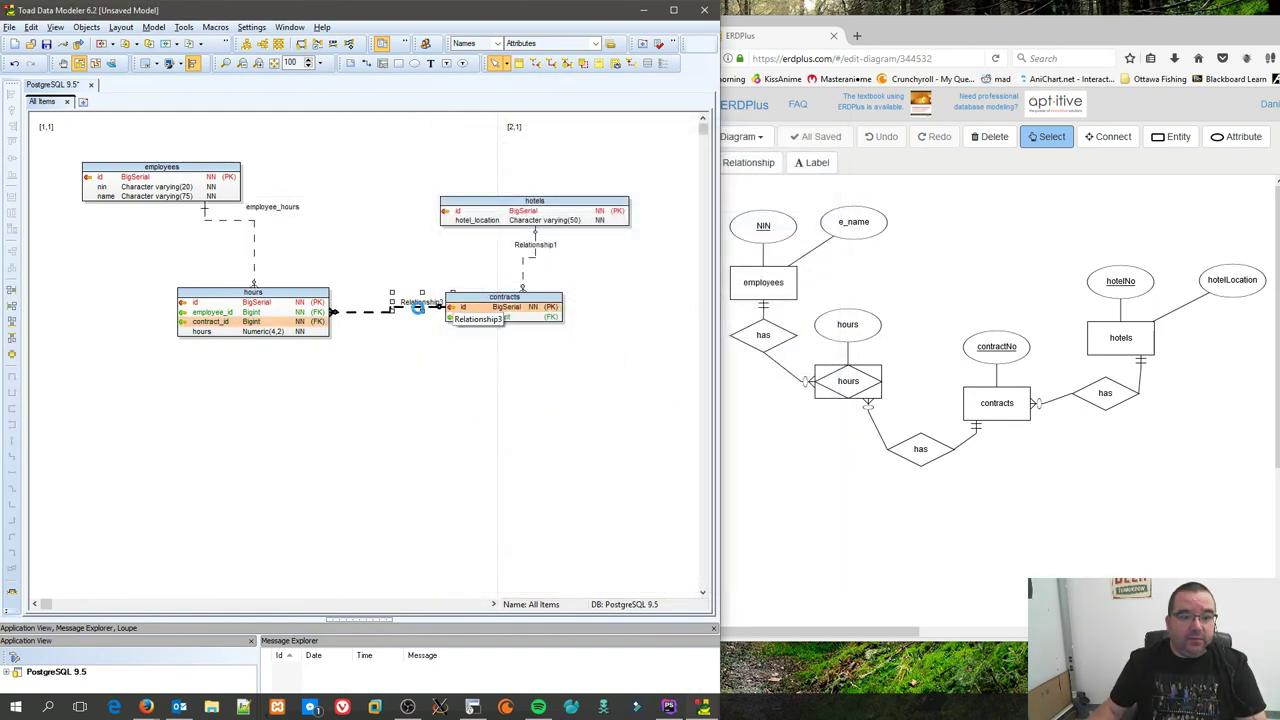
left_click(496, 418)
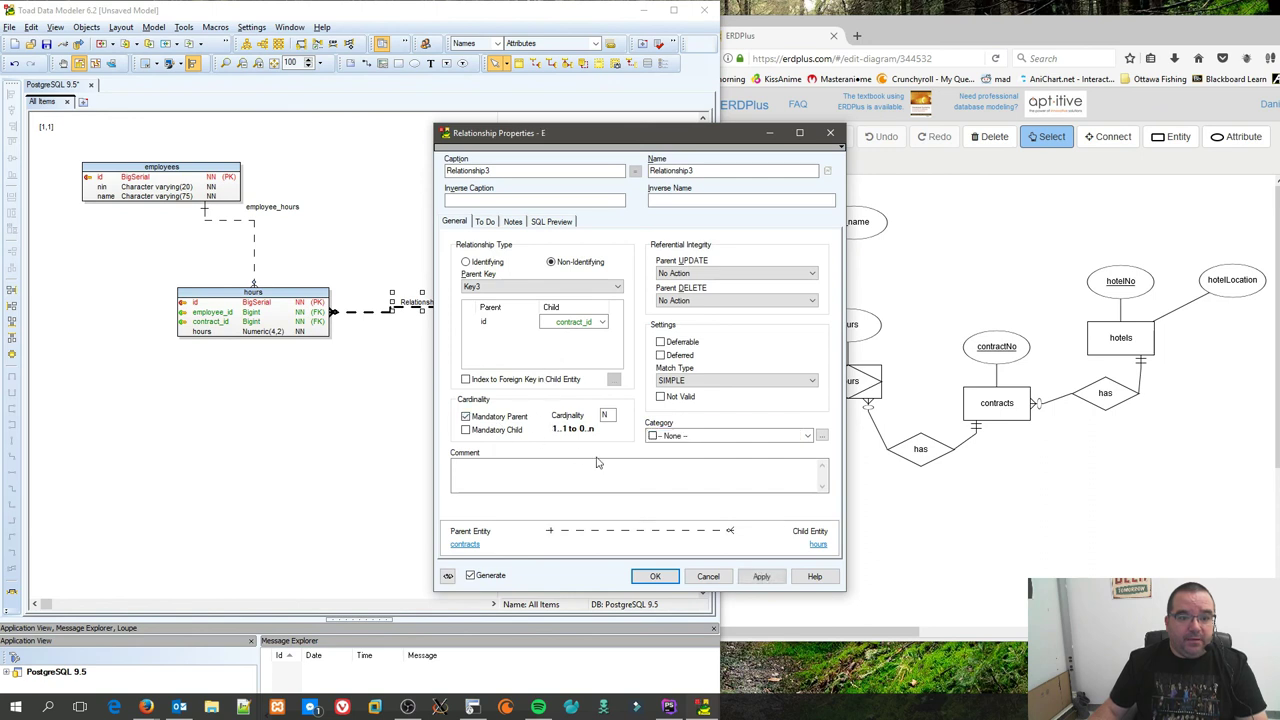
double_click(529, 171)
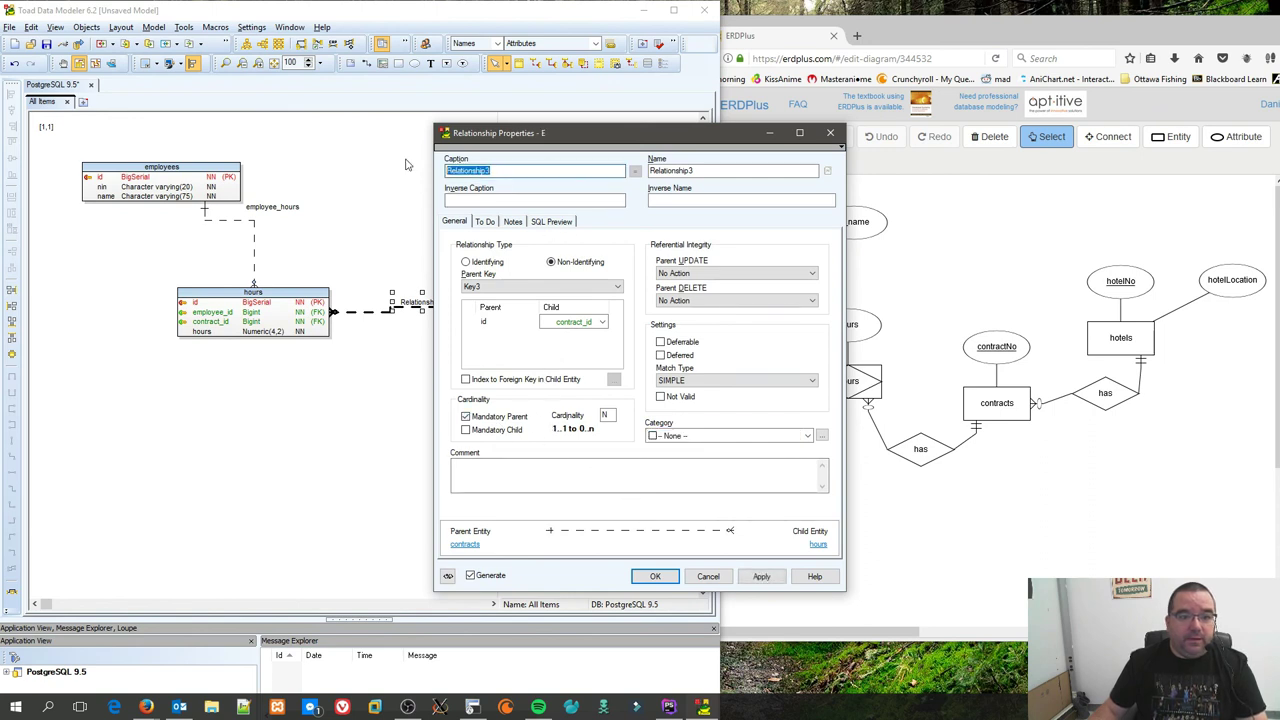
type("contract_")
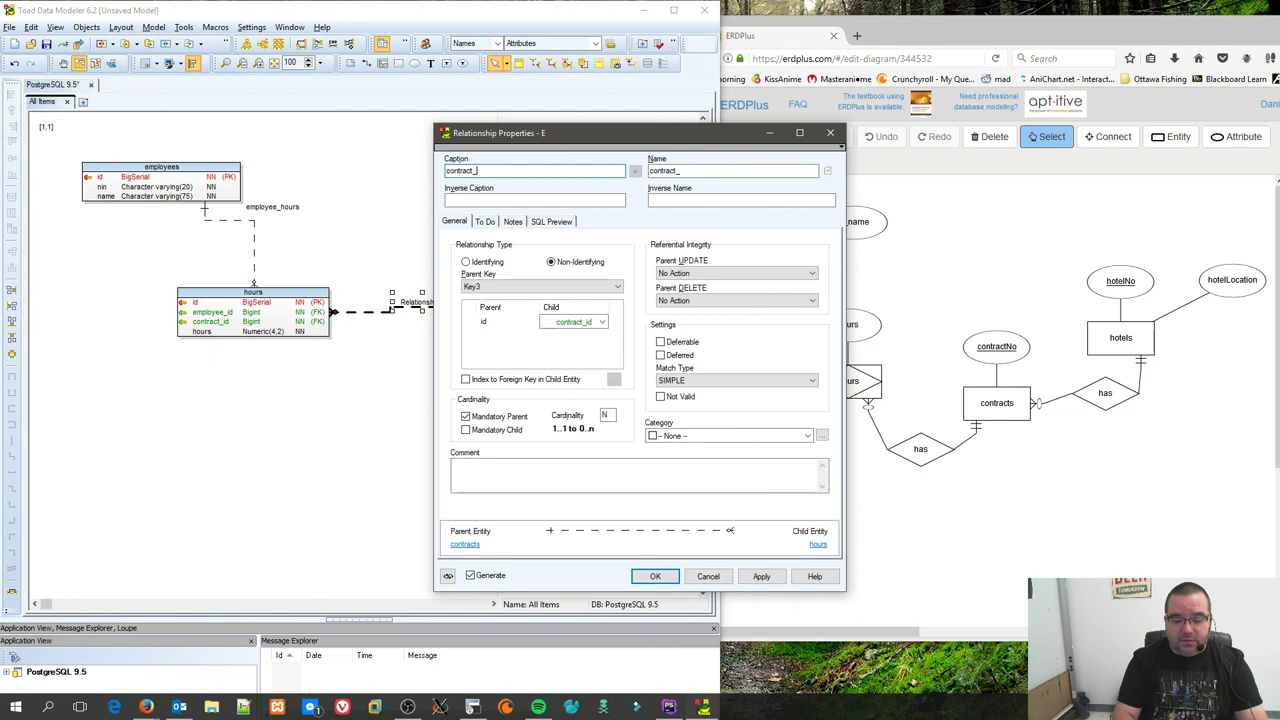
type("hours")
key("Return")
Step: Make the hotels–contracts relationship Mandatory Parent and name it hotel_contracts
left_click(530, 222)
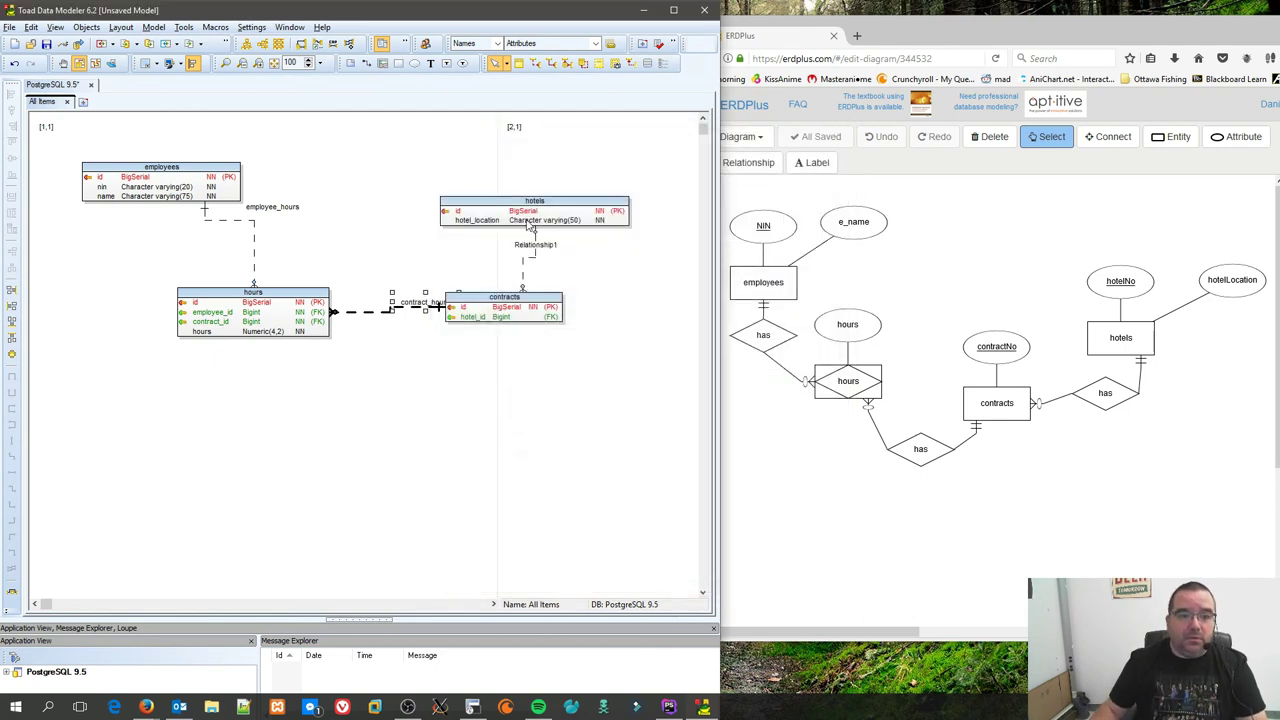
left_click(515, 310)
double_click(536, 255)
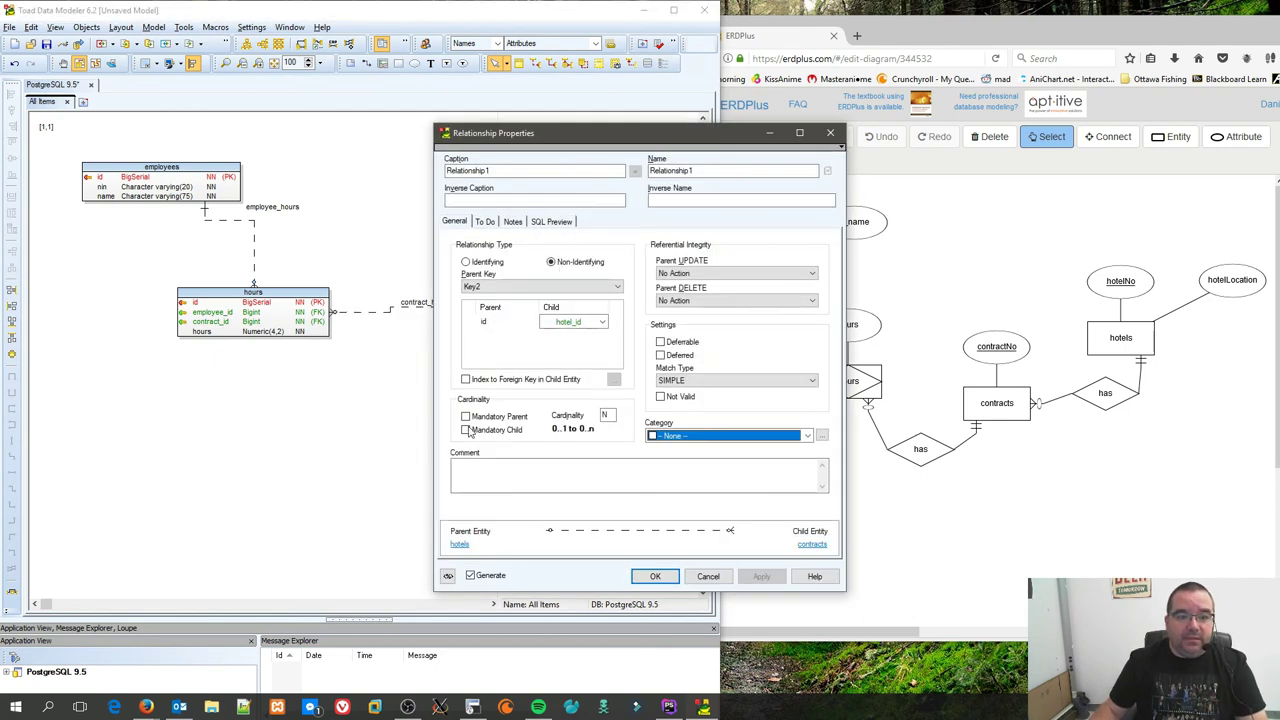
left_click(465, 416)
double_click(500, 171)
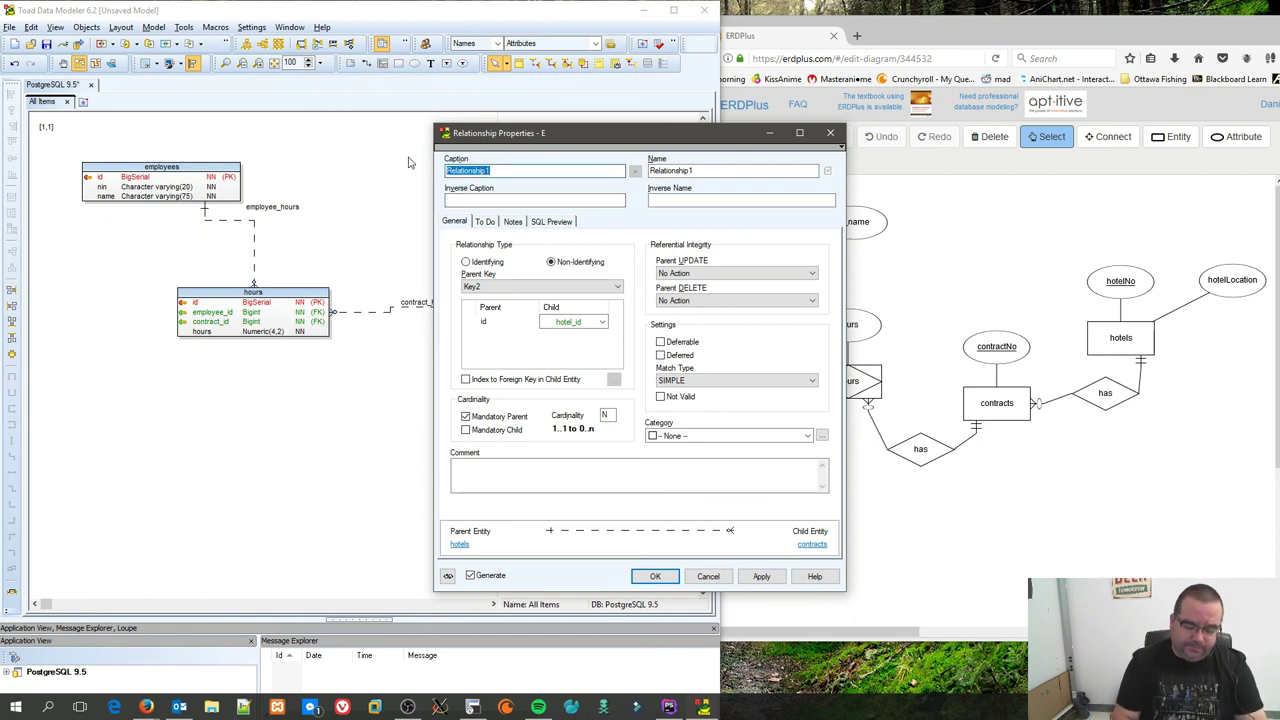
type("hotel_contracts")
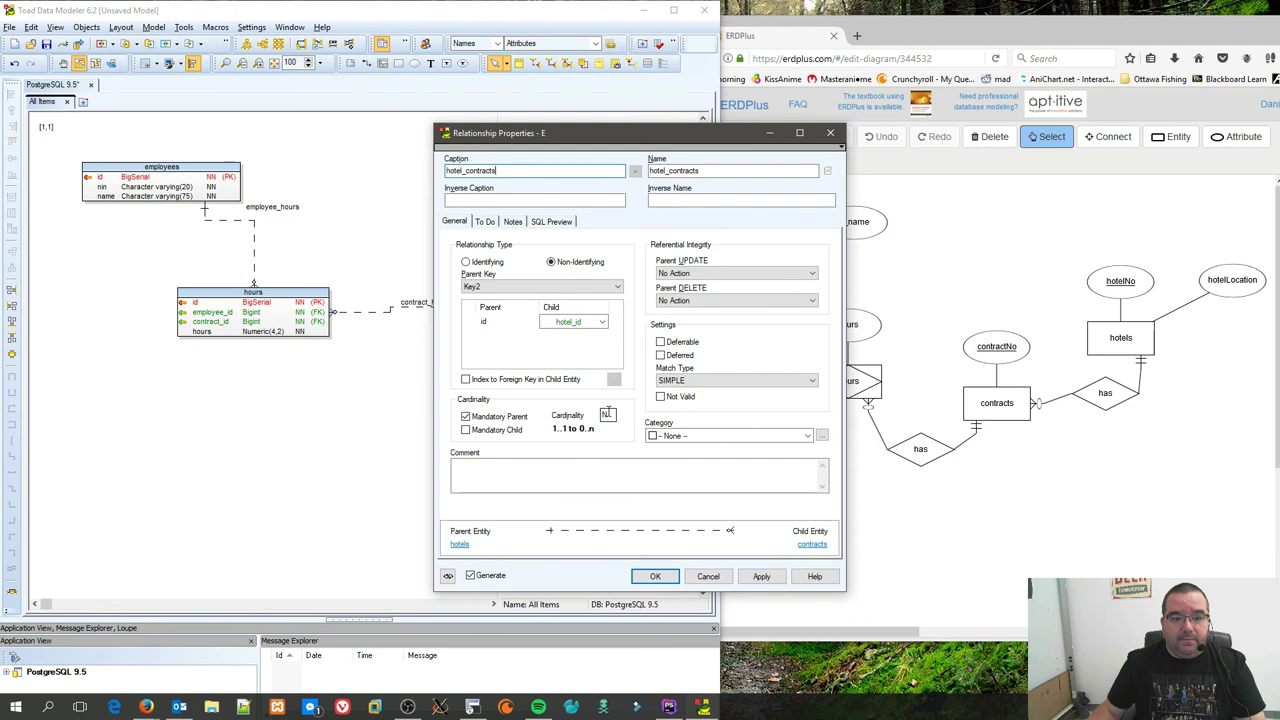
left_click(663, 579)
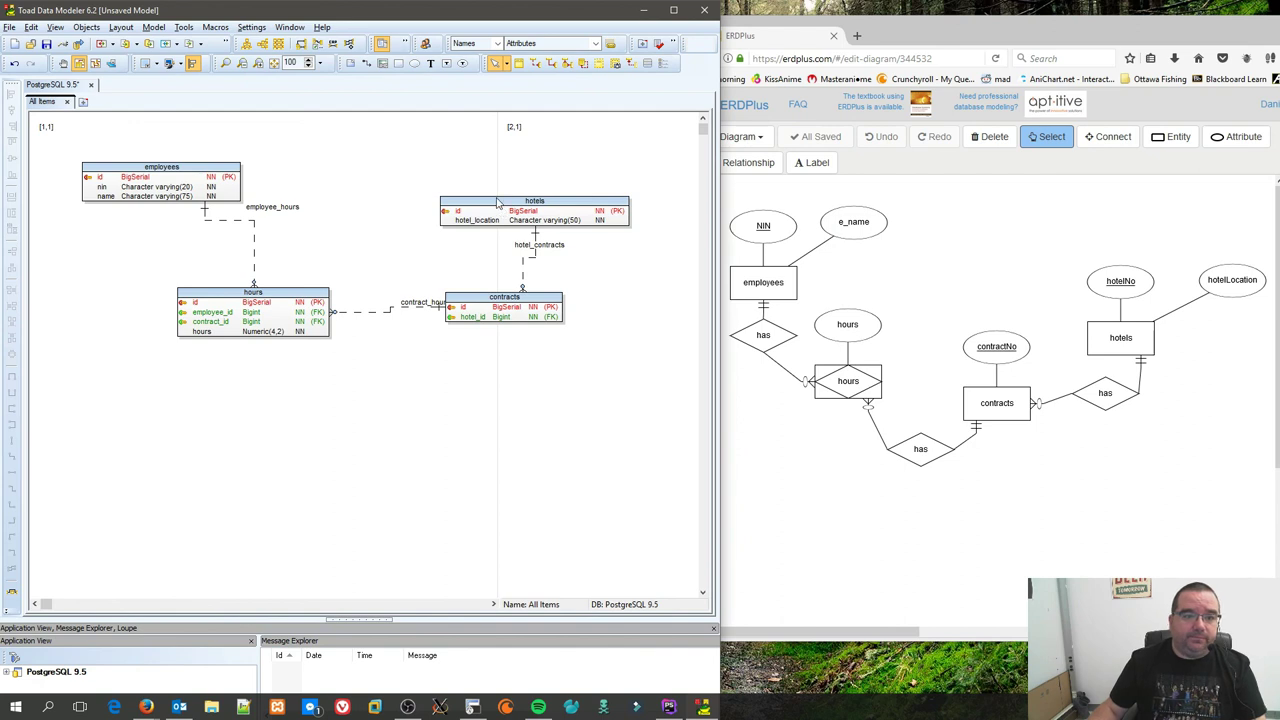
Step: Rearrange hotels, employees and hours compactly, with hours beneath employees
left_click_drag(502, 210, 482, 196)
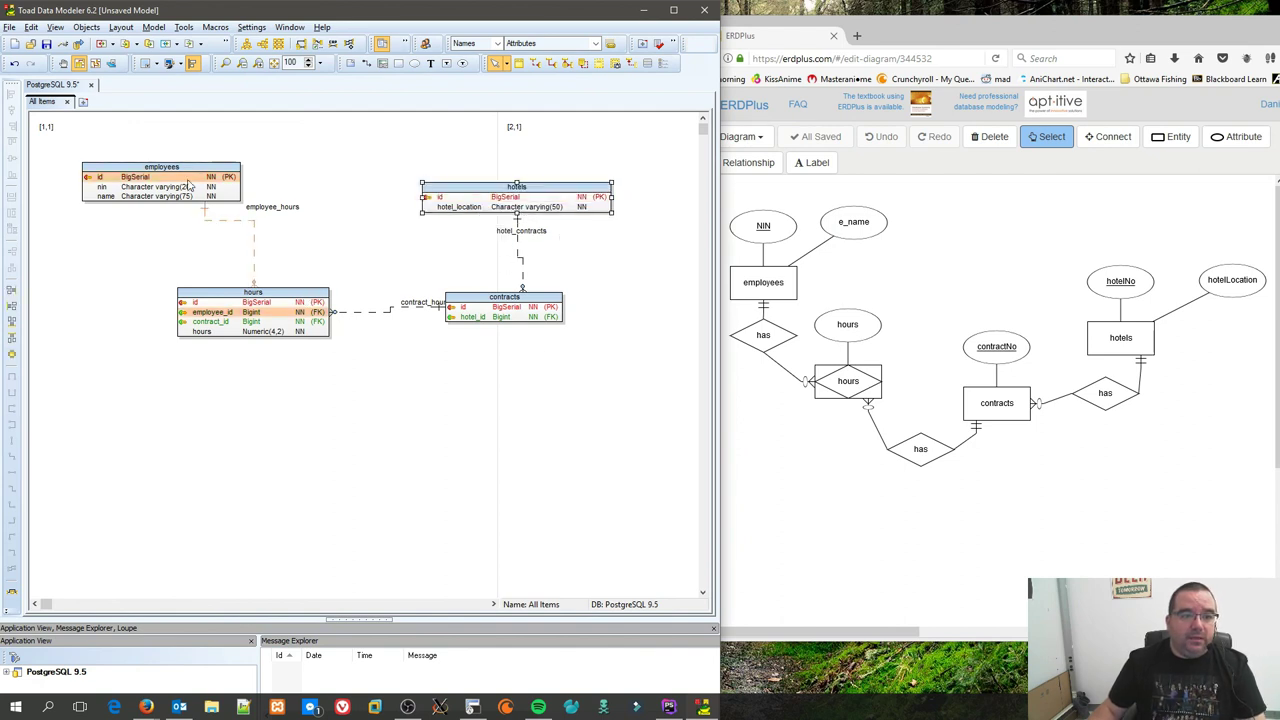
left_click_drag(187, 172, 297, 168)
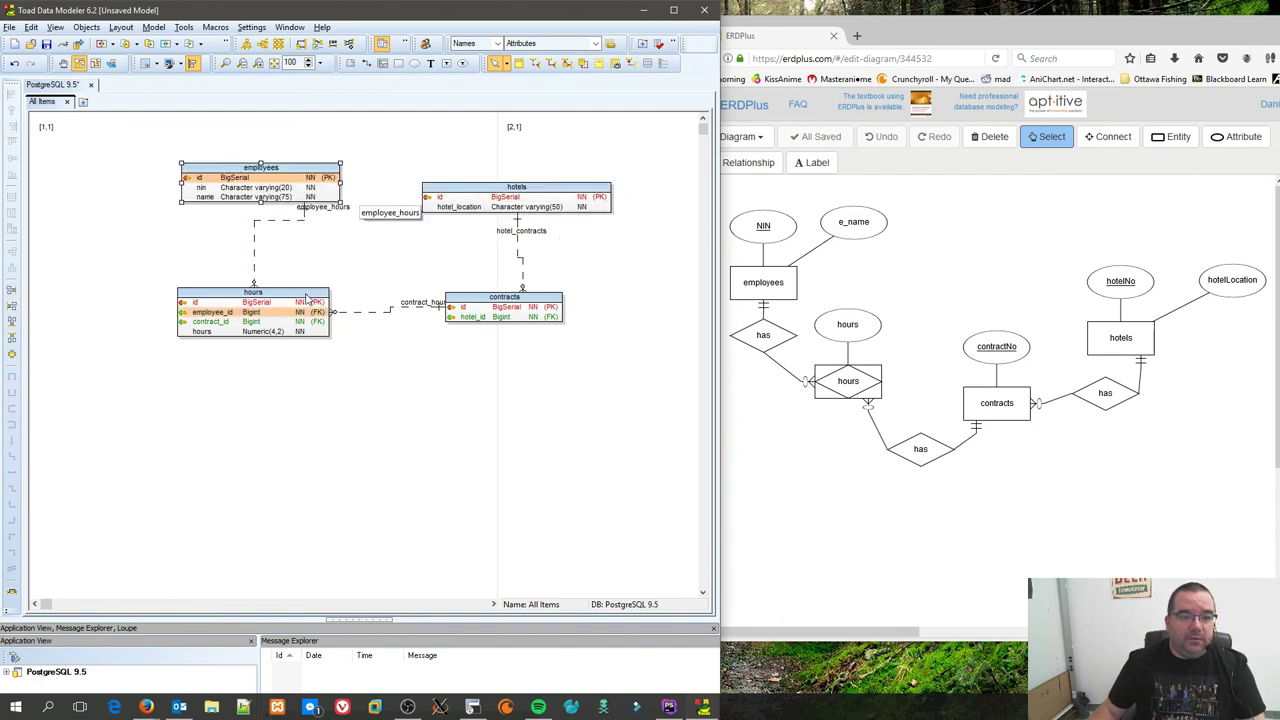
left_click_drag(303, 304, 332, 272)
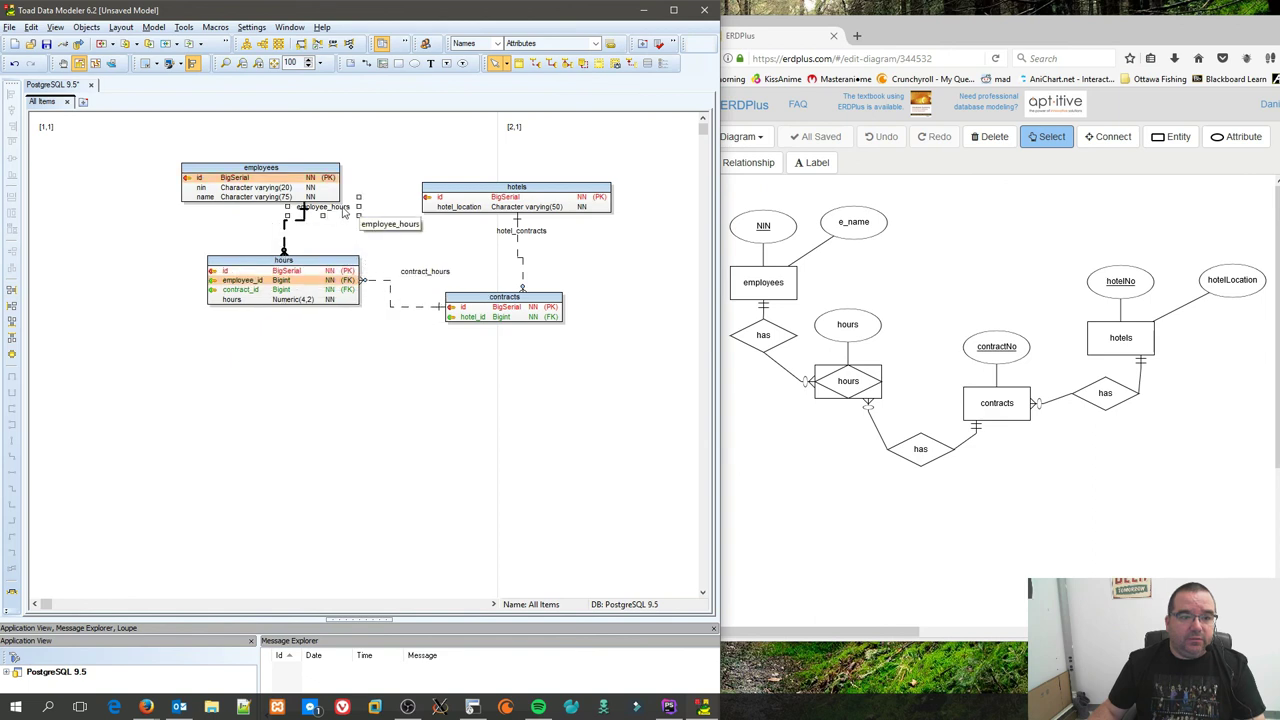
Step: Move the employee_hours, contract_hours and hotel_contracts labels beside their lines
left_click_drag(330, 212, 364, 228)
left_click_drag(427, 271, 407, 314)
left_click(527, 239)
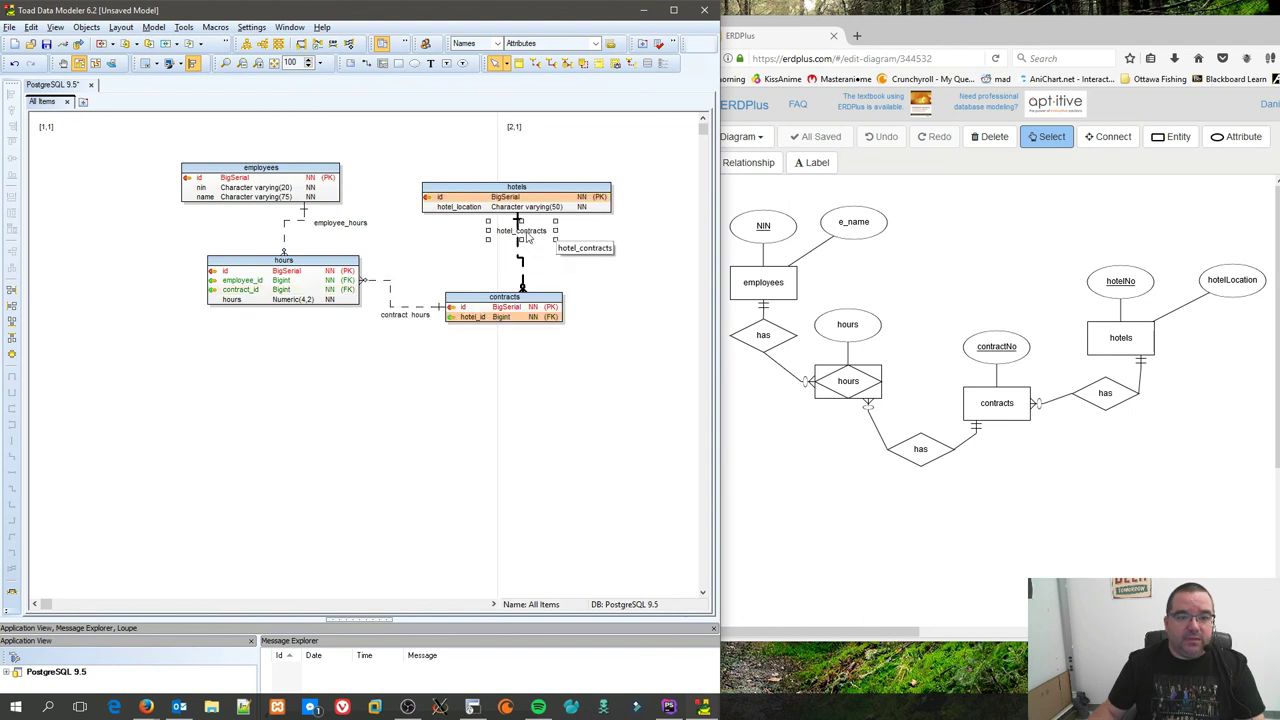
left_click_drag(532, 237, 559, 252)
left_click(660, 330)
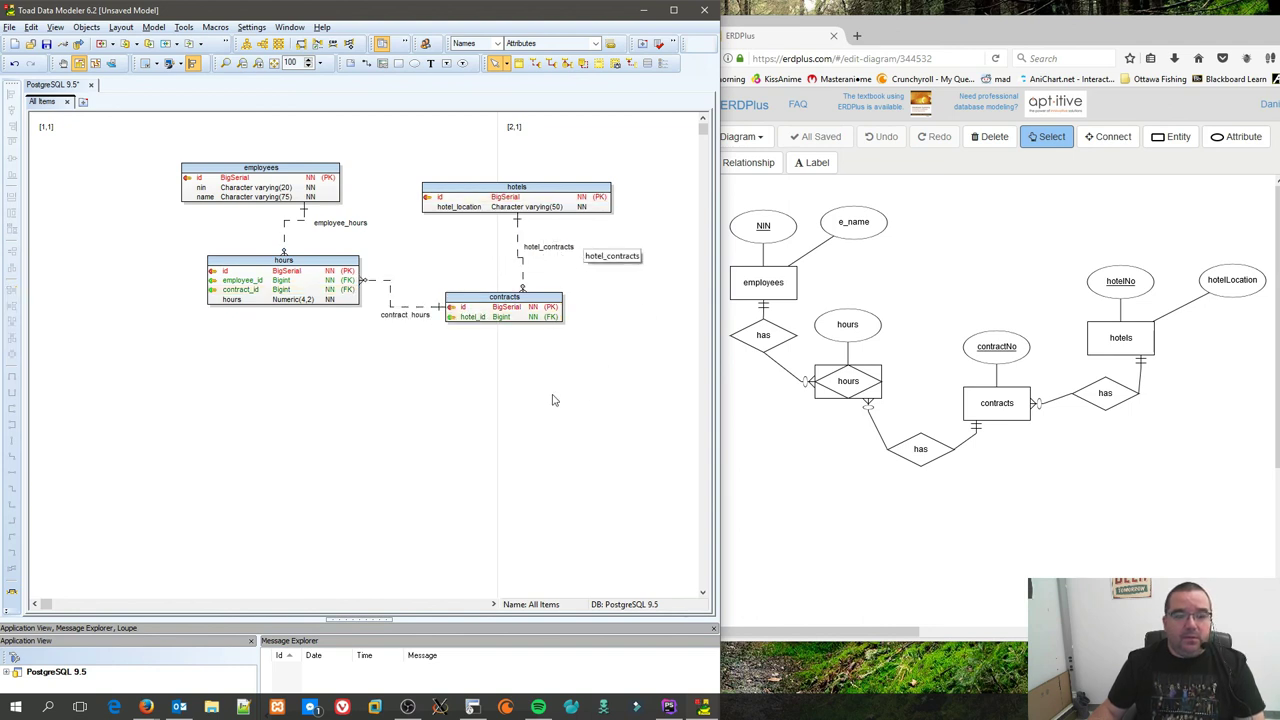